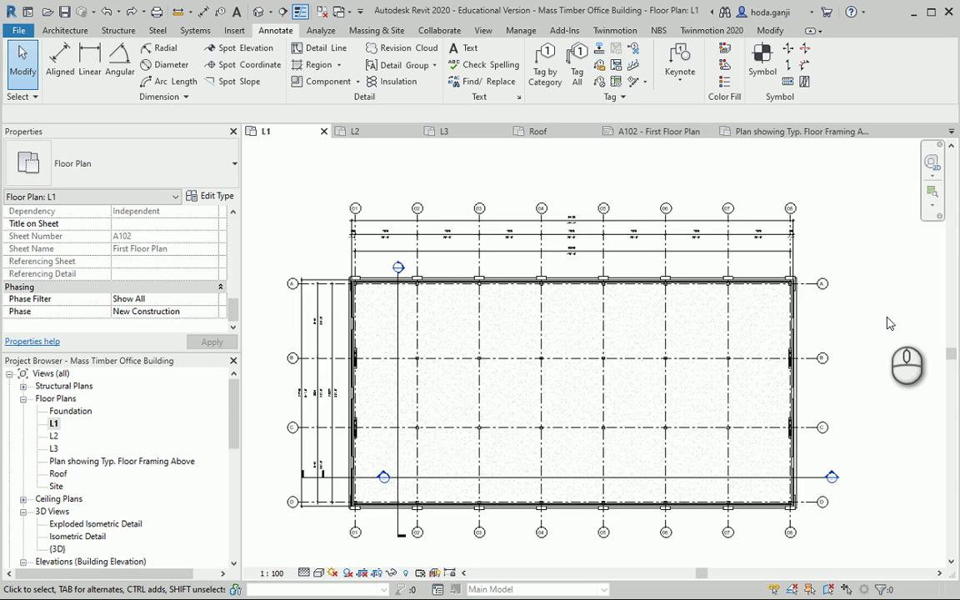
Set the L1 plan's view range so both the bottom and the view depth use Associated Level (L1)
scroll(350, 288, up, 5)
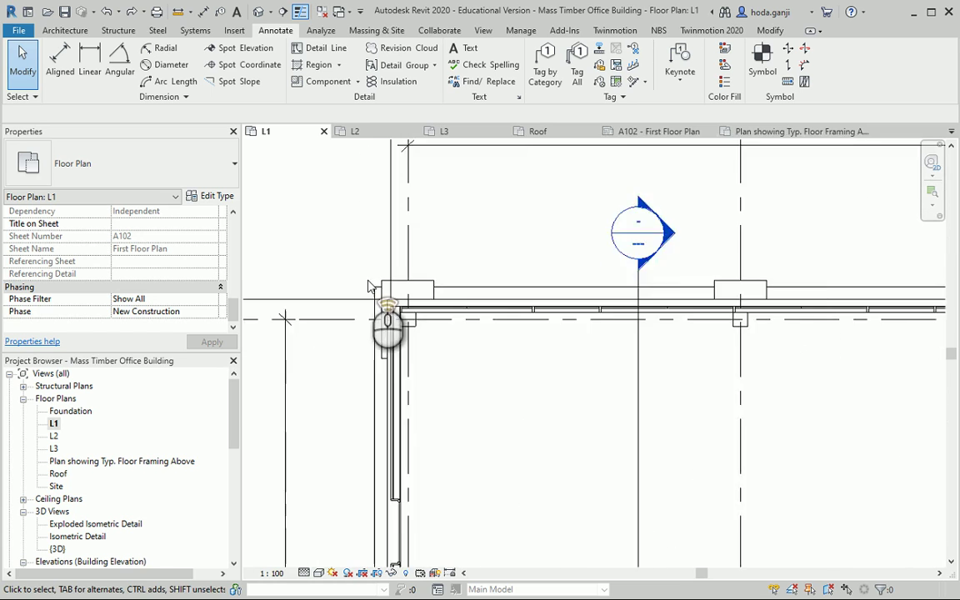
scroll(410, 286, down, 5)
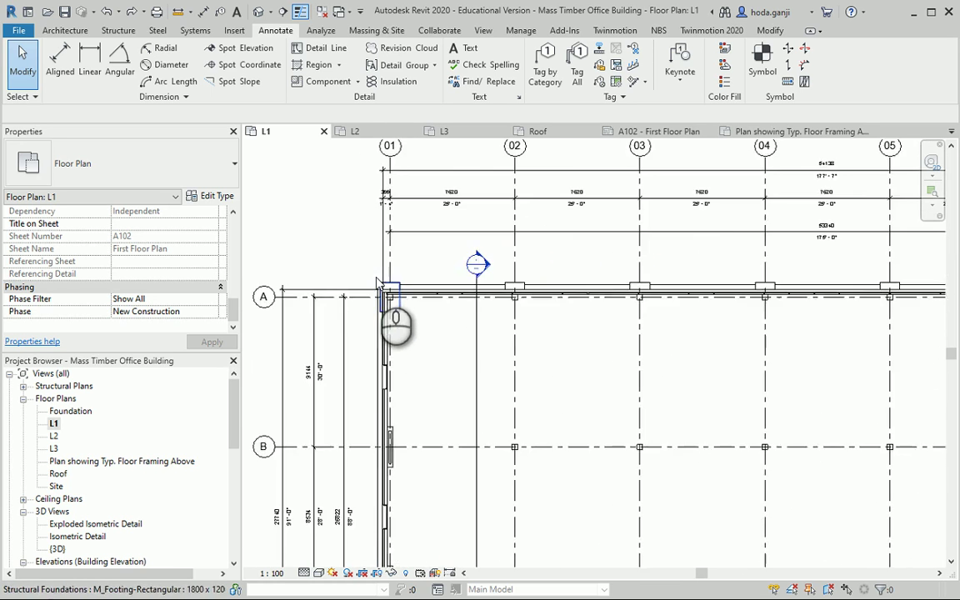
scroll(377, 285, down, 3)
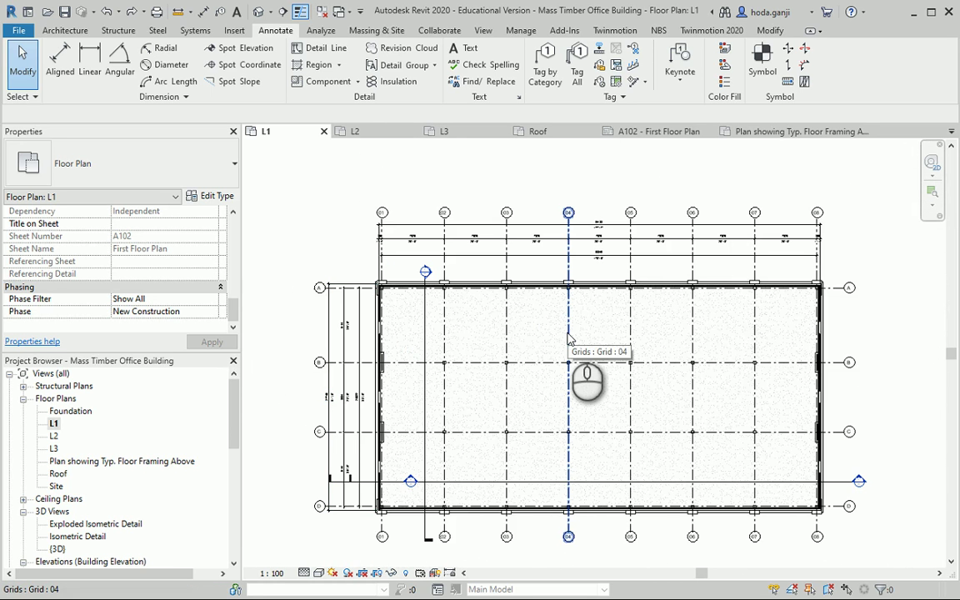
key(v)
key(r)
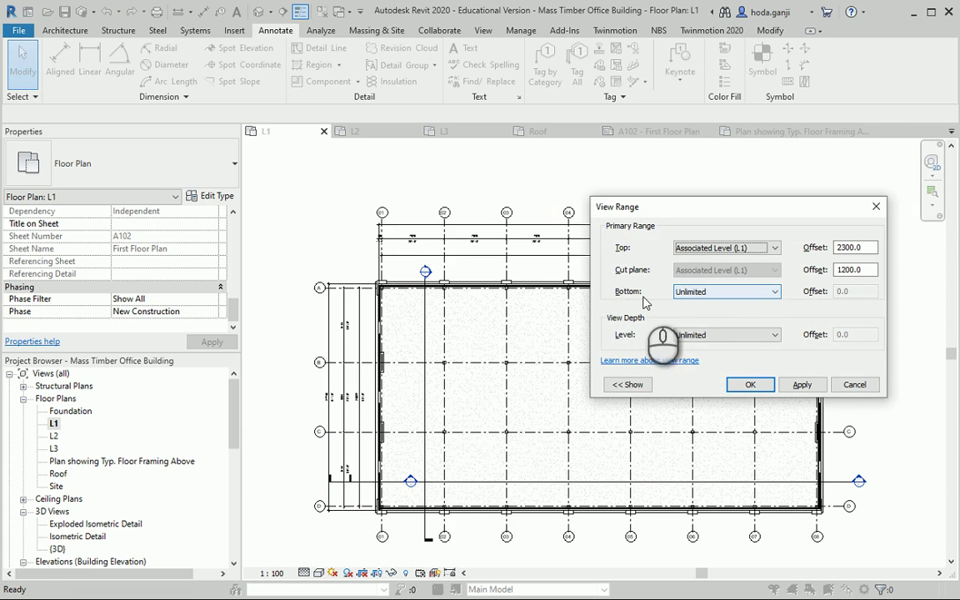
click(729, 292)
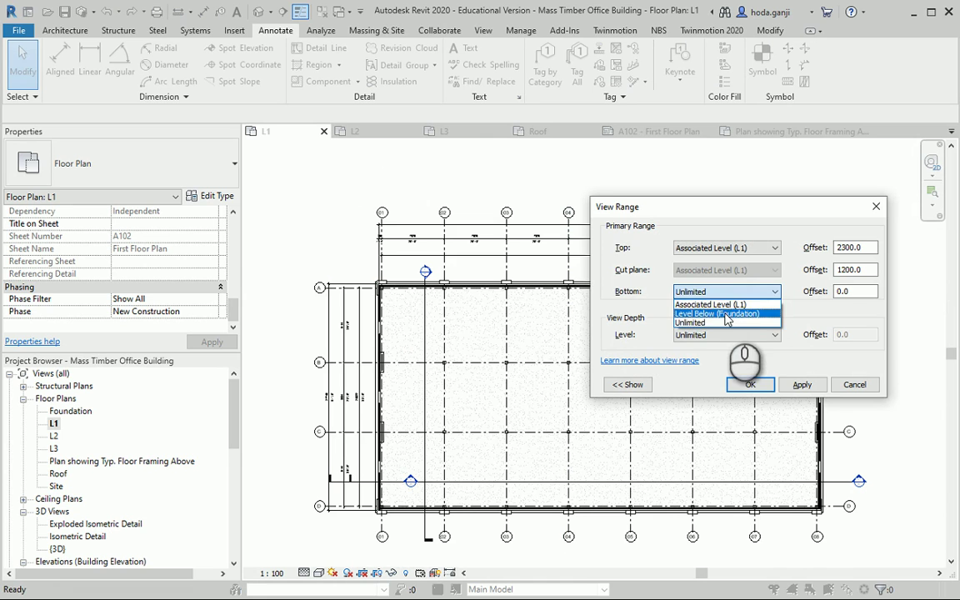
click(713, 304)
click(724, 334)
click(727, 345)
click(802, 384)
click(747, 385)
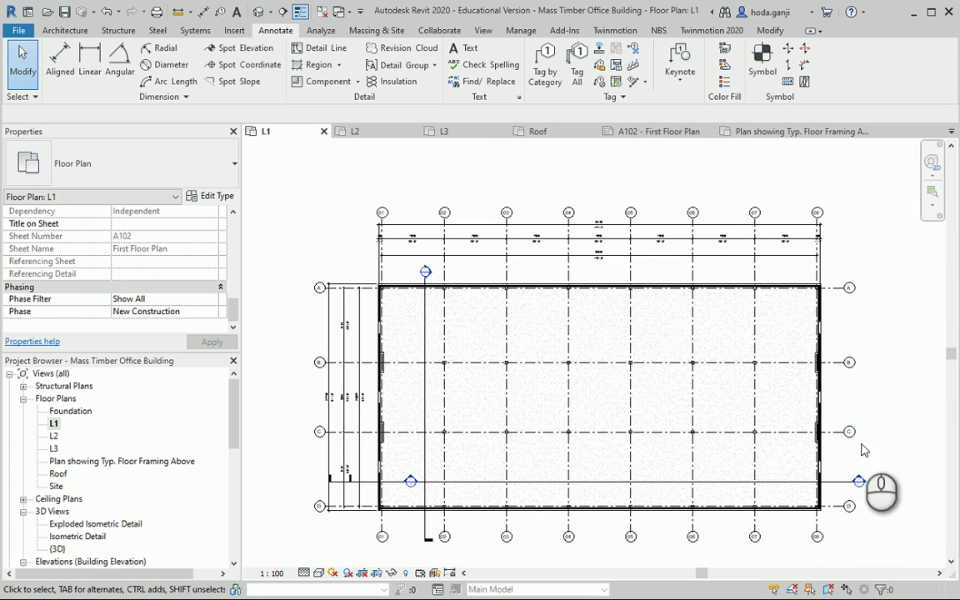
Open the Roof floor plan, then switch to the project PDF in Acrobat Reader and examine its roof slope annotations
double_click(58, 474)
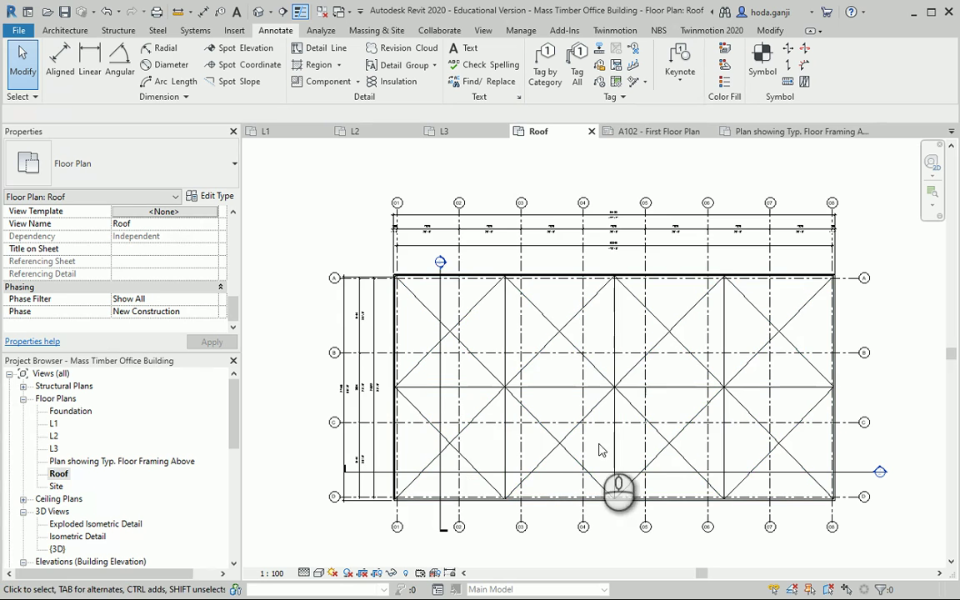
scroll(509, 360, up, 3)
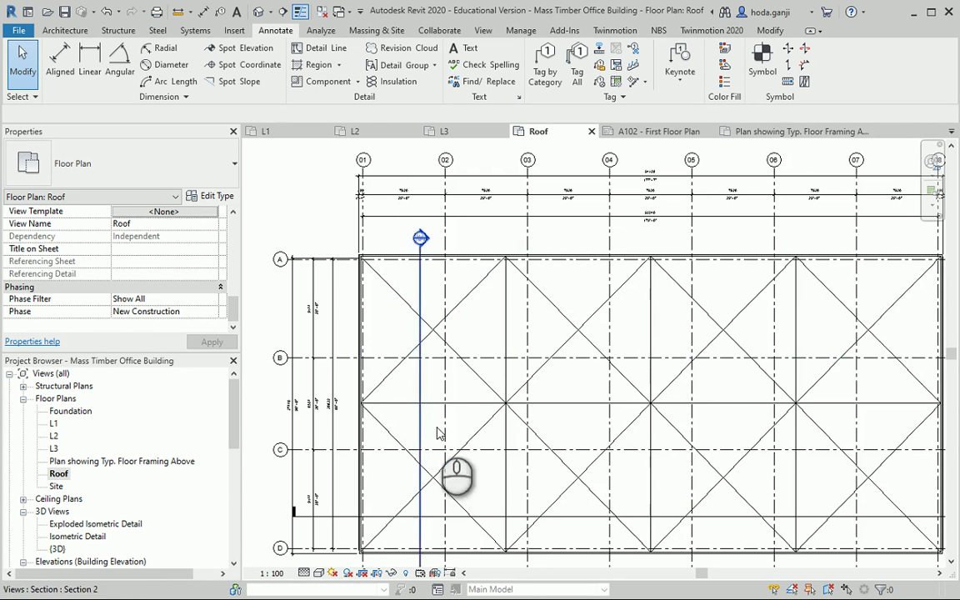
key(alt+Tab)
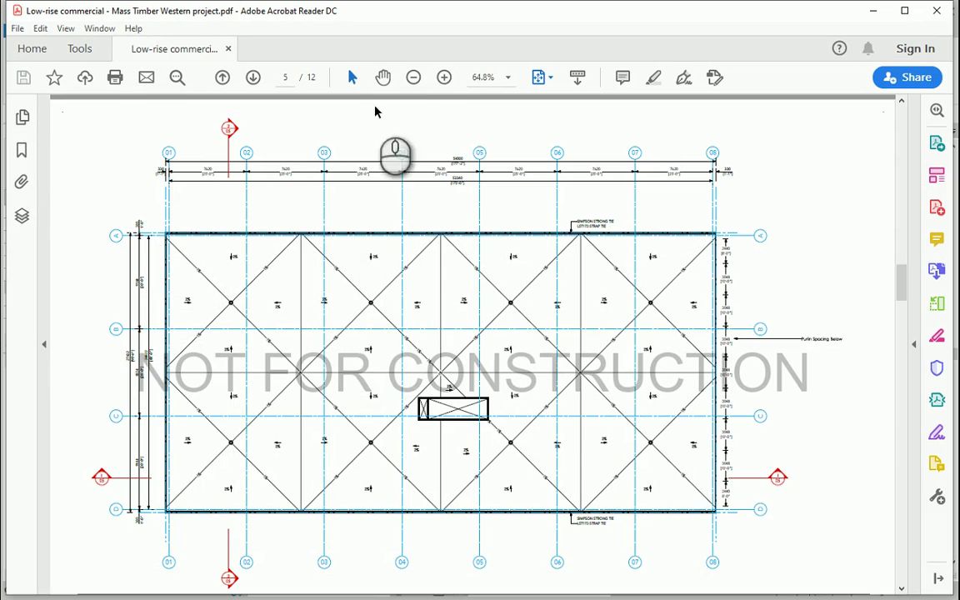
click(444, 76)
click(444, 77)
scroll(469, 367, down, 3)
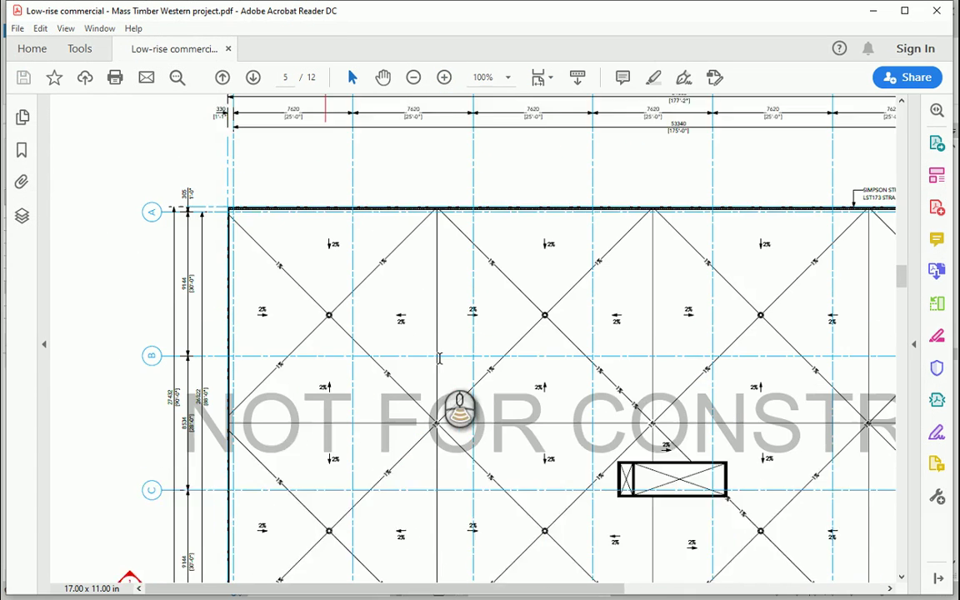
click(444, 77)
click(444, 77)
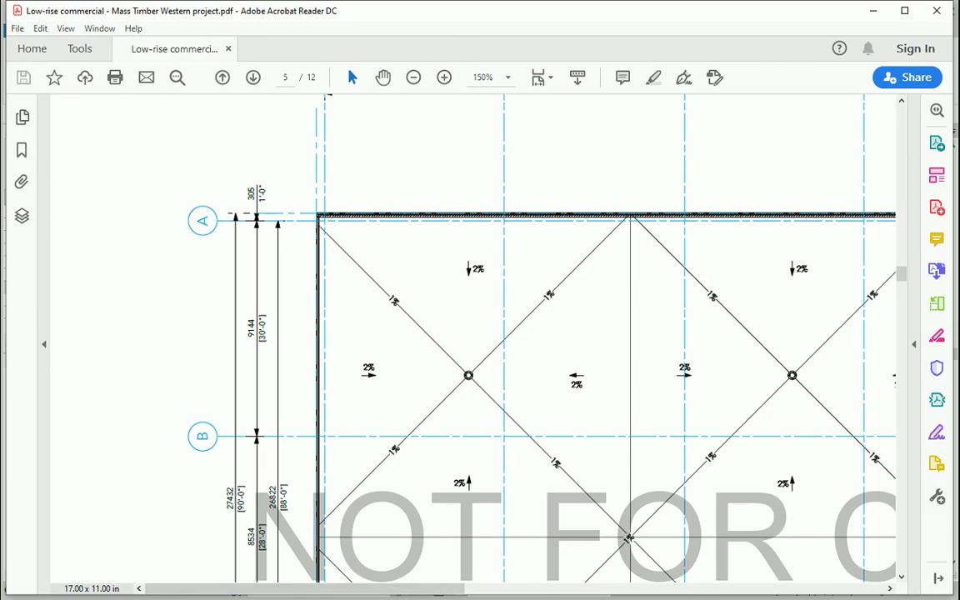
Switch back to Revit and place a Spot Slope on the diagonal roof line starting at the A/01 corner
key(alt+Tab)
key(Escape)
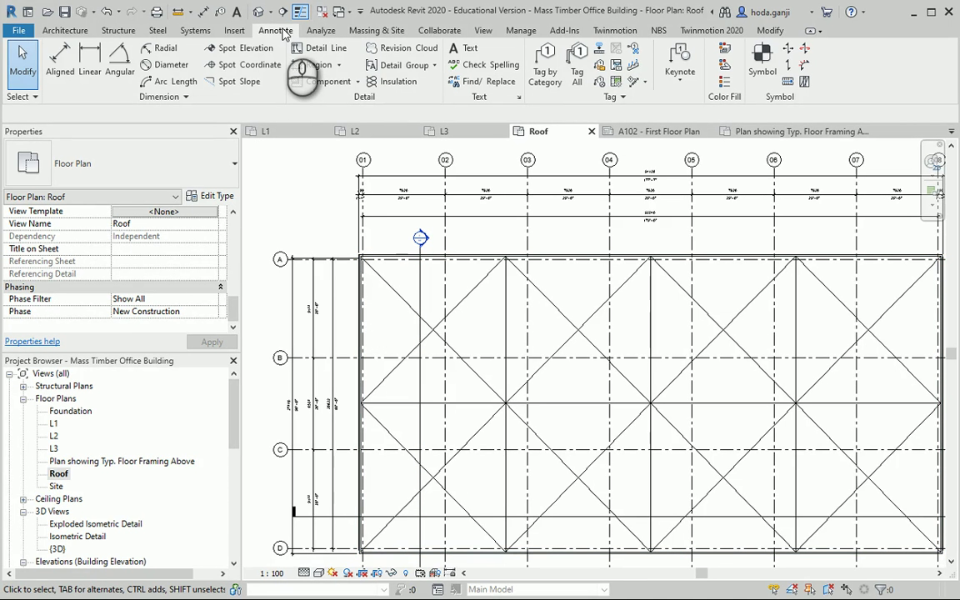
click(238, 82)
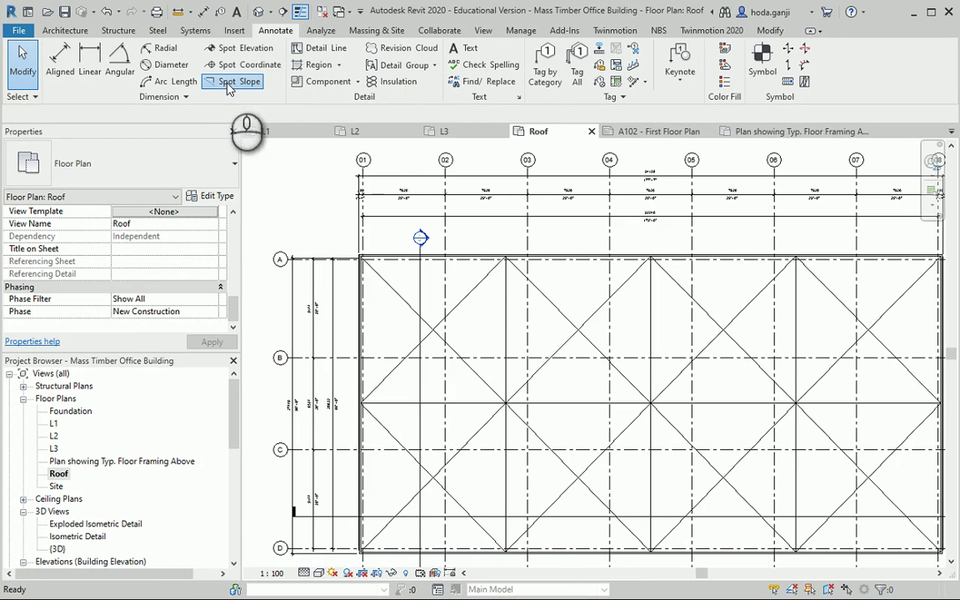
scroll(391, 310, up, 5)
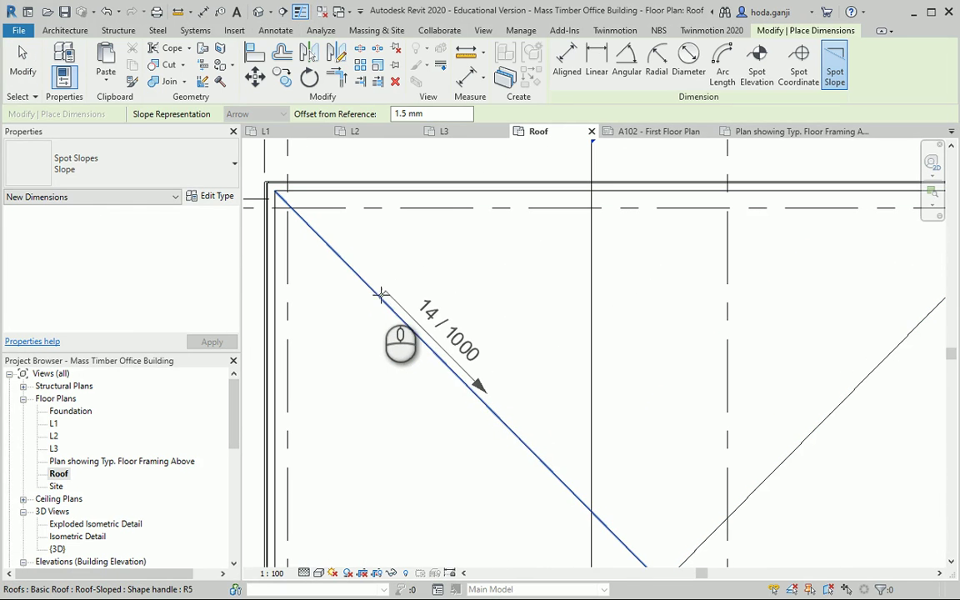
click(380, 294)
click(444, 270)
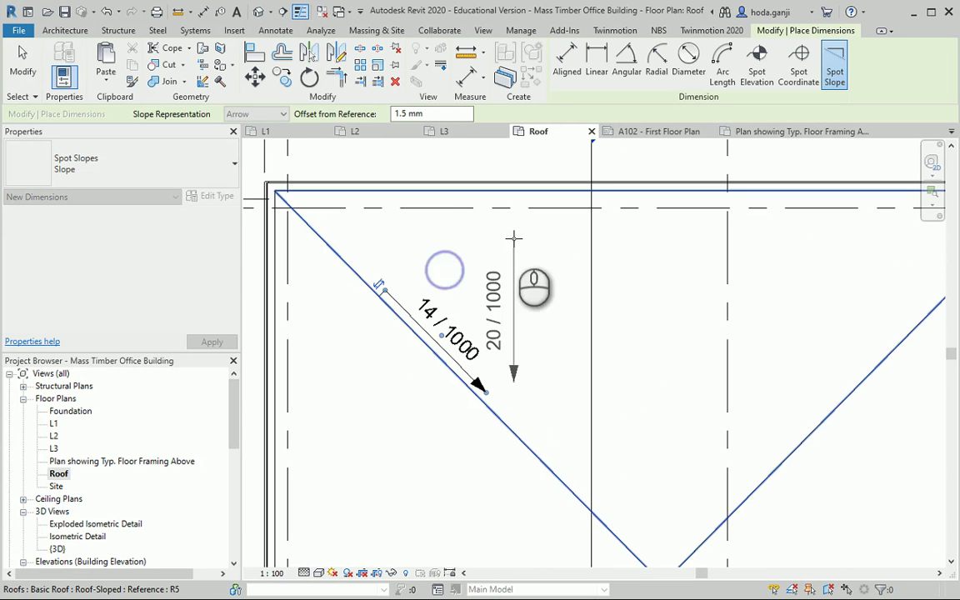
key(Escape)
key(Escape)
Set the Slope type's units format to Percentage with the % unit symbol and apply it
click(444, 323)
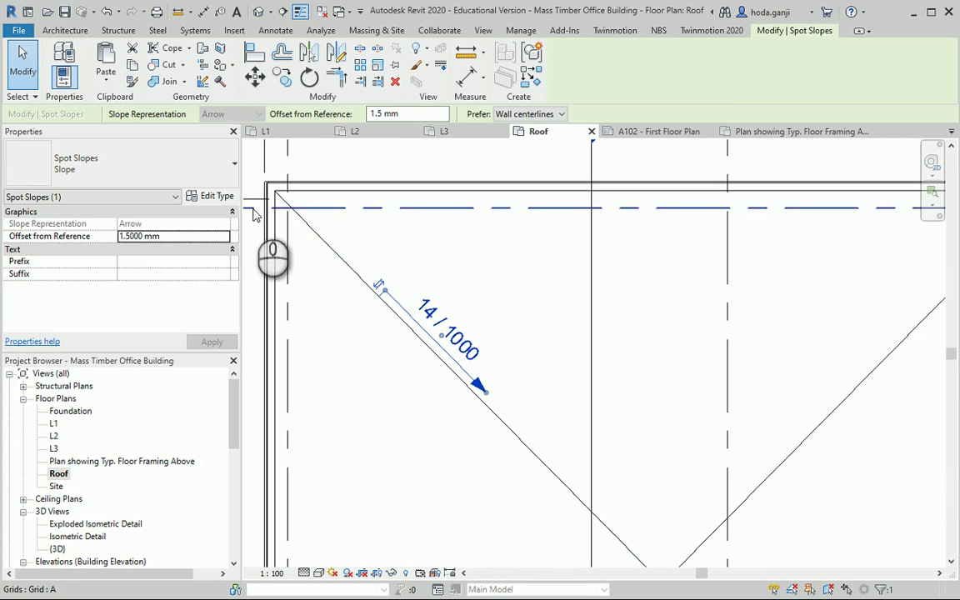
click(221, 197)
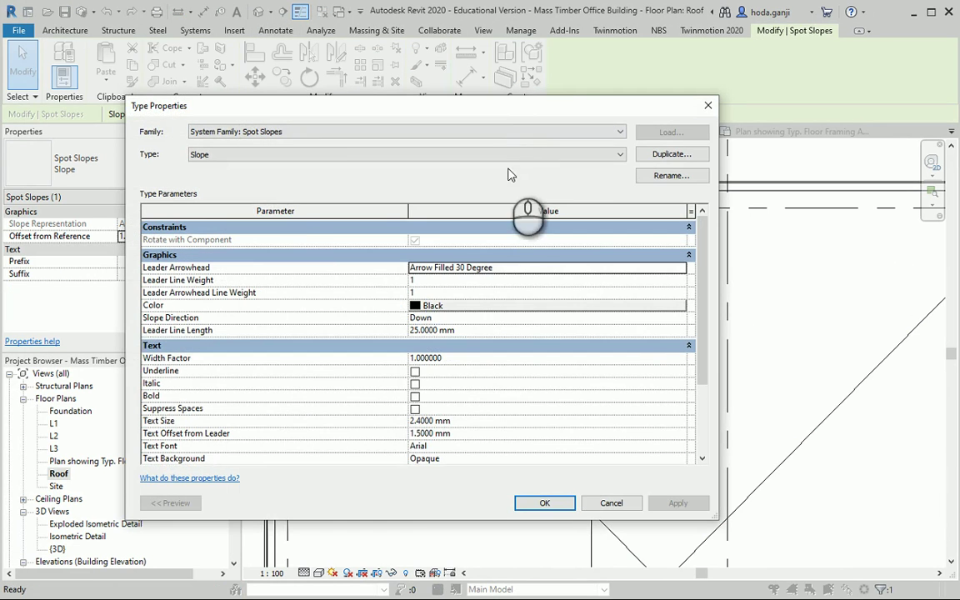
drag(212, 305, 415, 292)
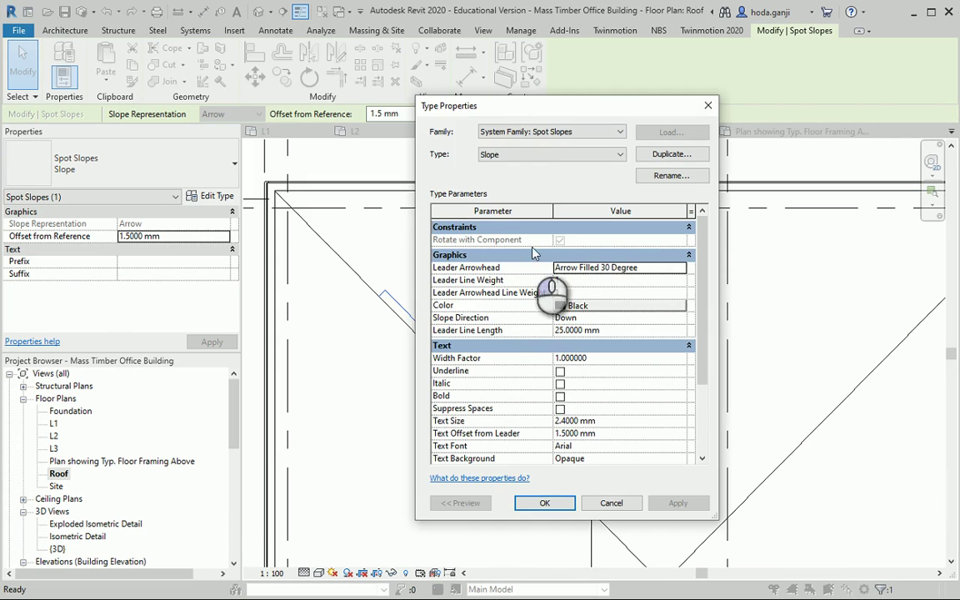
drag(587, 100, 744, 73)
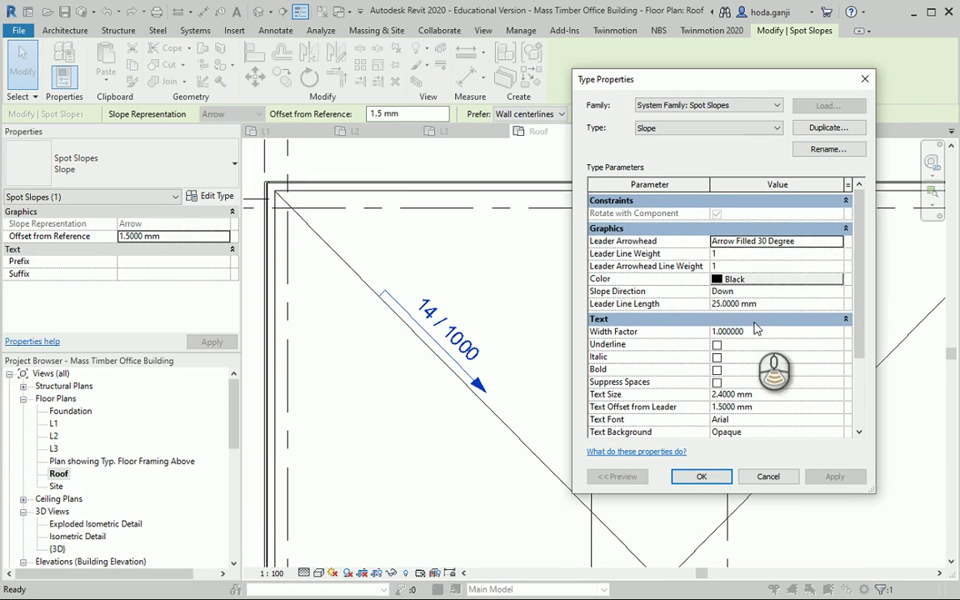
scroll(765, 331, down, 2)
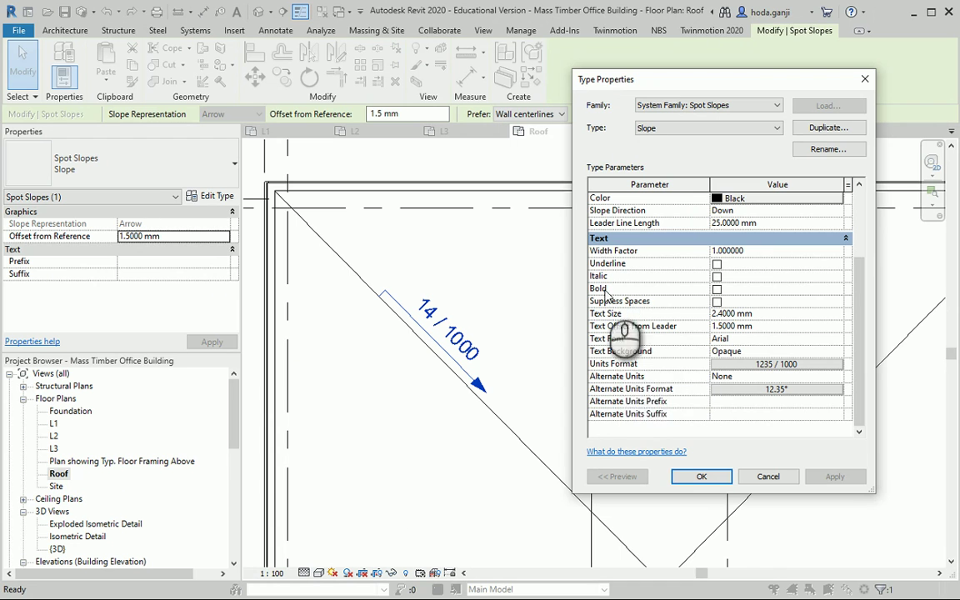
click(778, 366)
click(750, 214)
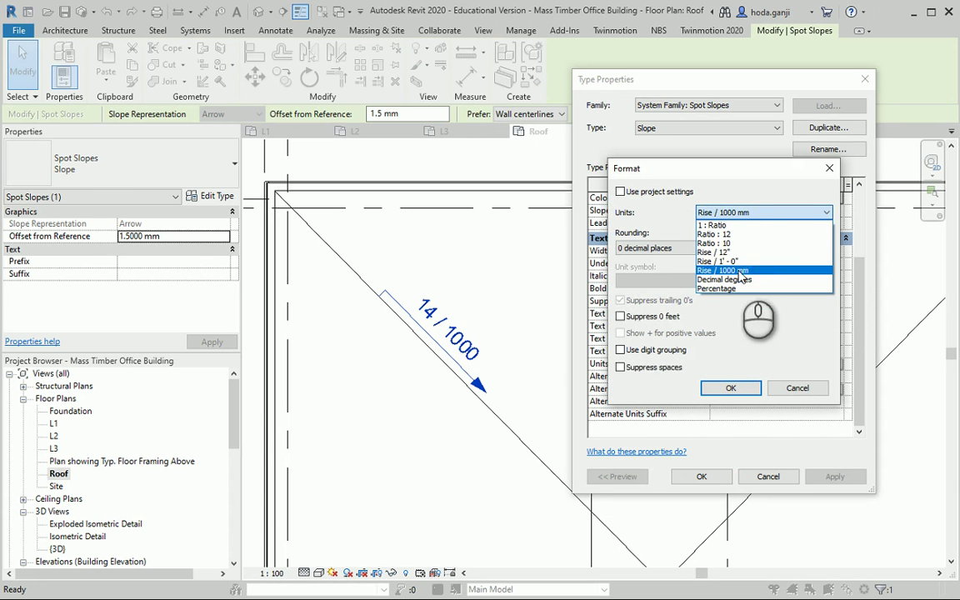
click(723, 288)
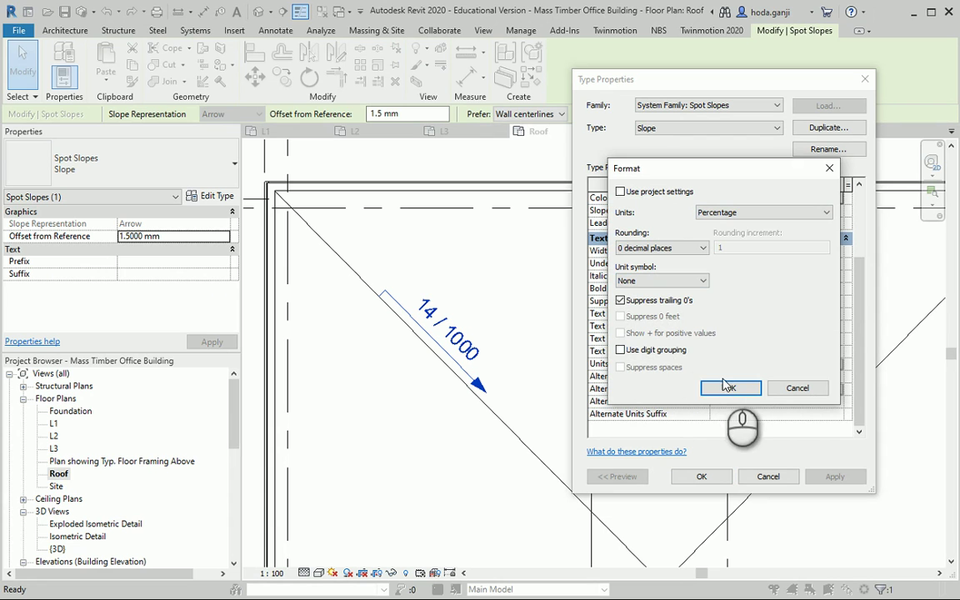
click(690, 281)
click(688, 303)
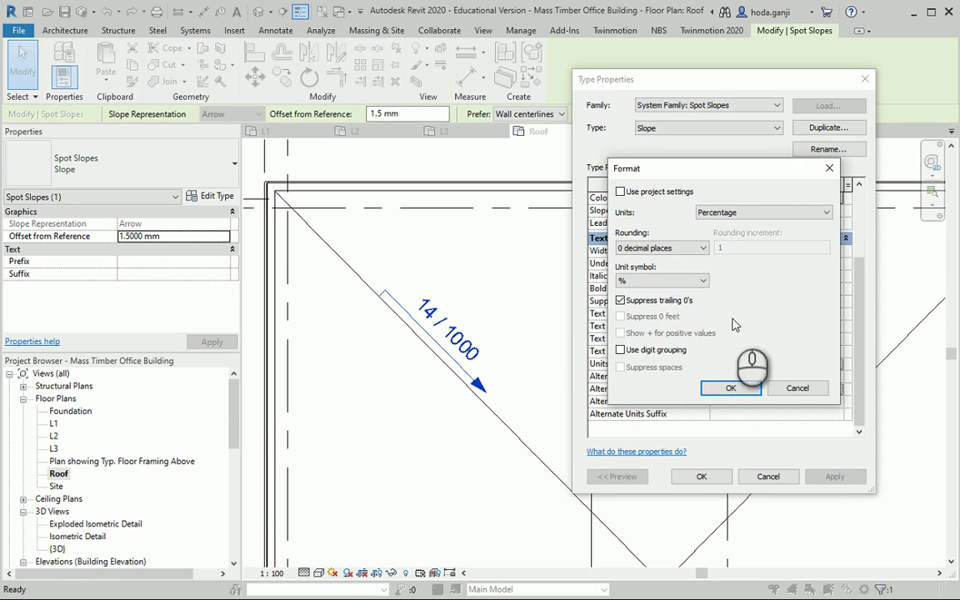
click(732, 388)
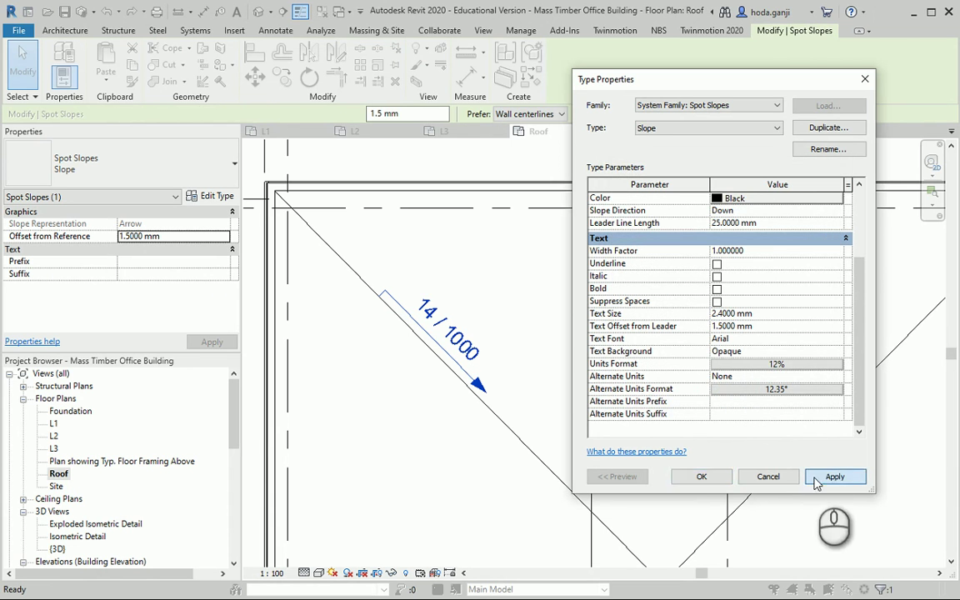
click(824, 476)
click(702, 476)
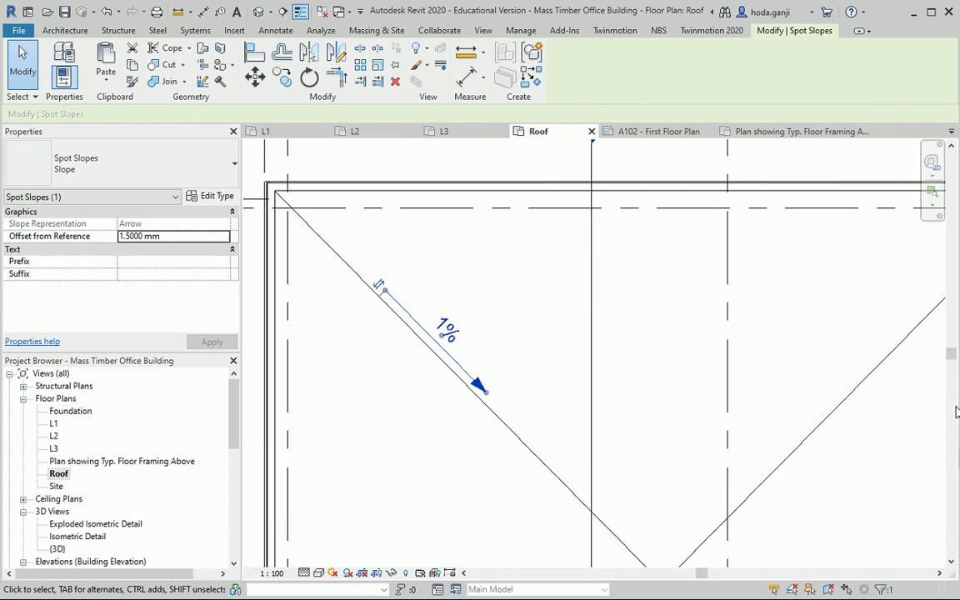
key(Escape)
Compare the placed spot slope with the slope arrows between grids A and C on the PDF roof plan
scroll(450, 319, down, 3)
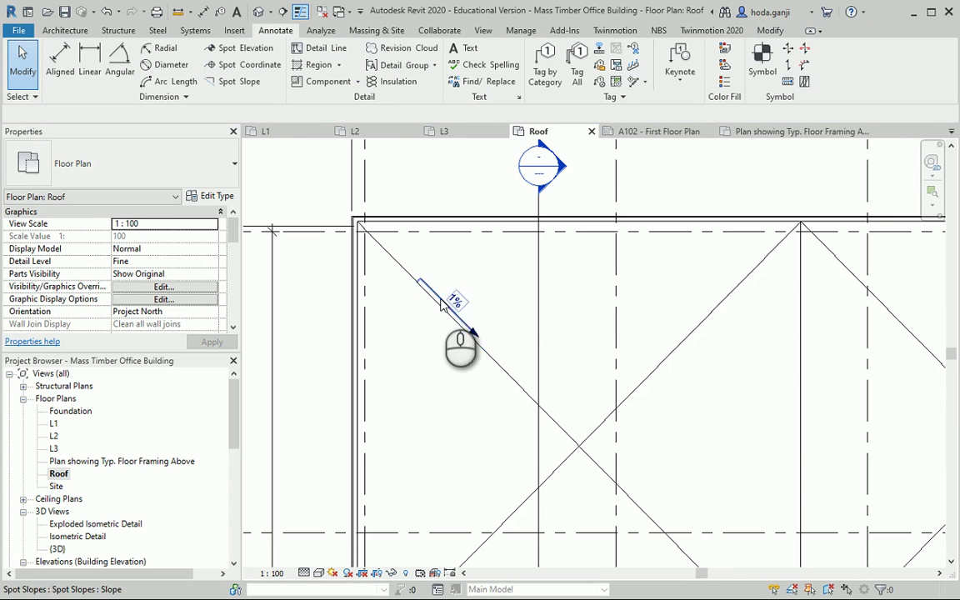
click(440, 308)
key(Escape)
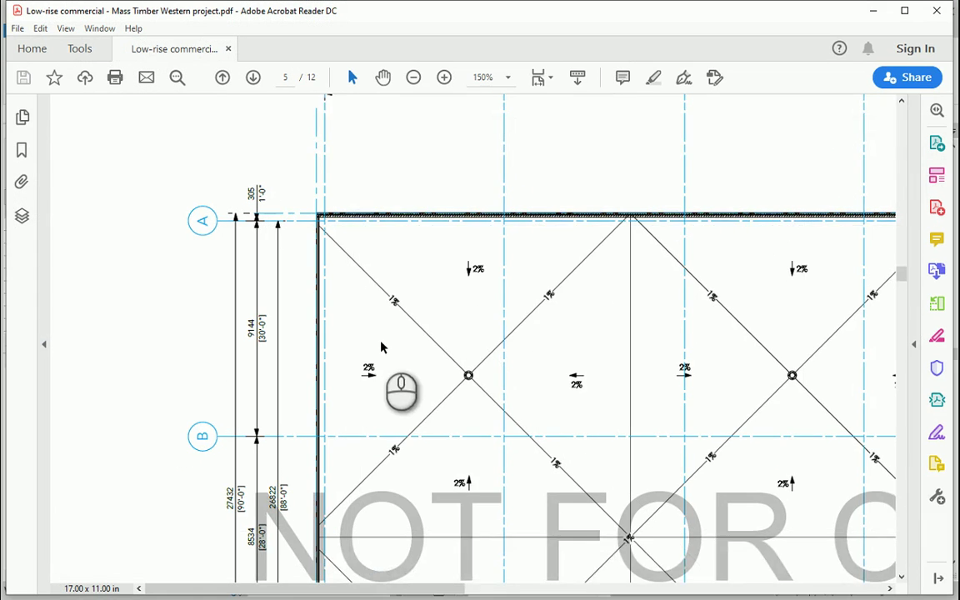
scroll(383, 333, down, 3)
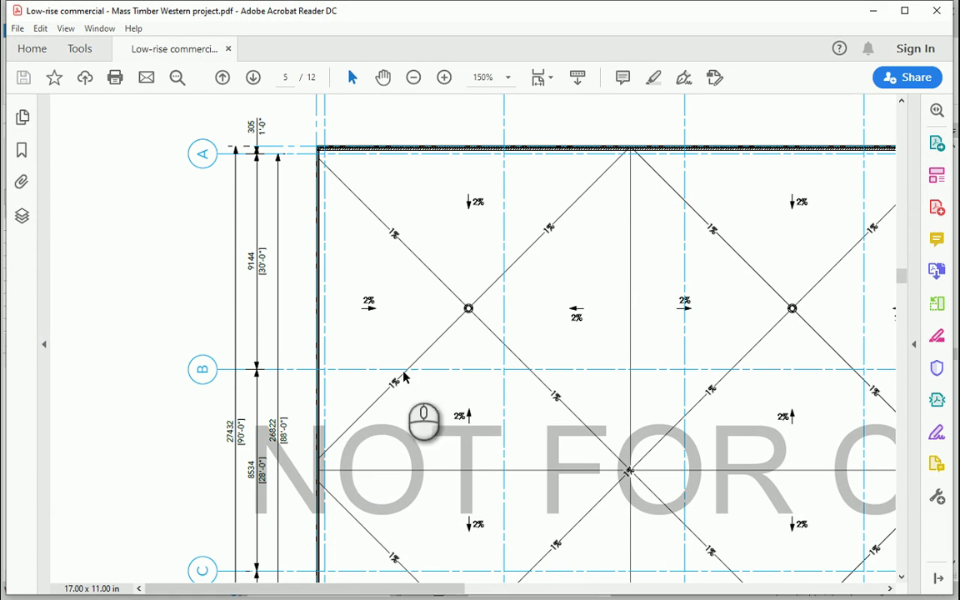
click(413, 77)
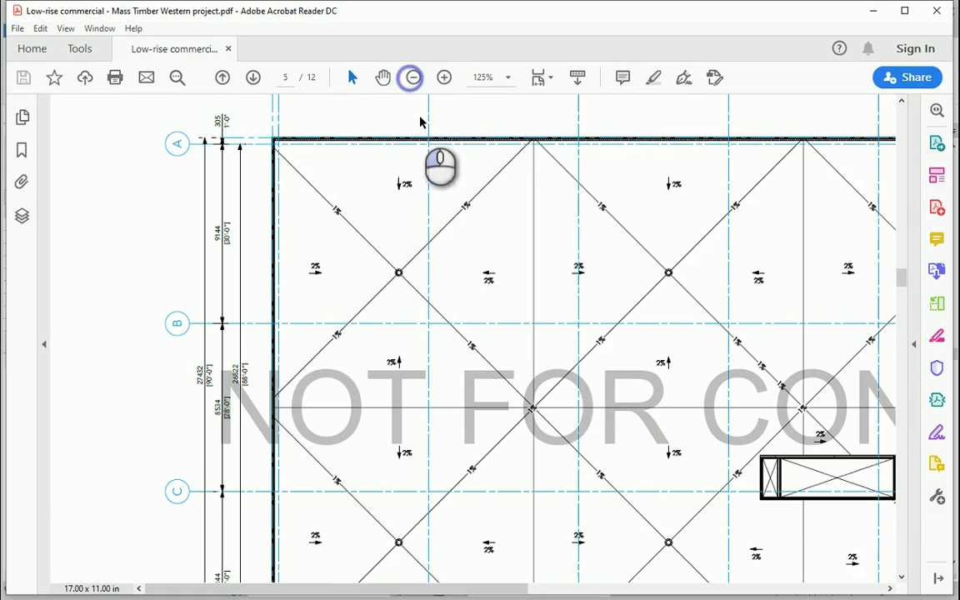
scroll(371, 324, down, 3)
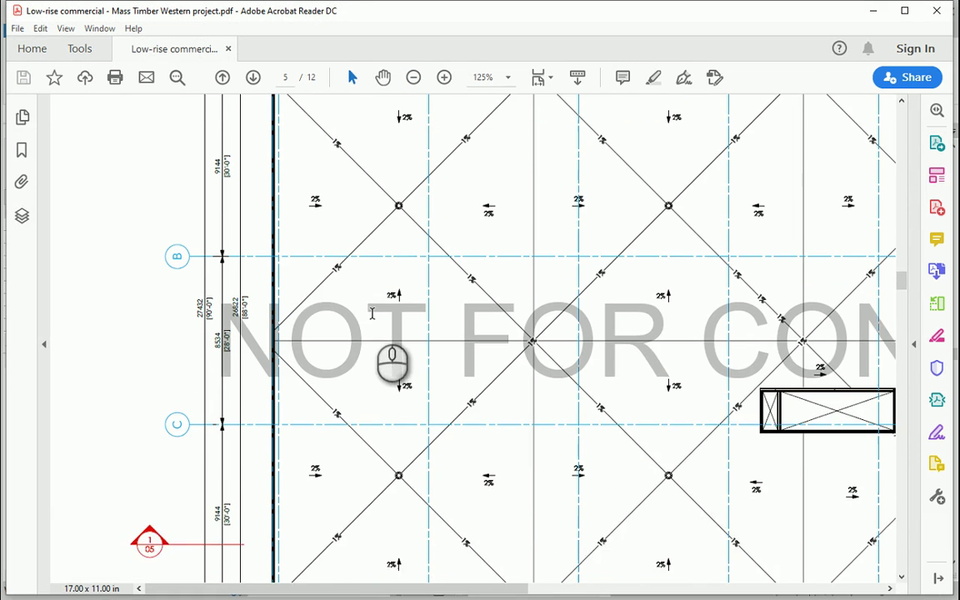
scroll(408, 343, down, 3)
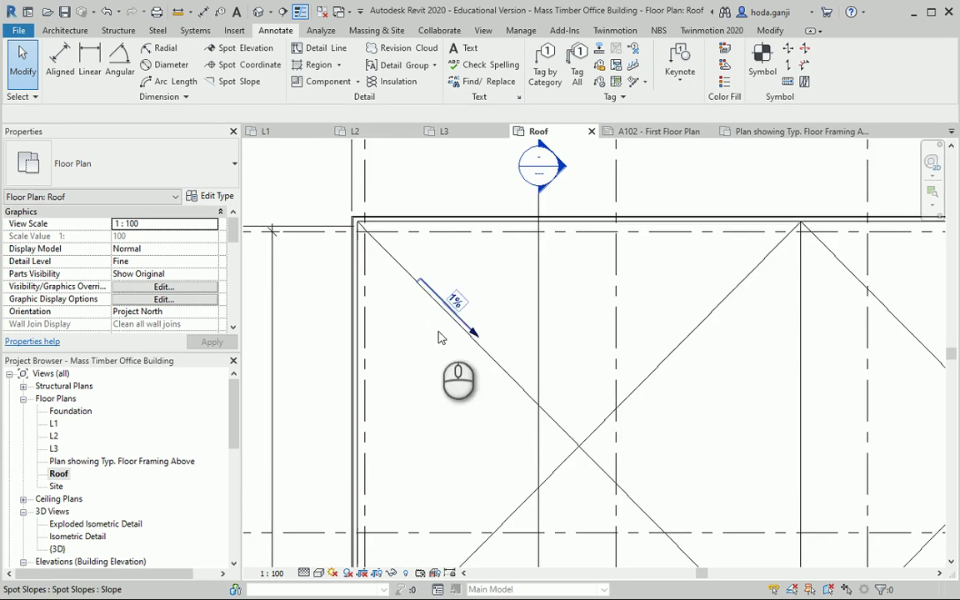
Place spot slopes on the west and north facets and on the northeast diagonal of the first roof bay by grids A/01
scroll(454, 382, down, 2)
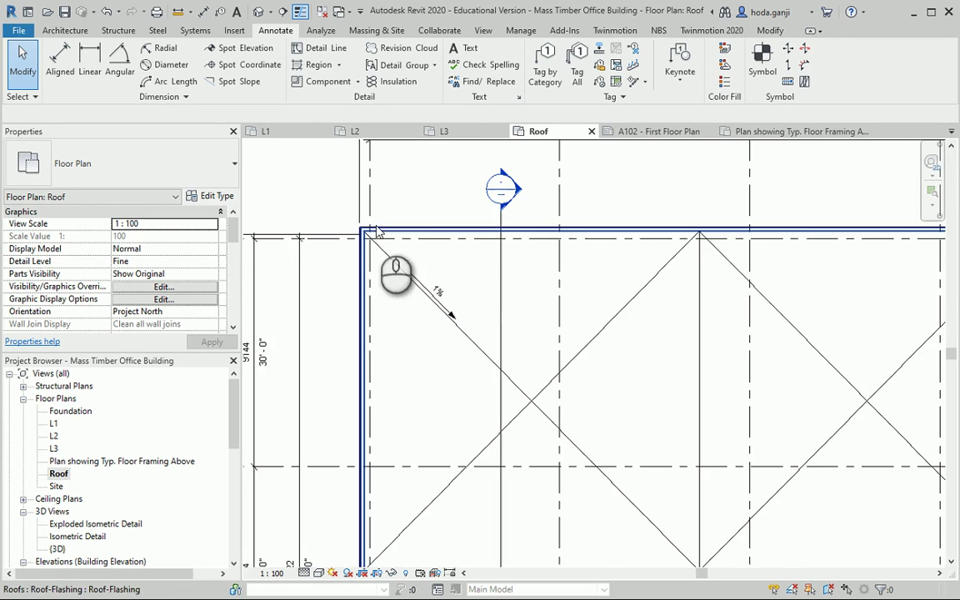
click(245, 86)
scroll(467, 450, up, 1)
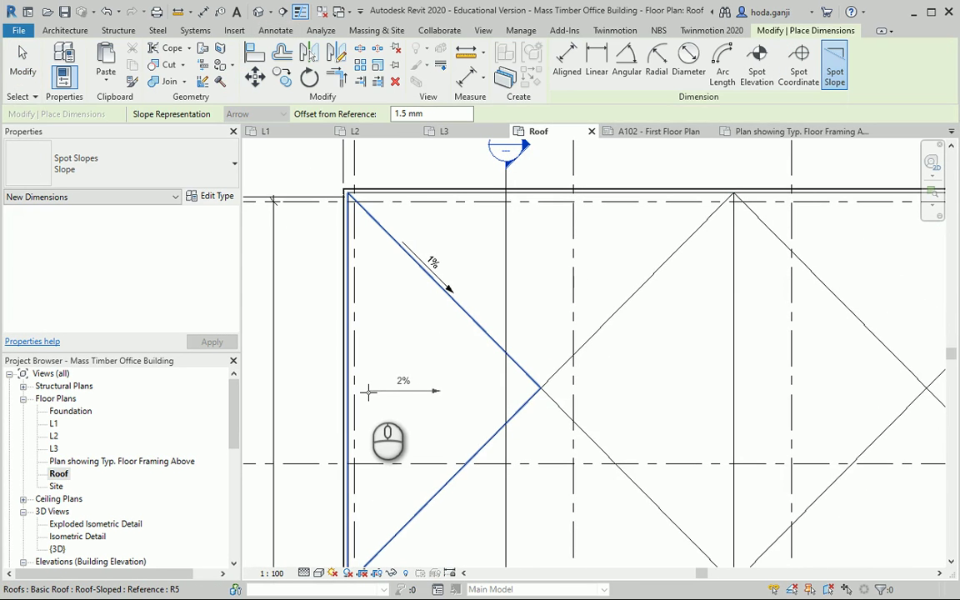
click(368, 391)
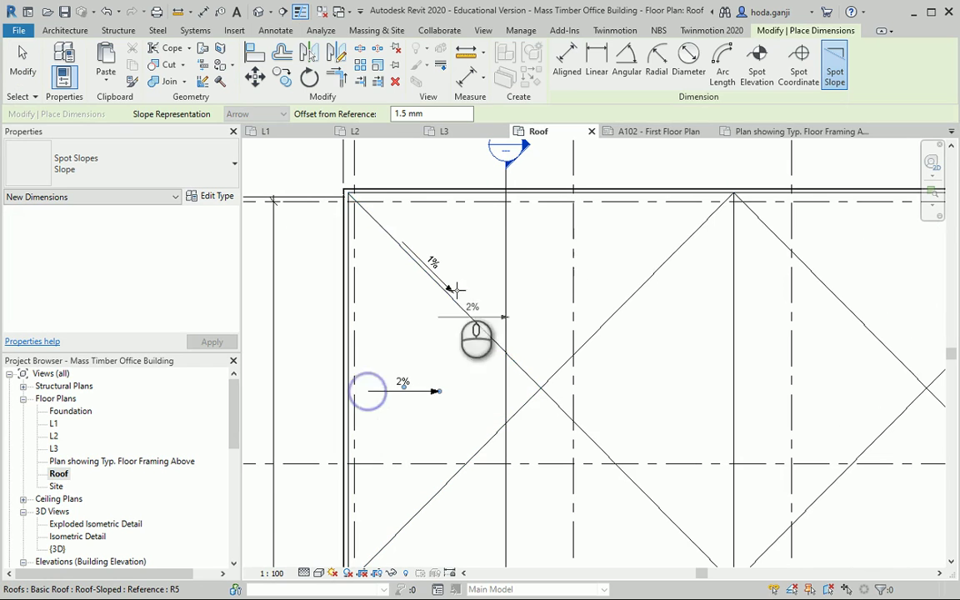
click(545, 211)
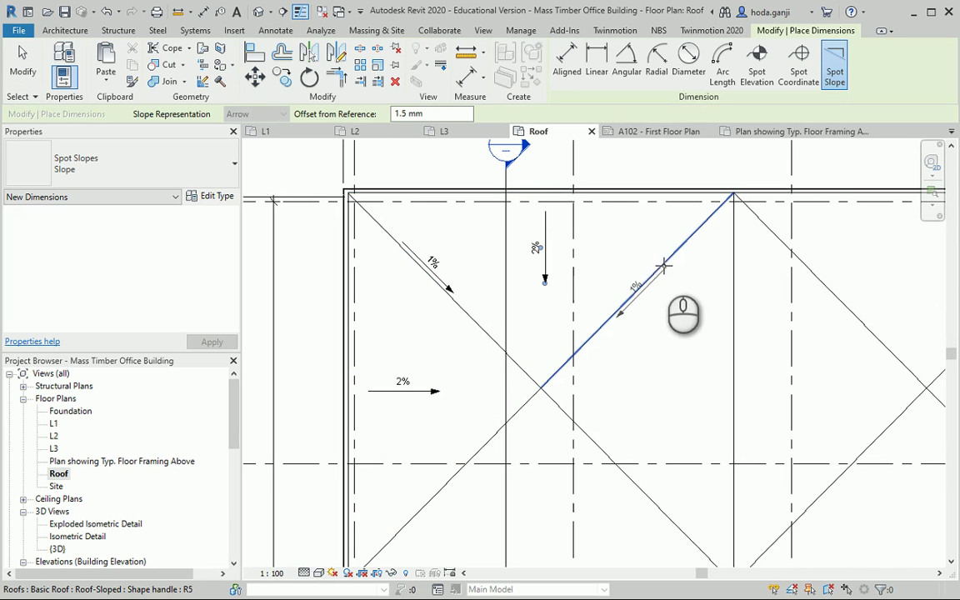
click(634, 261)
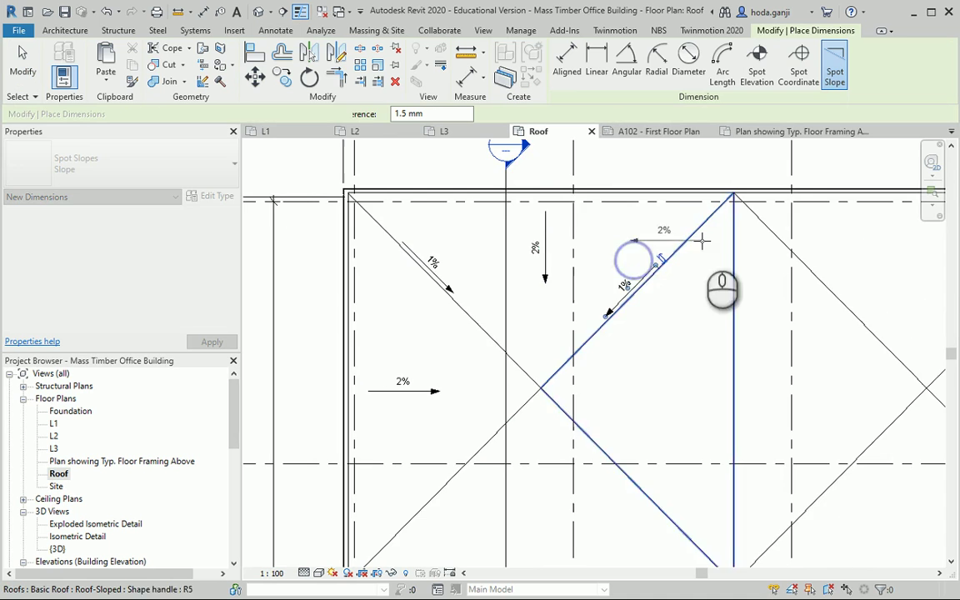
Add spot slopes to the two lower diagonals and to the remaining south and east facets of the first roof bay
scroll(608, 333, down, 2)
scroll(611, 375, up, 1)
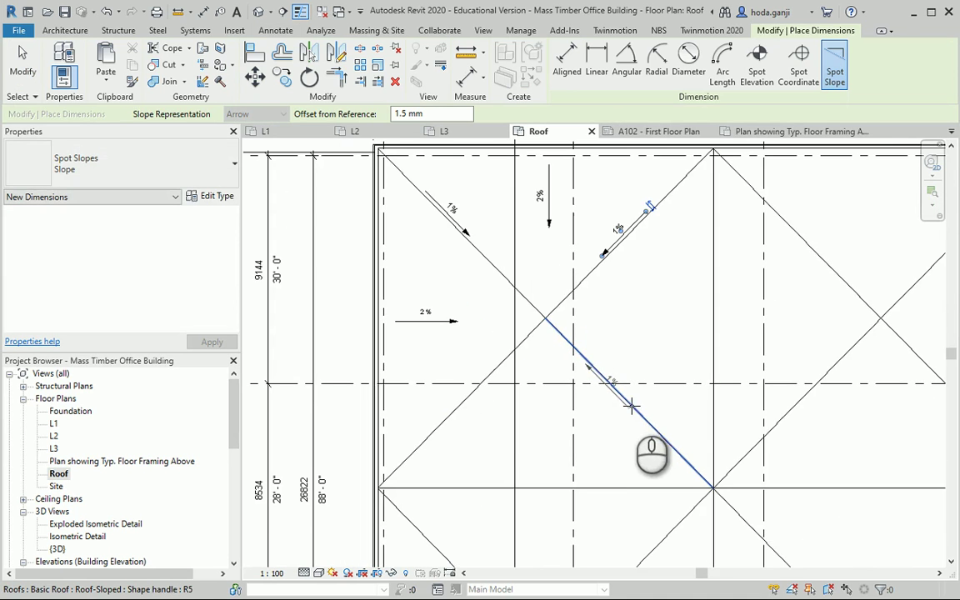
click(631, 405)
scroll(454, 454, up, 2)
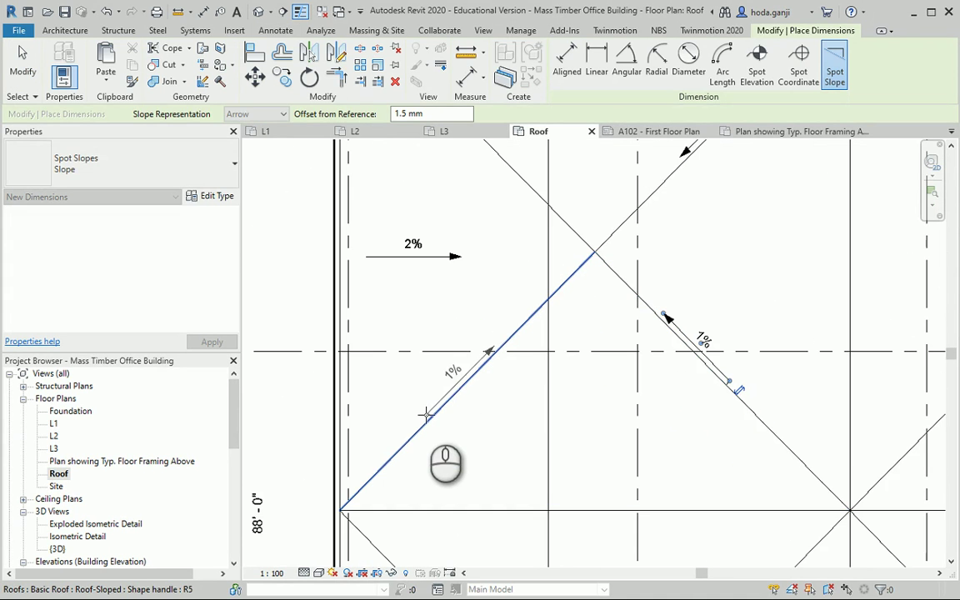
click(425, 413)
scroll(589, 410, down, 1)
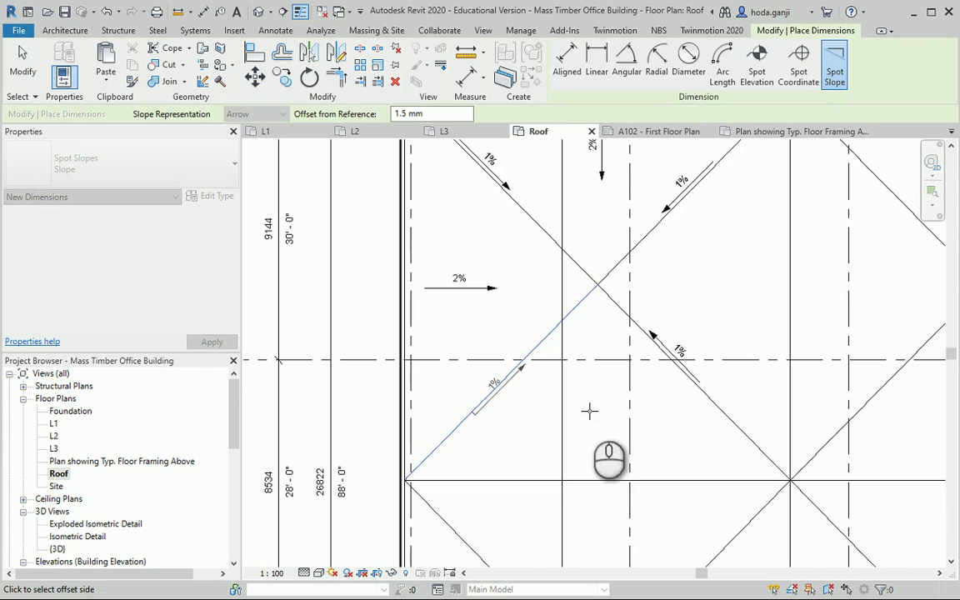
click(461, 360)
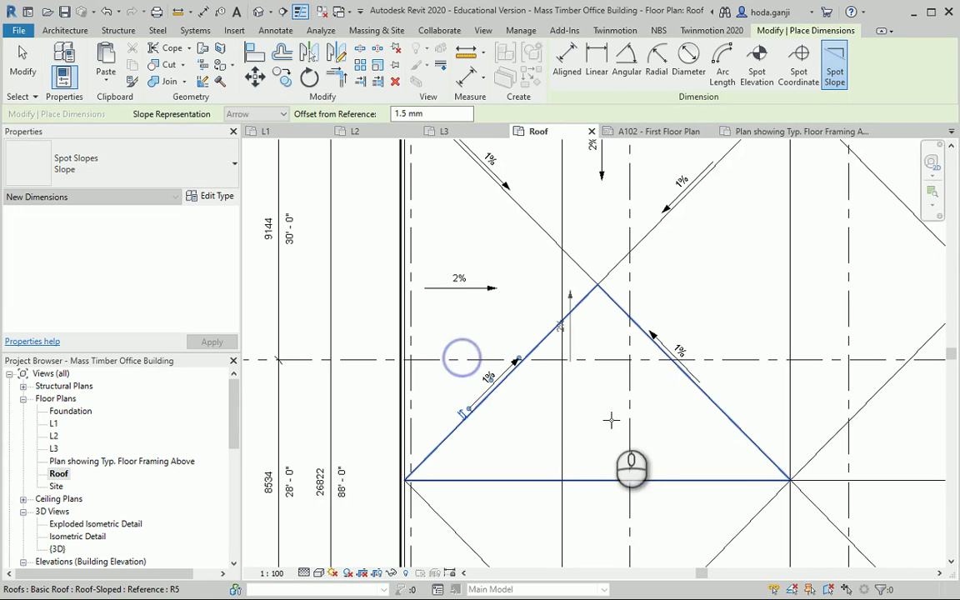
click(594, 467)
scroll(591, 358, down, 1)
key(Escape)
key(Escape)
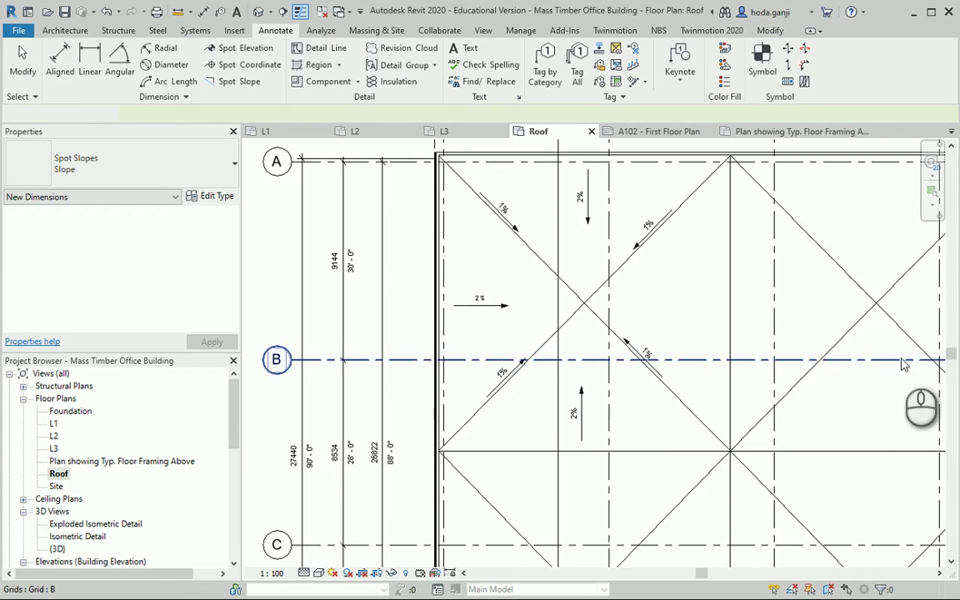
Select all spot slope instances visible in the view and copy them into the adjacent bay to the east, with Multiple enabled
scroll(531, 371, down, 1)
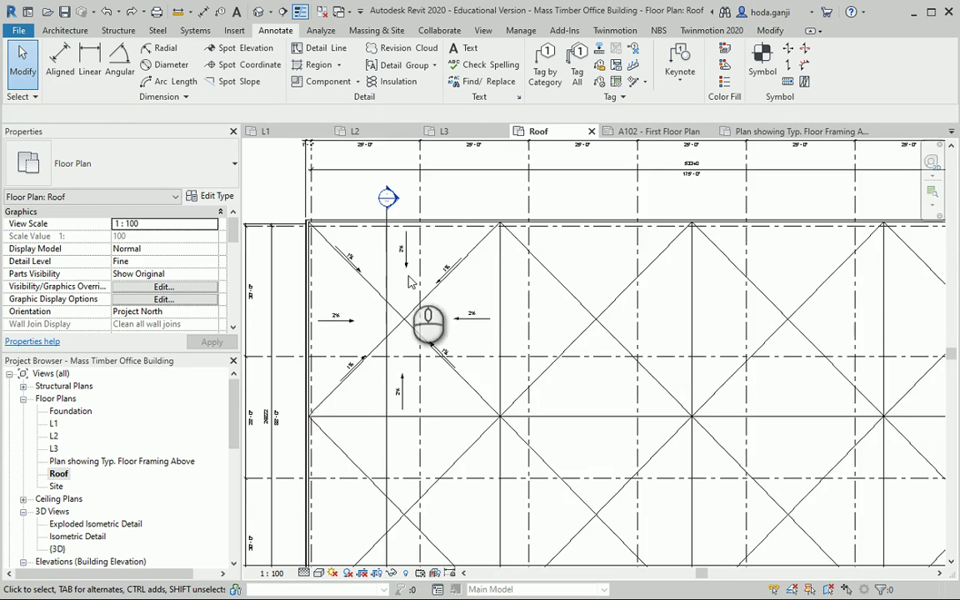
scroll(323, 305, up, 2)
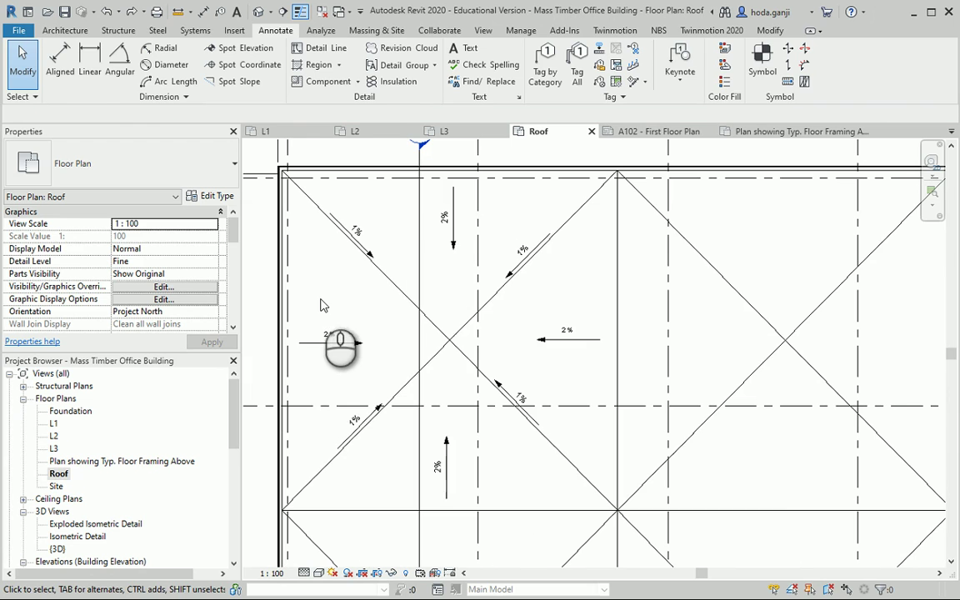
click(325, 341)
right_click(323, 340)
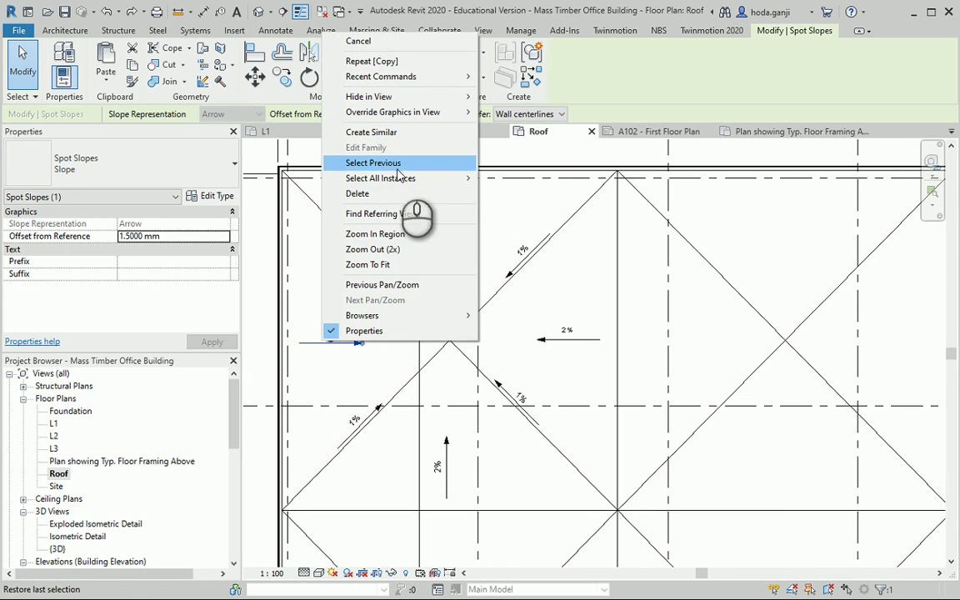
mouse_move(399, 178)
click(516, 178)
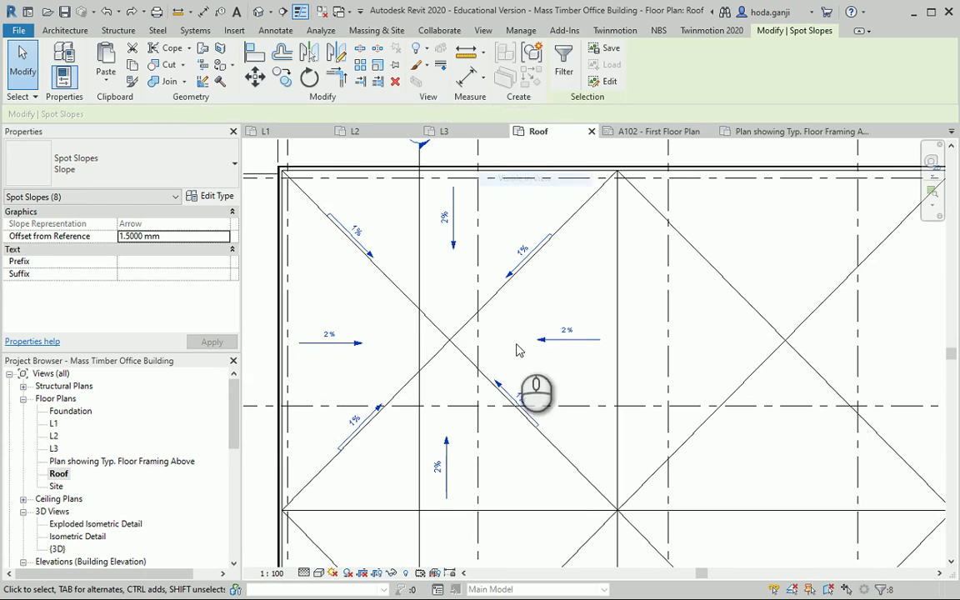
click(284, 82)
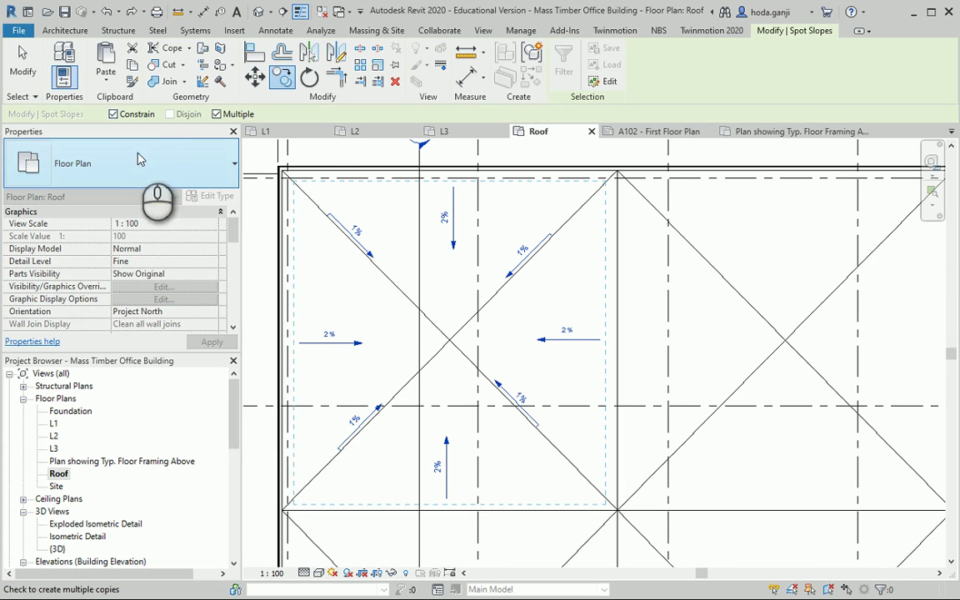
scroll(625, 518, up, 2)
click(614, 507)
scroll(428, 364, down, 3)
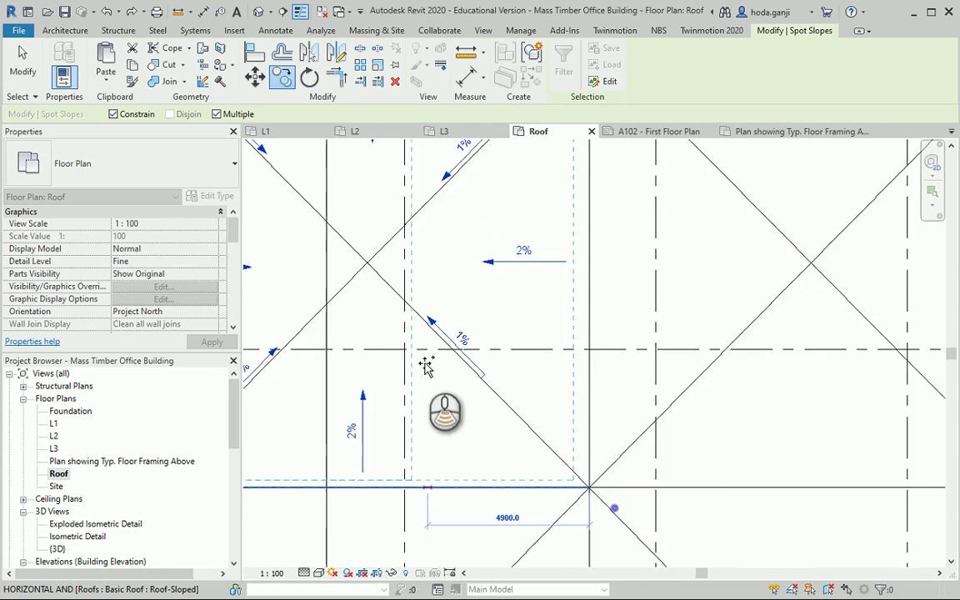
click(772, 430)
Place further copies of the spot slope set in the last two bays of the grid A row, up to grid 08
scroll(701, 400, down, 4)
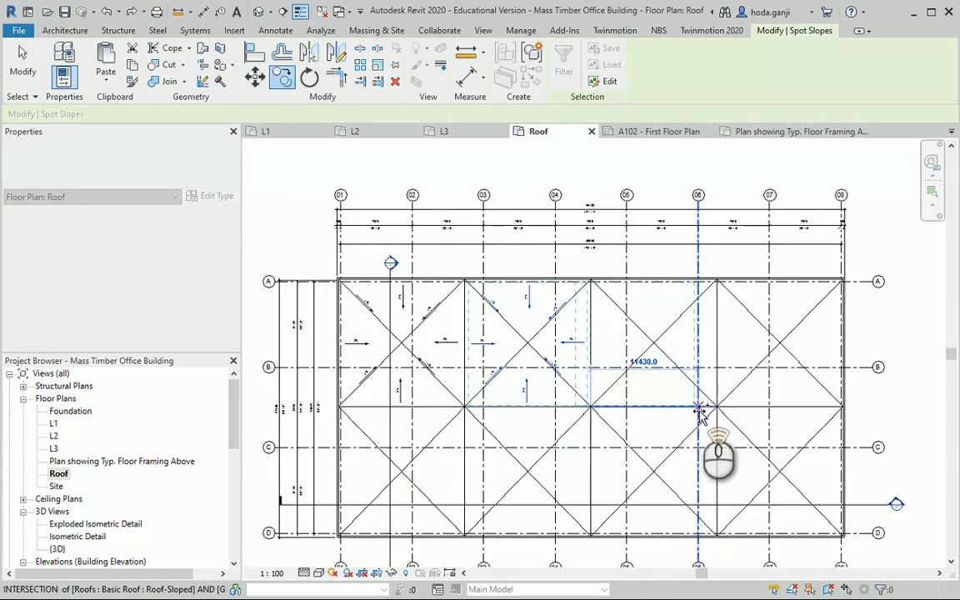
scroll(721, 403, up, 3)
scroll(744, 396, down, 2)
scroll(744, 396, up, 5)
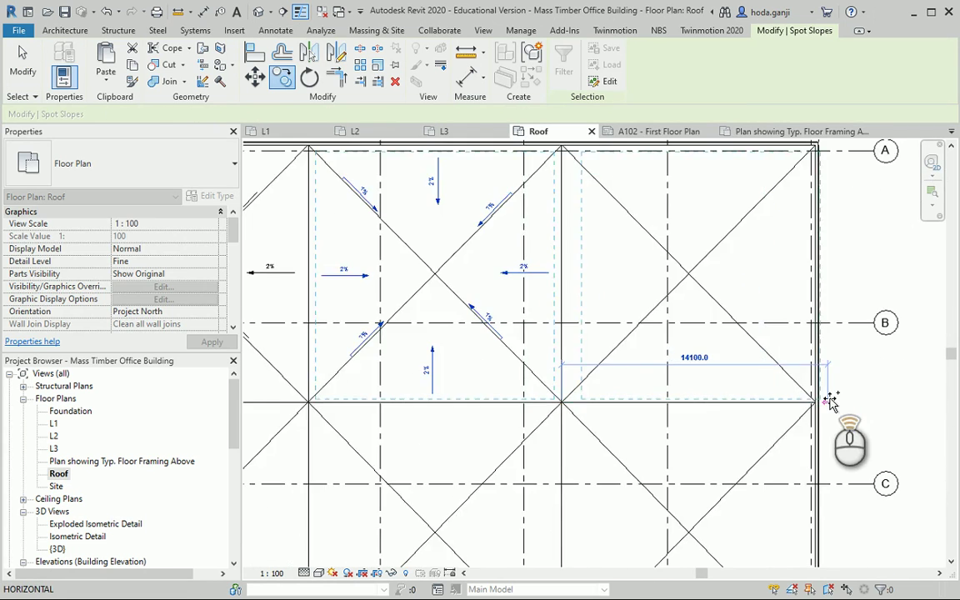
scroll(787, 400, down, 3)
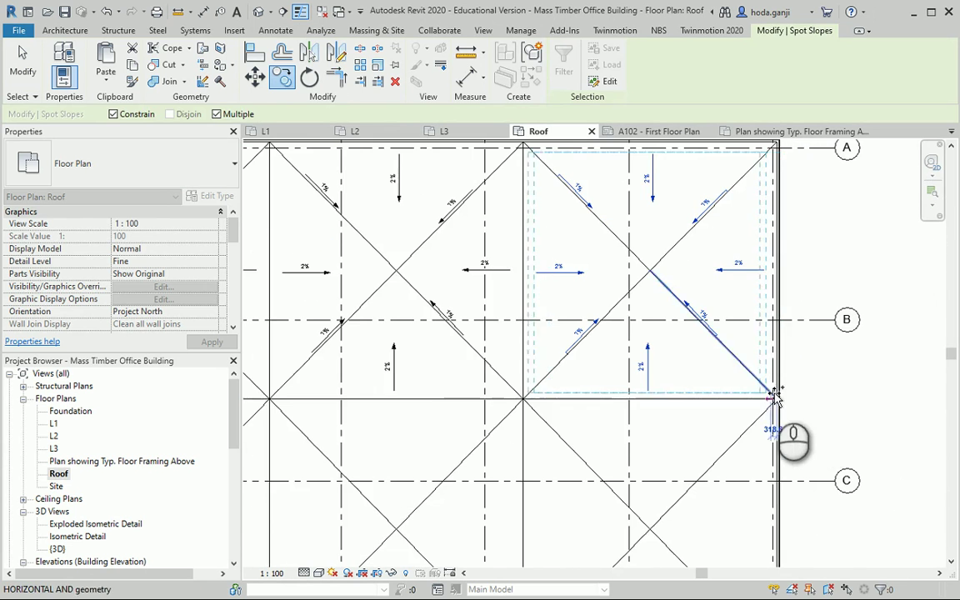
click(776, 387)
key(Escape)
scroll(289, 304, down, 3)
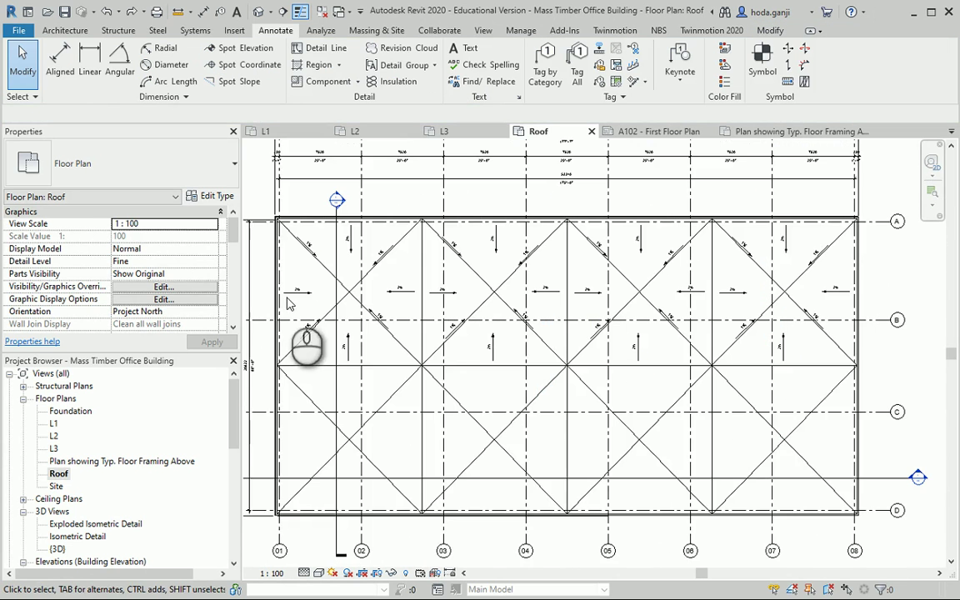
Mirror all visible spot slopes as copies about the horizontal roof line between grids B and C, using Pick Axis
scroll(345, 242, up, 2)
click(345, 237)
right_click(347, 241)
mouse_move(469, 387)
click(521, 386)
scroll(467, 350, down, 3)
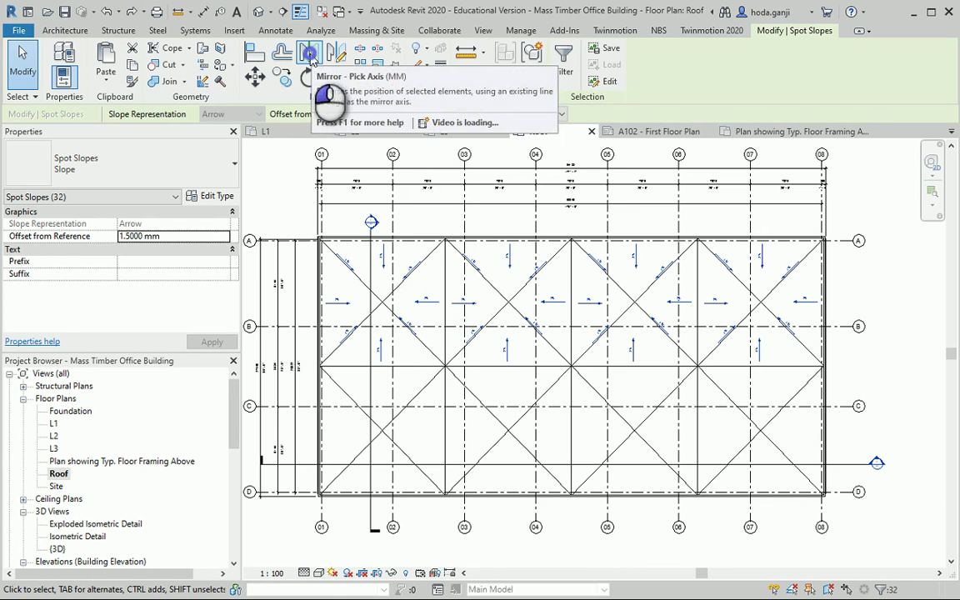
click(308, 53)
scroll(350, 375, up, 3)
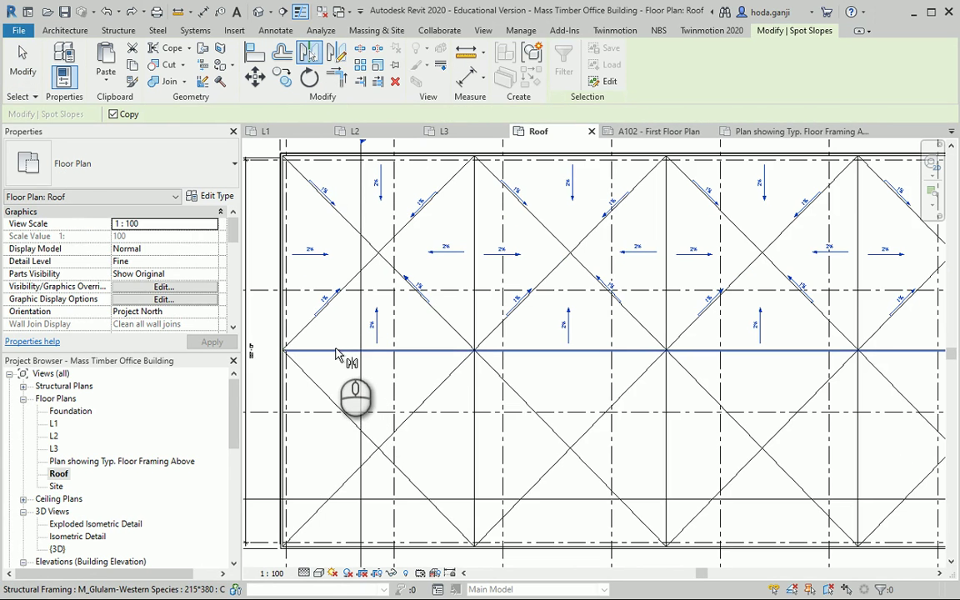
click(335, 350)
scroll(373, 439, down, 3)
click(874, 486)
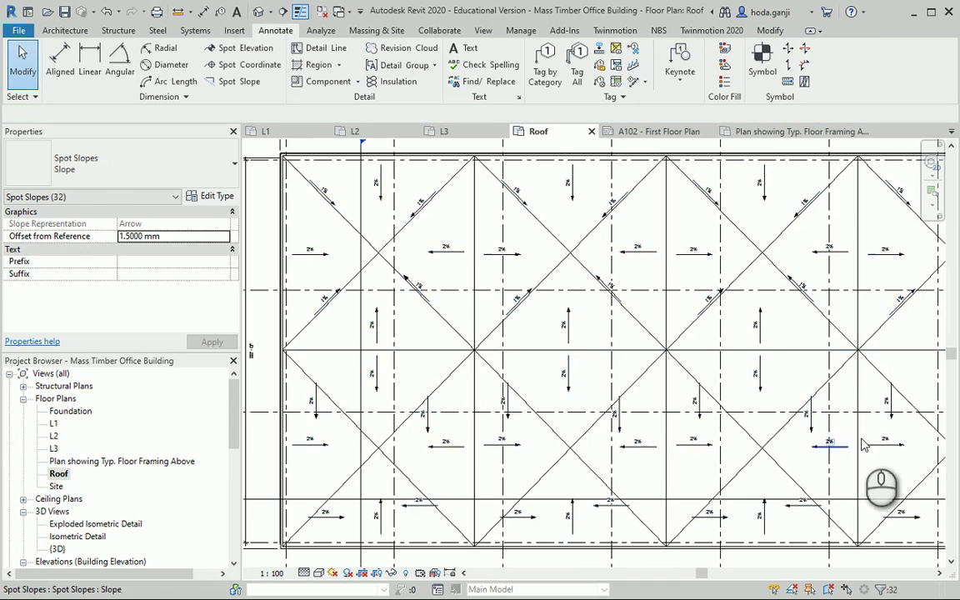
scroll(472, 338, down, 2)
scroll(334, 471, up, 5)
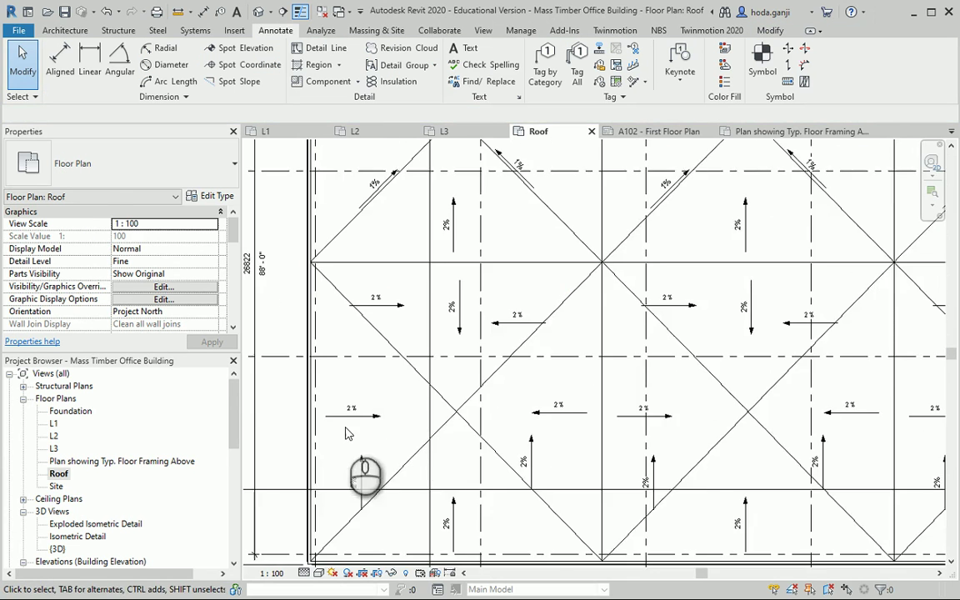
Delete the misplaced horizontal and vertical spot slopes on the diagonals of the first lower roof bay
click(385, 304)
key(Delete)
click(533, 314)
key(Delete)
click(350, 495)
scroll(352, 491, down, 3)
key(Delete)
scroll(367, 446, up, 2)
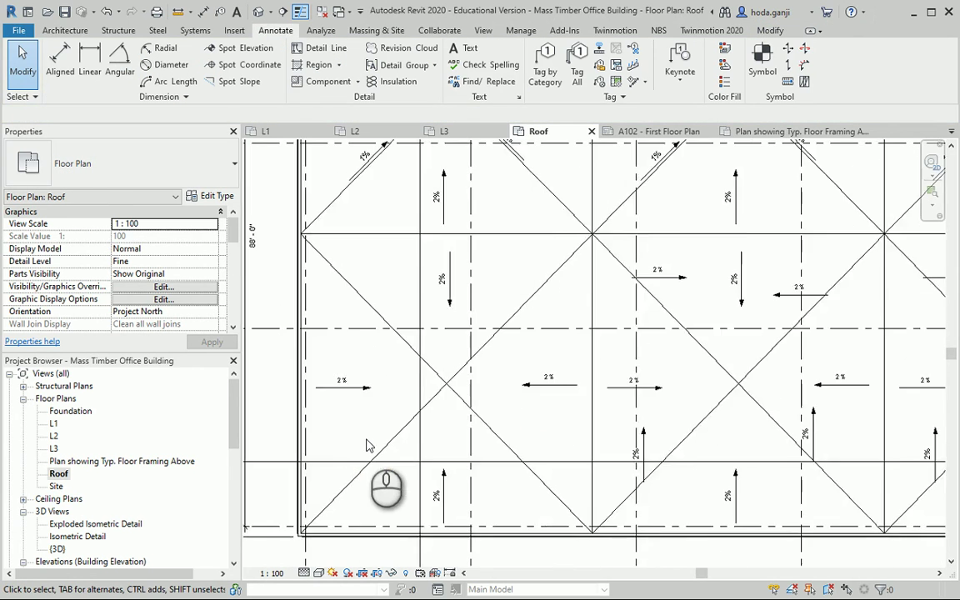
Delete the misplaced spot slopes on the diagonals of the second lower roof bay, keeping its four facet arrows
scroll(367, 445, down, 1)
scroll(401, 402, down, 1)
click(618, 433)
key(Delete)
click(639, 283)
key(Delete)
click(750, 298)
key(Delete)
click(788, 379)
key(Delete)
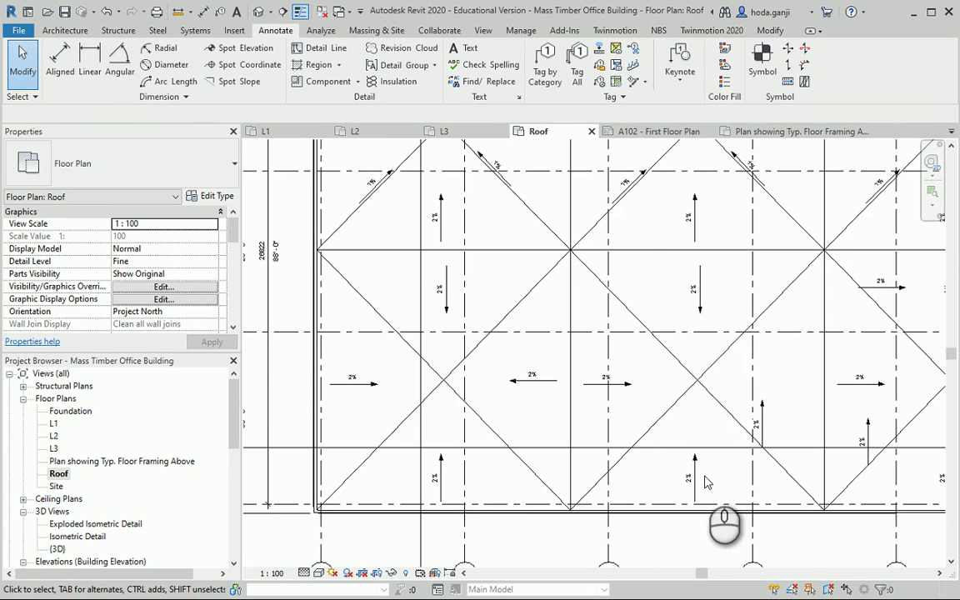
key(Escape)
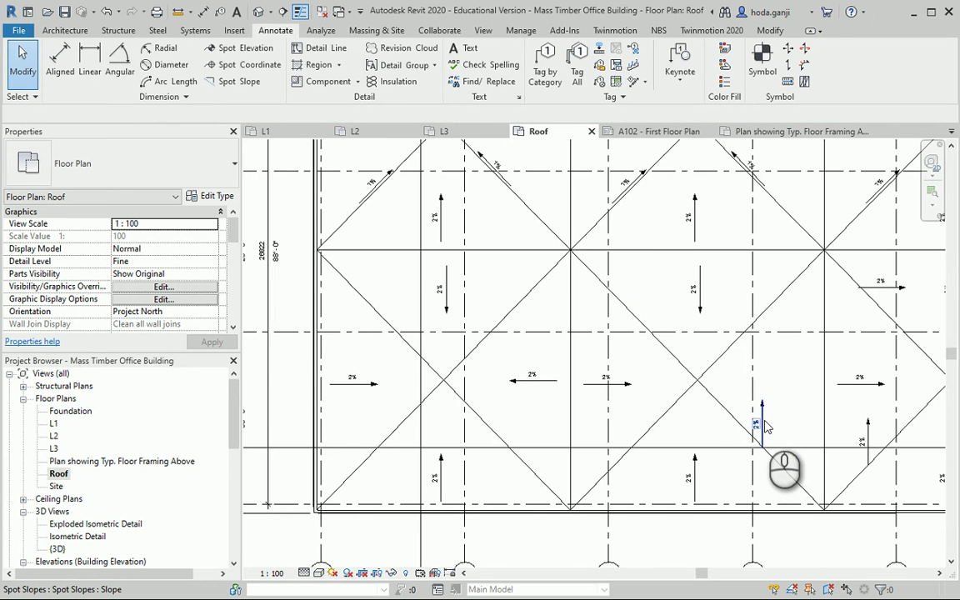
click(767, 426)
key(Delete)
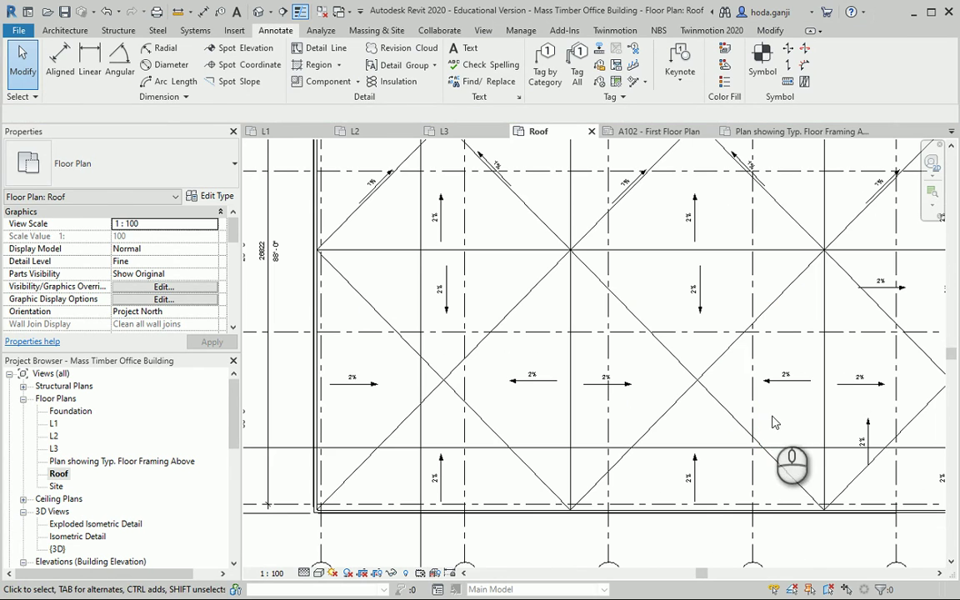
Place spot slopes along the four diagonals of the first lower roof bay
click(236, 81)
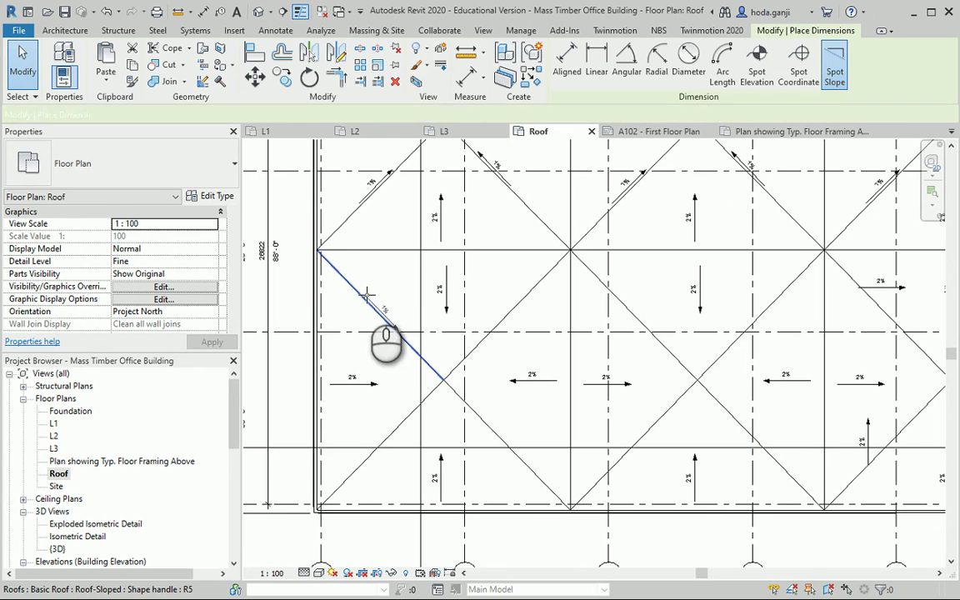
click(364, 293)
click(413, 293)
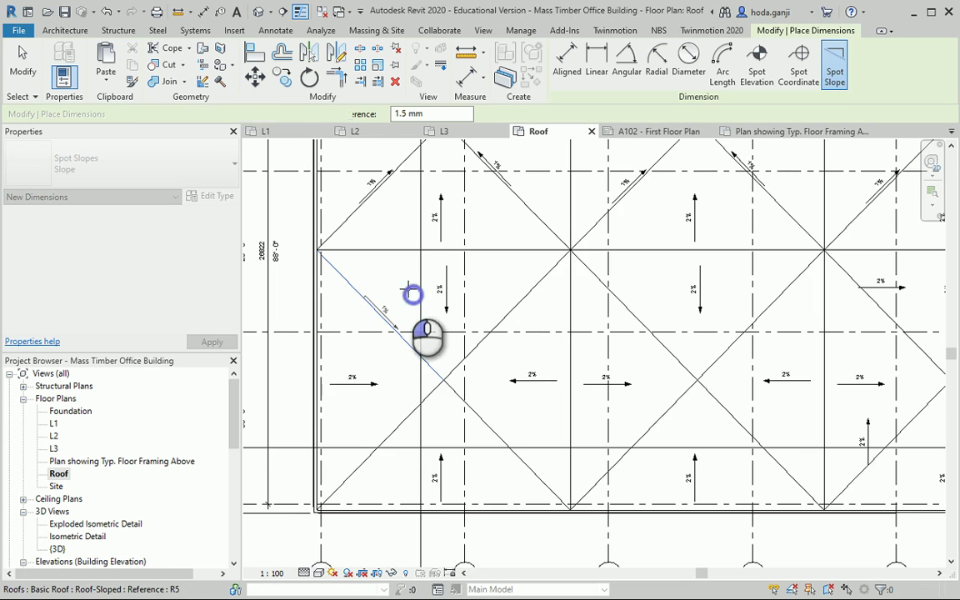
scroll(529, 315, up, 2)
click(508, 290)
click(505, 281)
click(336, 489)
click(328, 466)
scroll(500, 475, down, 5)
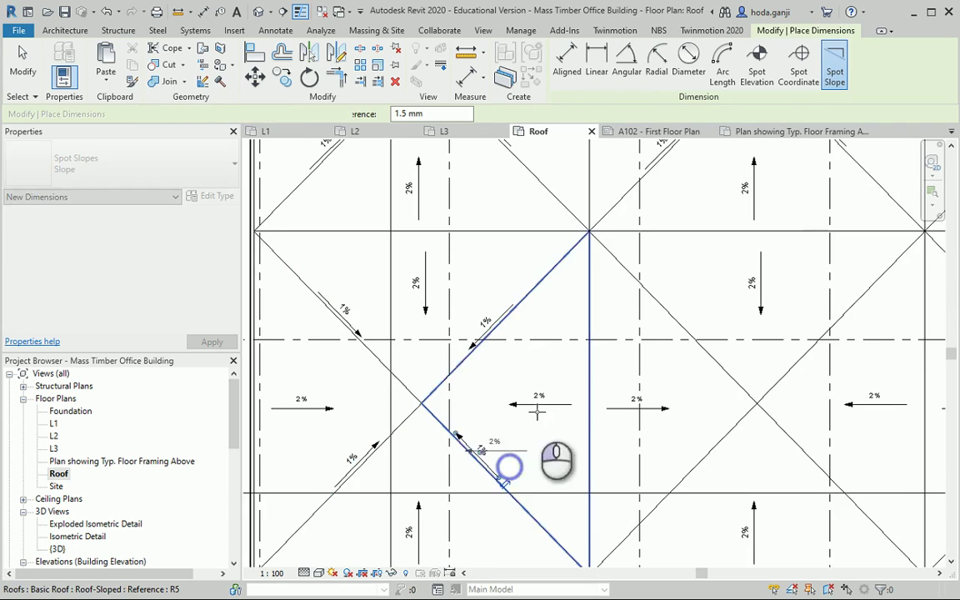
key(Escape)
key(Escape)
Place the remaining spot slopes along the diagonals of the lower roof bays and end the annotation command
scroll(290, 327, up, 2)
click(290, 327)
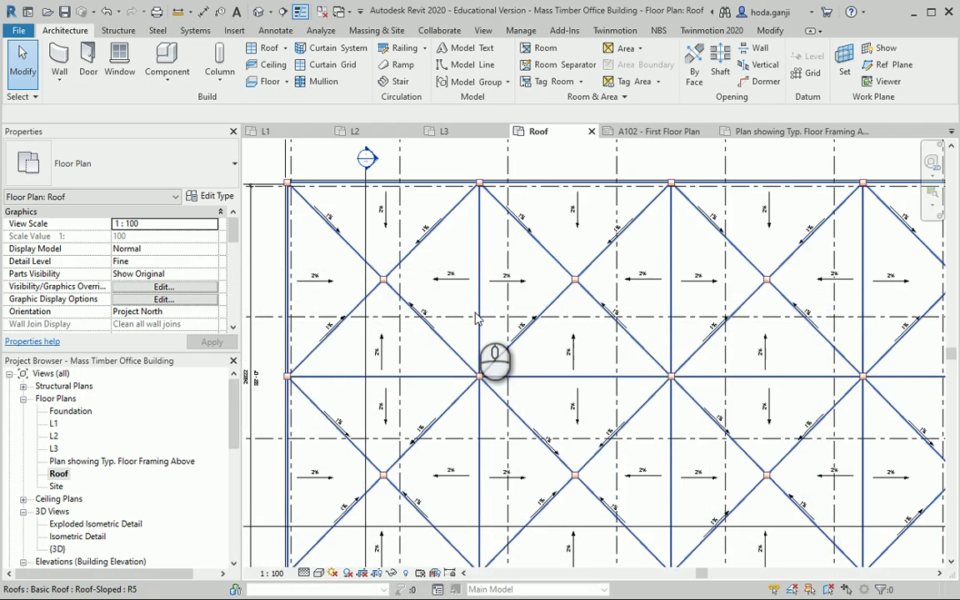
key(Escape)
scroll(337, 259, up, 2)
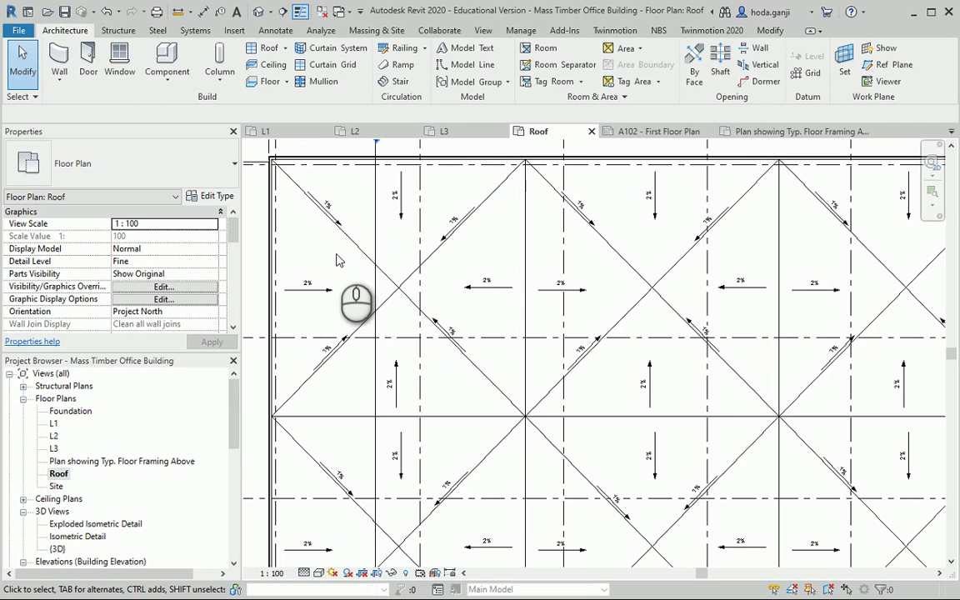
Load the M_Floor Drain-2D family for component placement from the Canada library's Plumbing, Architectural, Fixtures, Drains folder
click(166, 56)
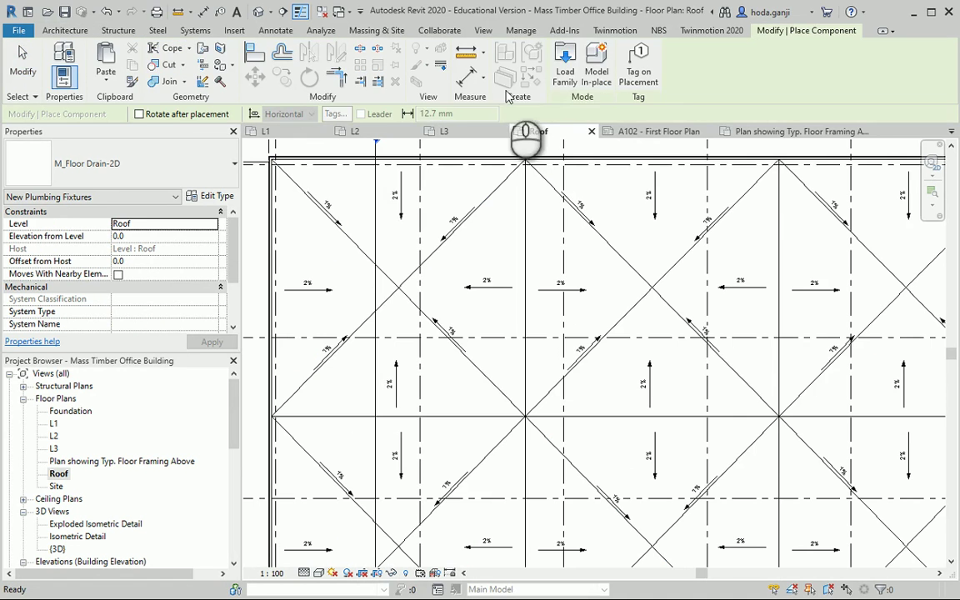
click(564, 68)
click(700, 164)
click(642, 252)
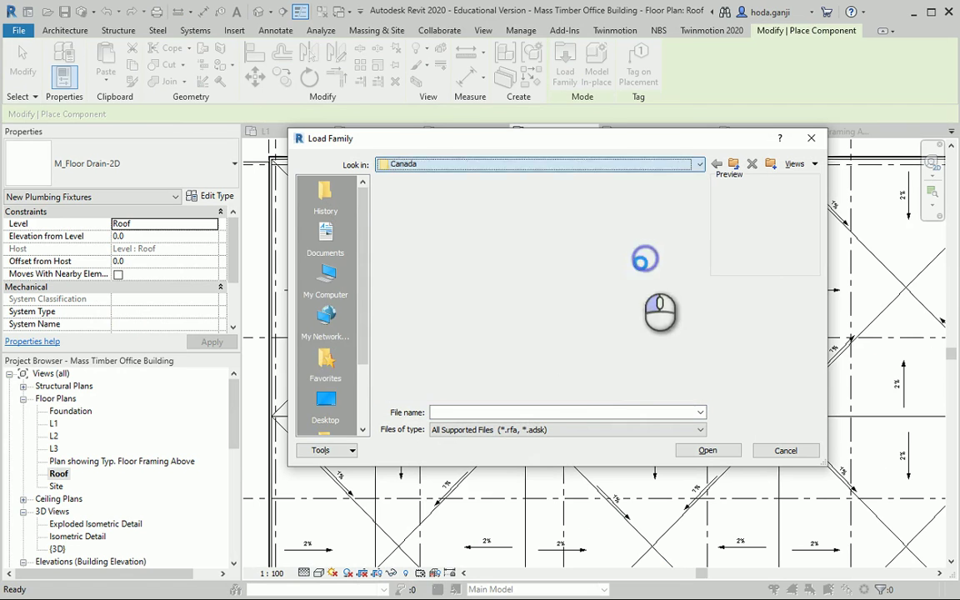
scroll(498, 333, down, 3)
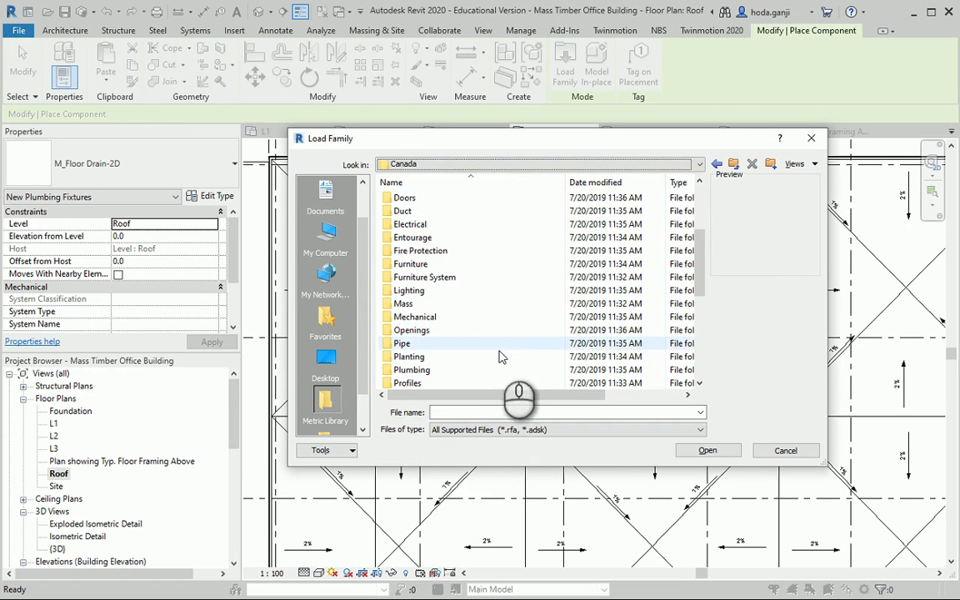
double_click(413, 369)
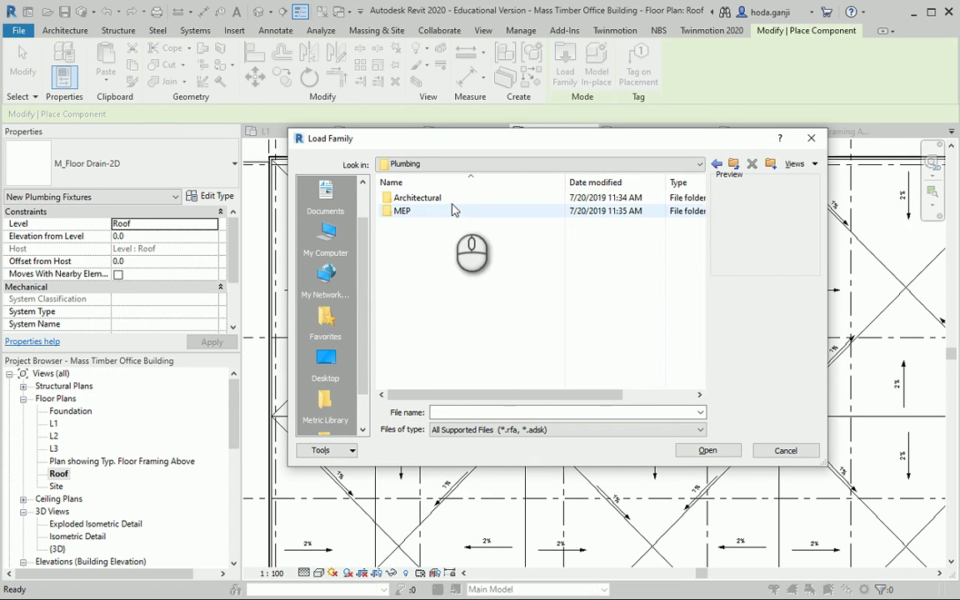
double_click(450, 200)
click(463, 213)
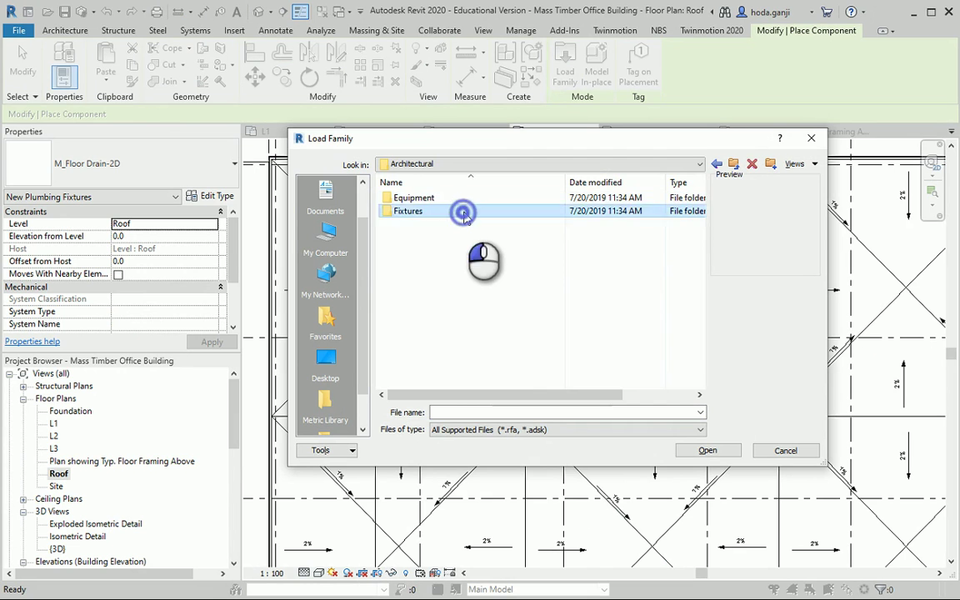
double_click(464, 214)
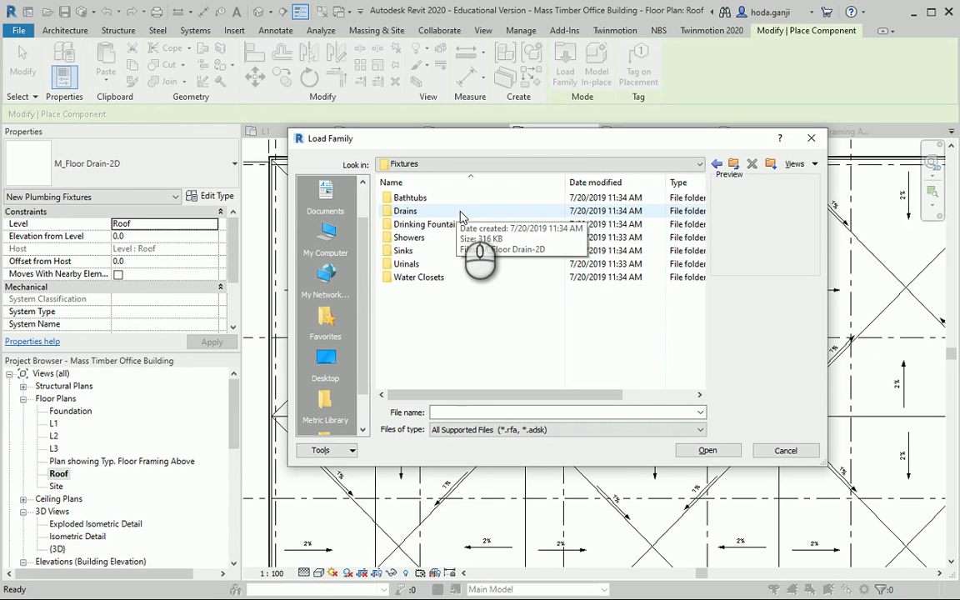
double_click(462, 214)
click(433, 197)
click(689, 450)
Place an M_Floor Drain-2D at the point where the diagonals cross in each bay of the upper roof row
scroll(446, 307, up, 6)
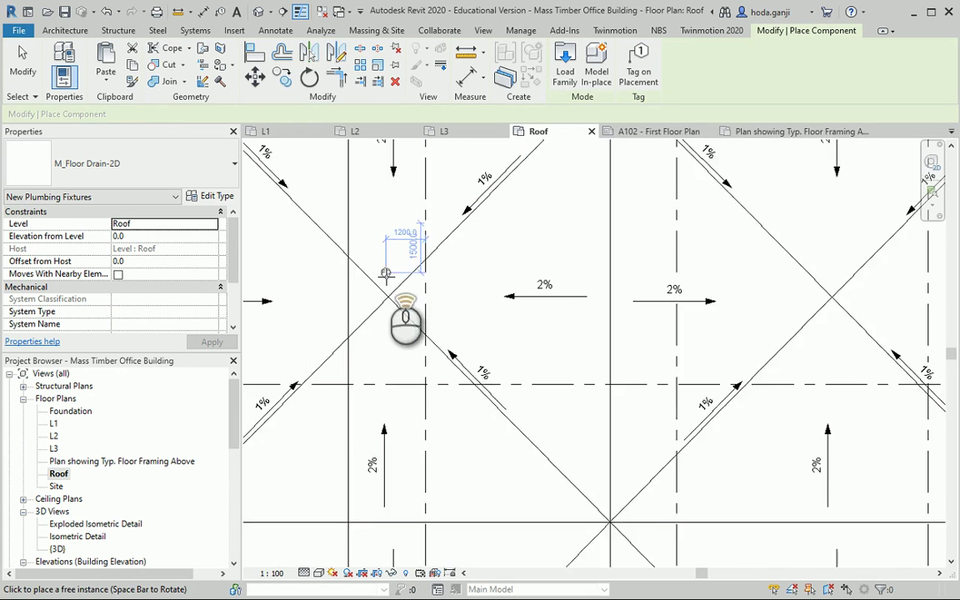
scroll(345, 255, down, 5)
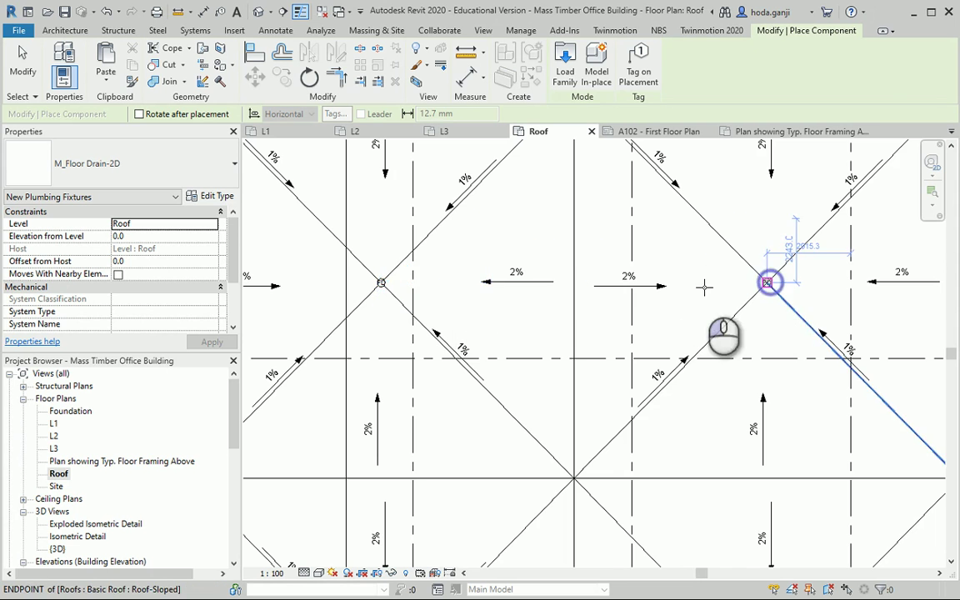
scroll(457, 304, down, 3)
scroll(704, 283, up, 3)
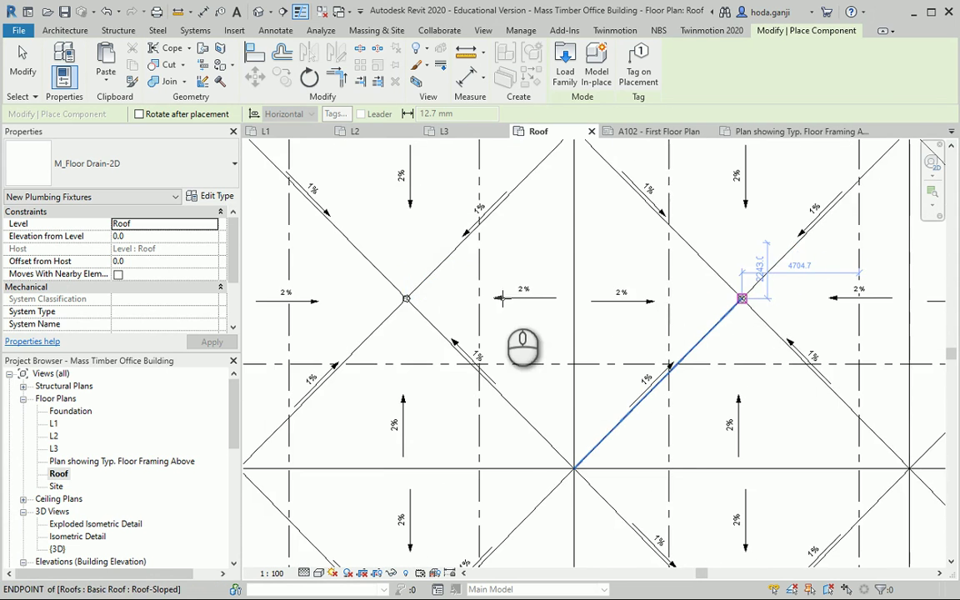
scroll(718, 300, down, 4)
scroll(718, 300, up, 3)
scroll(733, 292, down, 3)
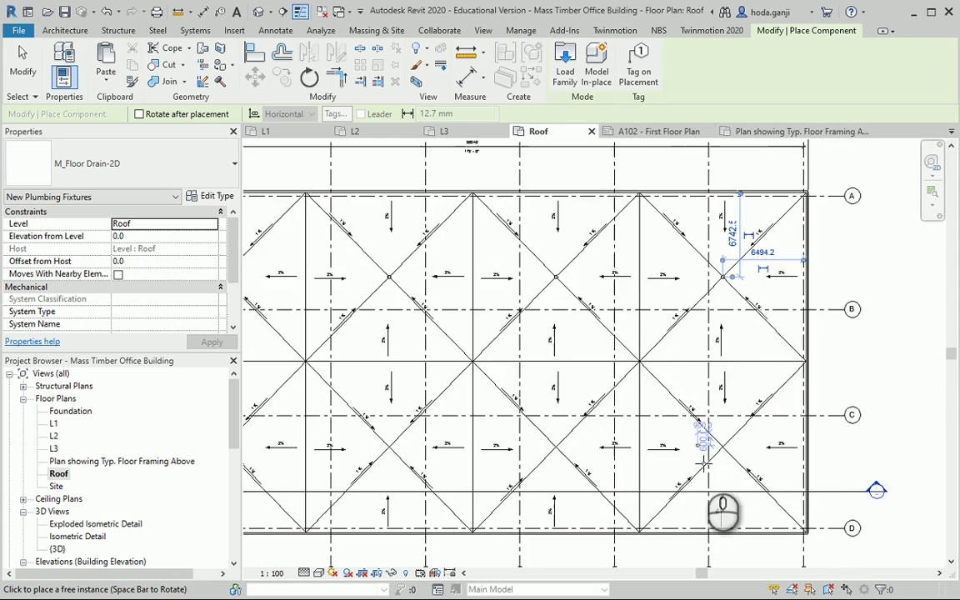
Place an M_Floor Drain-2D at the diagonal crossing of each lower-row roof bay and end the placement
scroll(725, 454, up, 3)
scroll(732, 422, down, 3)
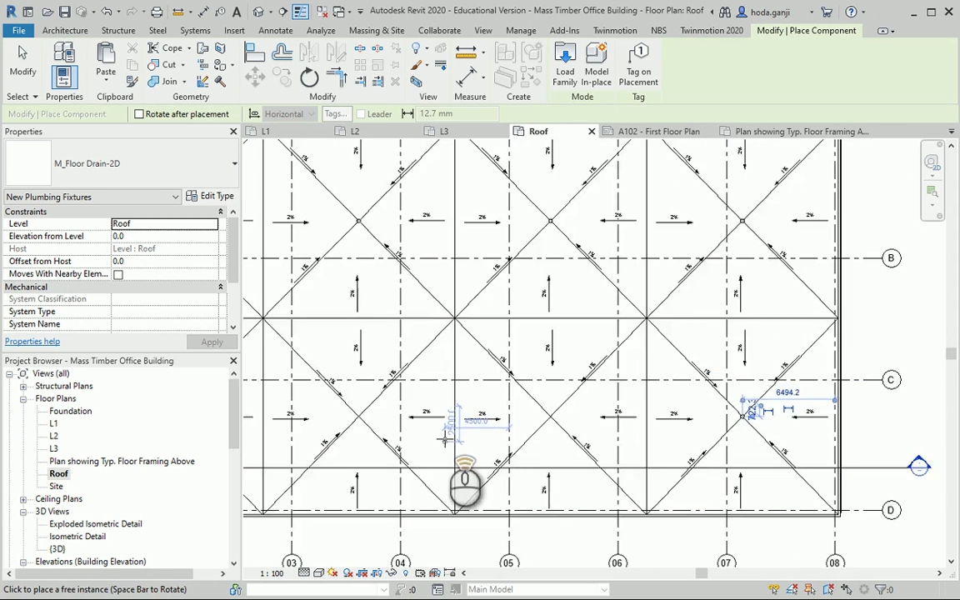
scroll(458, 441, up, 4)
scroll(700, 417, down, 4)
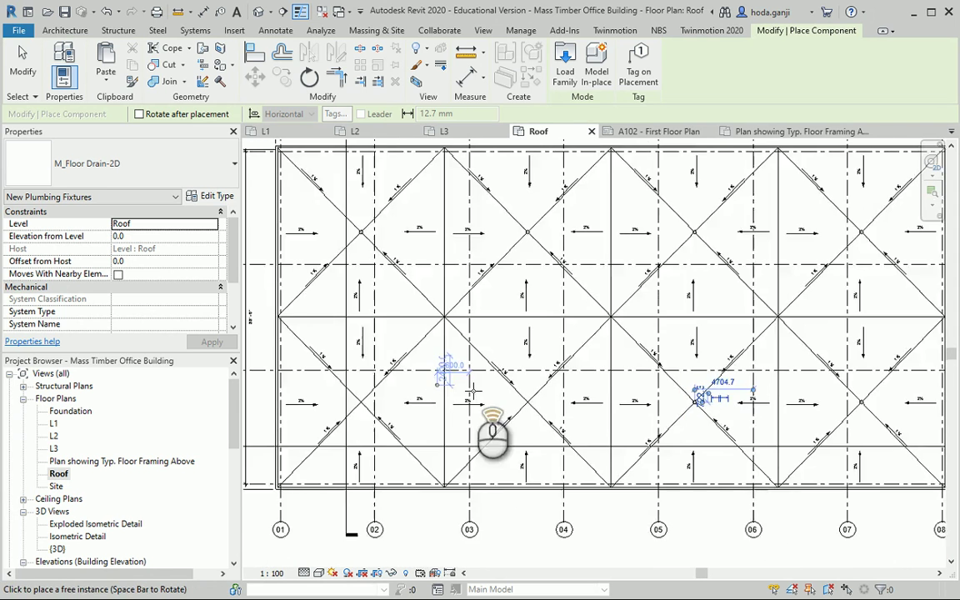
scroll(500, 408, up, 4)
scroll(381, 407, down, 4)
scroll(376, 417, up, 4)
scroll(372, 430, up, 3)
key(Escape)
key(Escape)
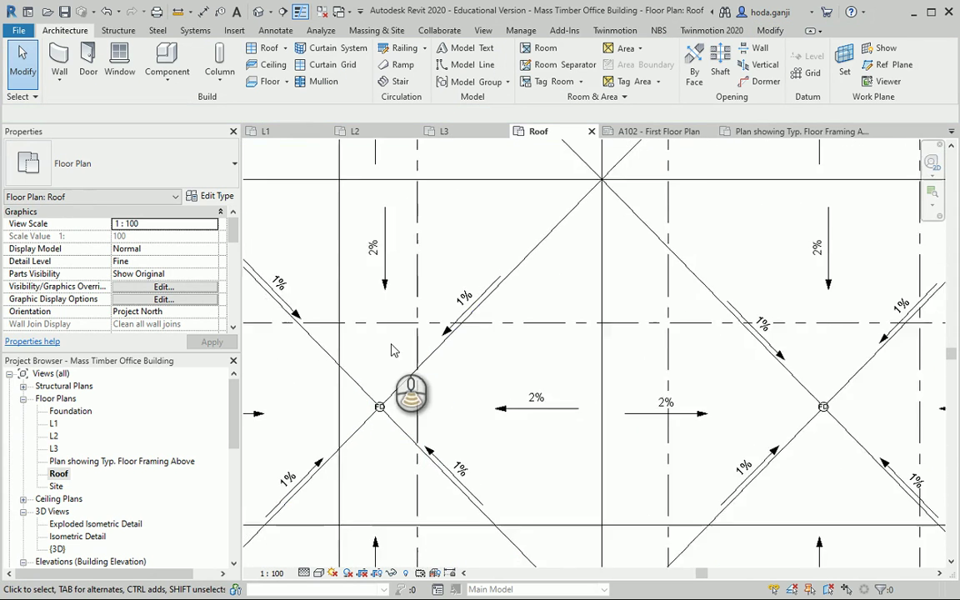
Open the Foundation floor plan to review its layout
scroll(900, 393, down, 3)
scroll(513, 379, down, 3)
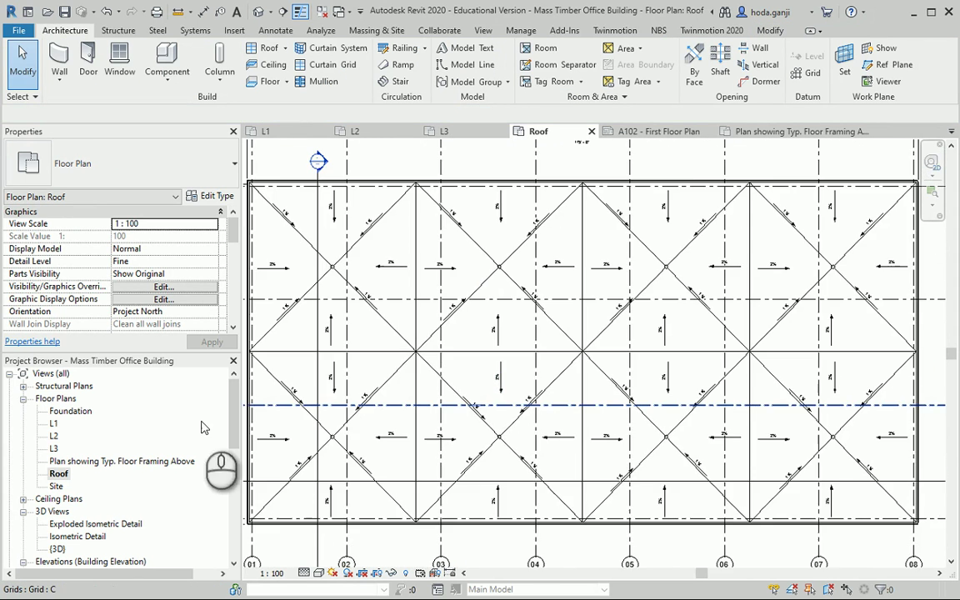
double_click(79, 411)
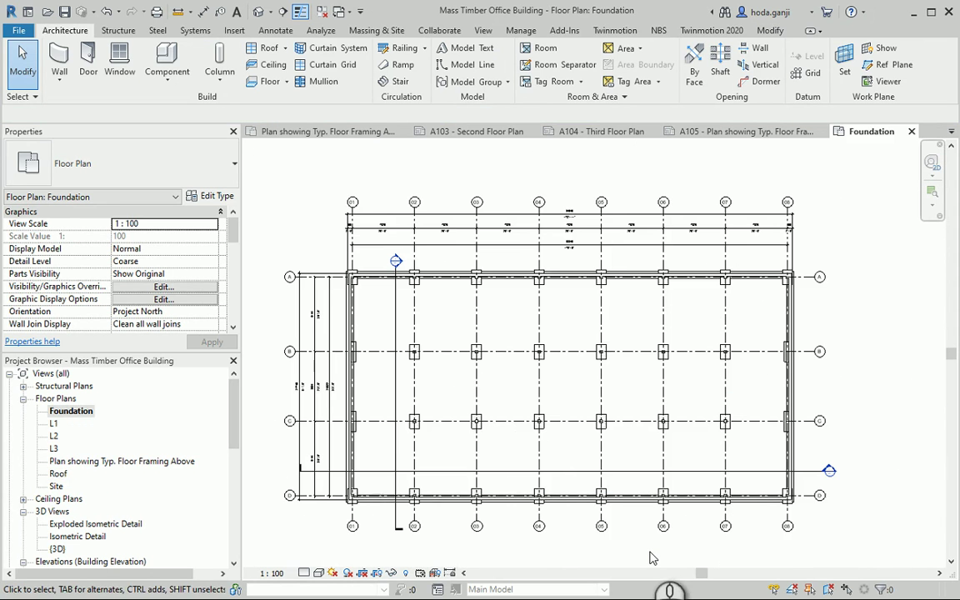
scroll(584, 557, up, 1)
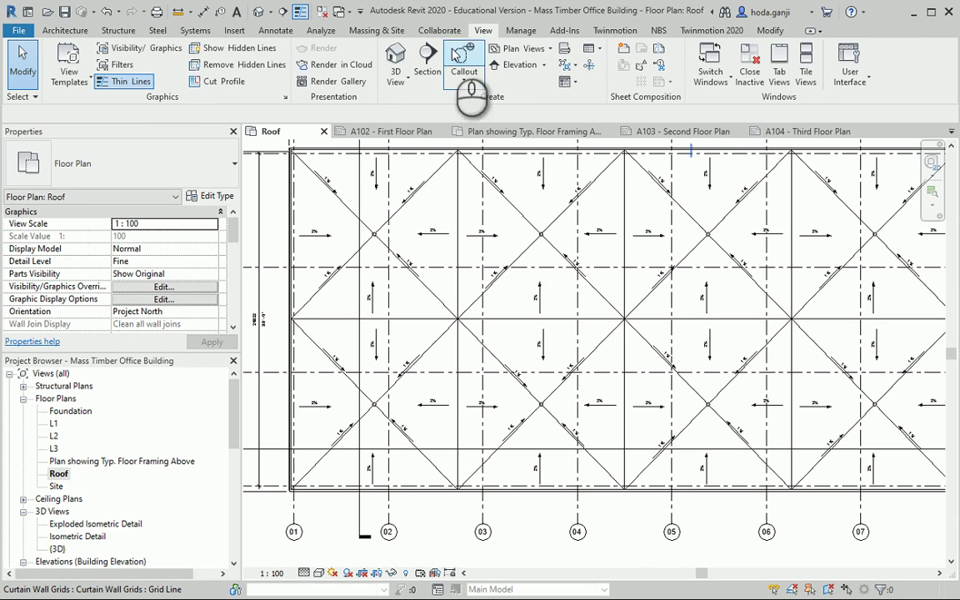
Create a new building component schedule for the Floors category, named Floor Schedule, in the New Construction phase
click(592, 50)
click(612, 70)
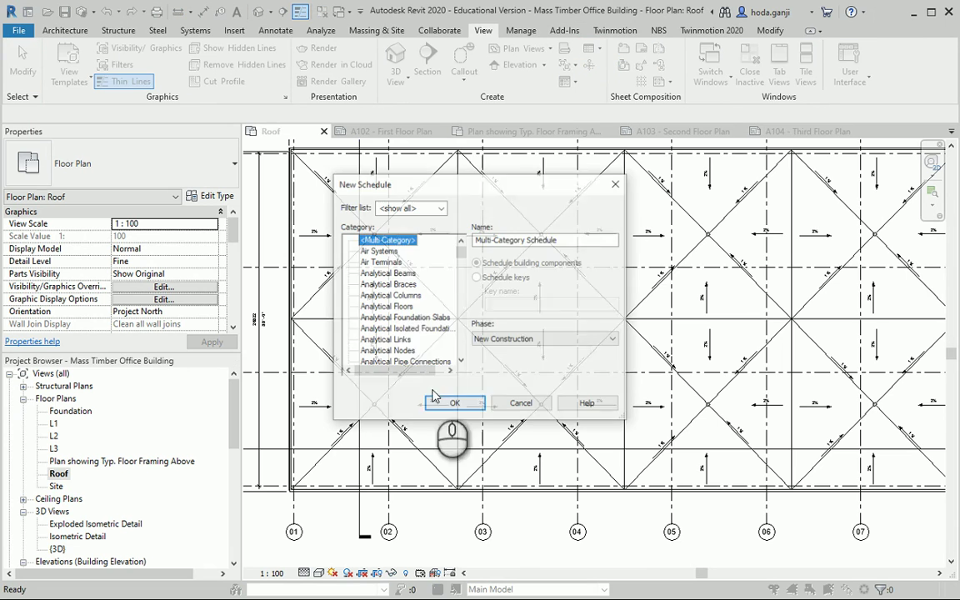
click(389, 284)
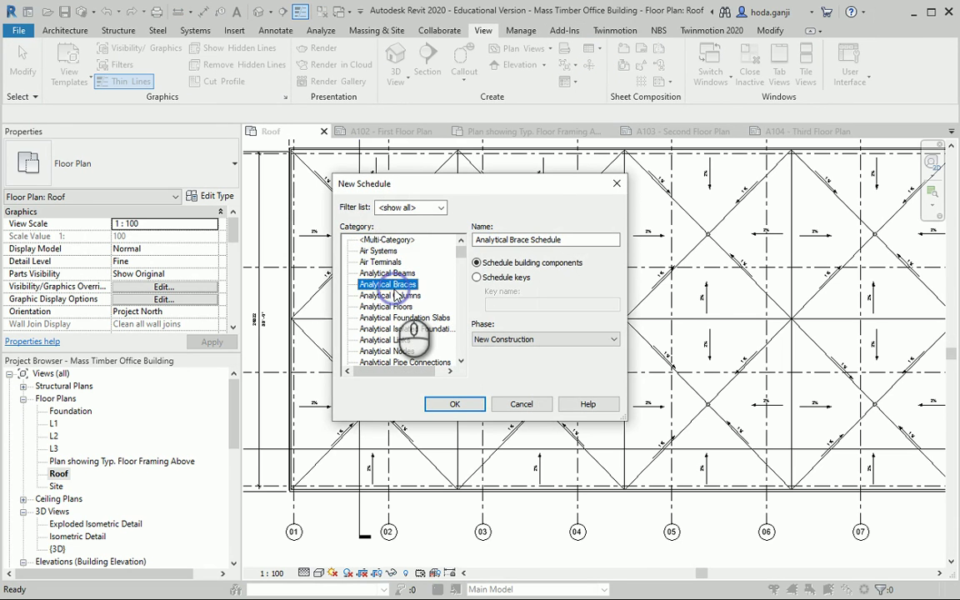
scroll(395, 293, down, 10)
click(392, 337)
scroll(383, 333, down, 2)
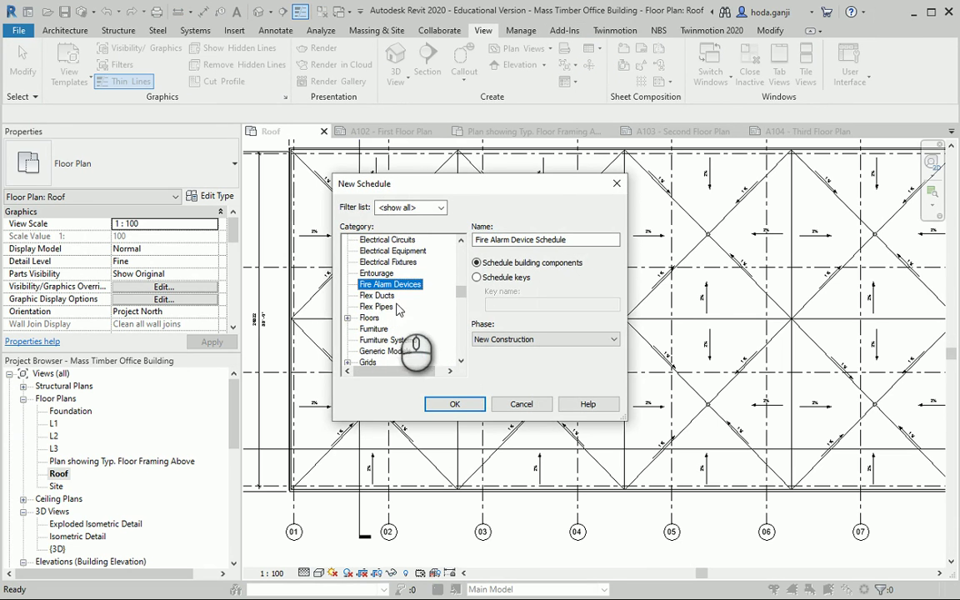
click(348, 319)
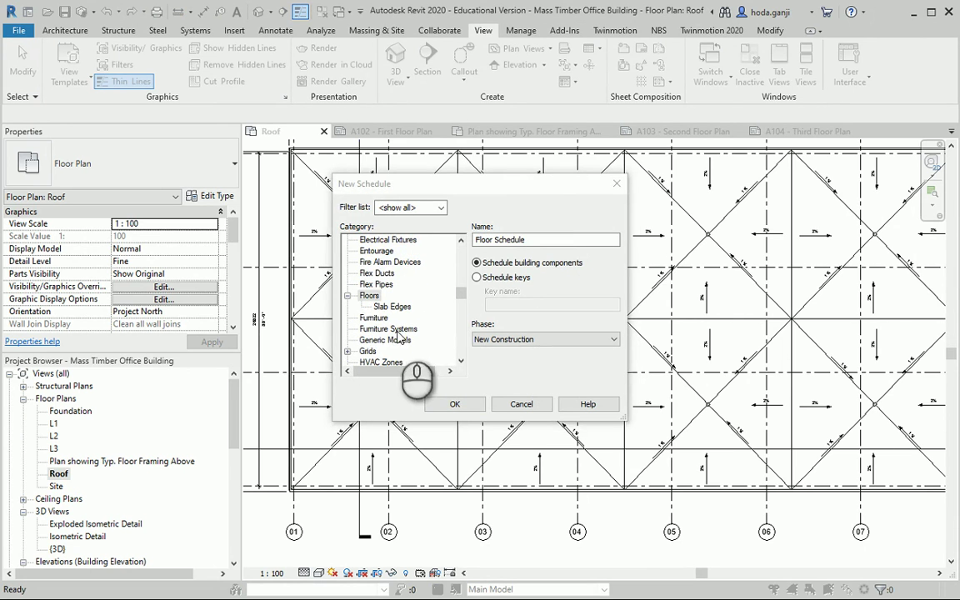
click(464, 404)
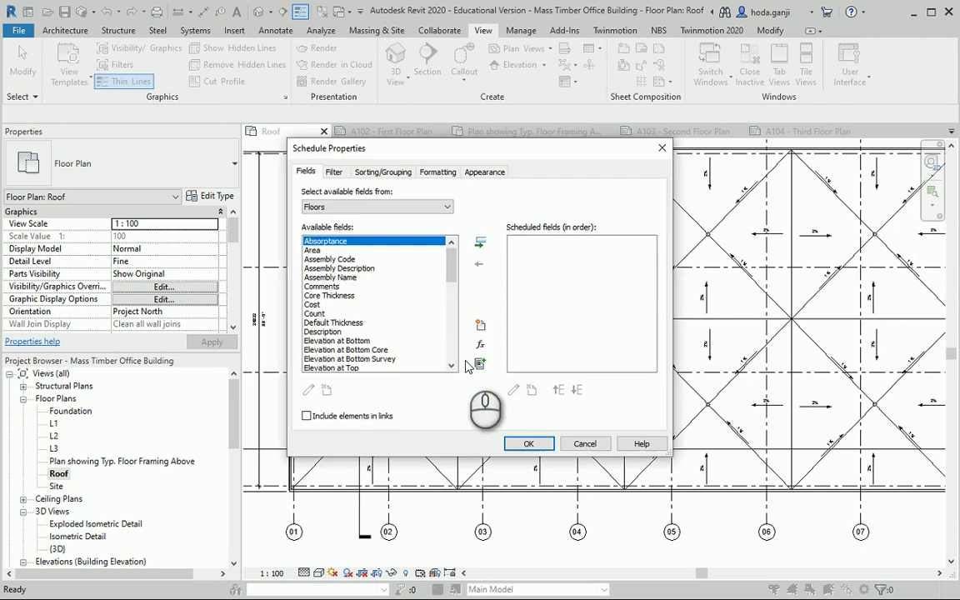
Add the Area, Count and Level fields to the floor schedule
double_click(320, 250)
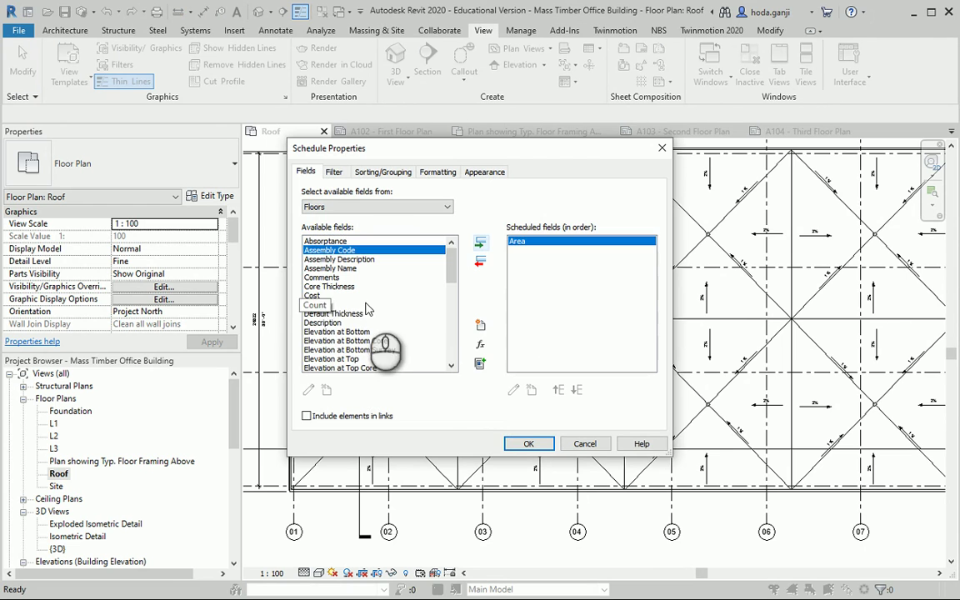
click(321, 305)
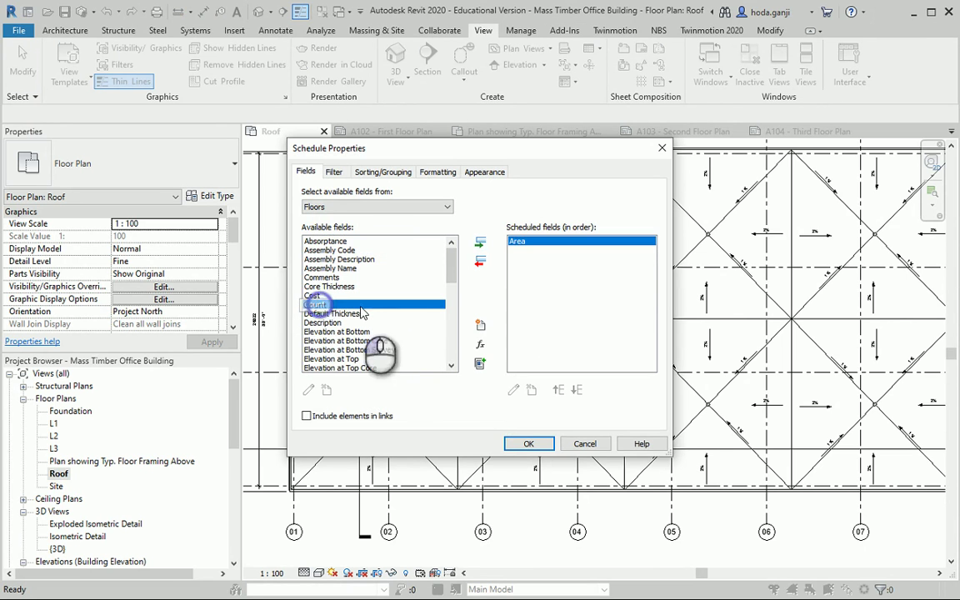
click(479, 243)
scroll(408, 302, down, 2)
scroll(409, 303, down, 2)
click(315, 350)
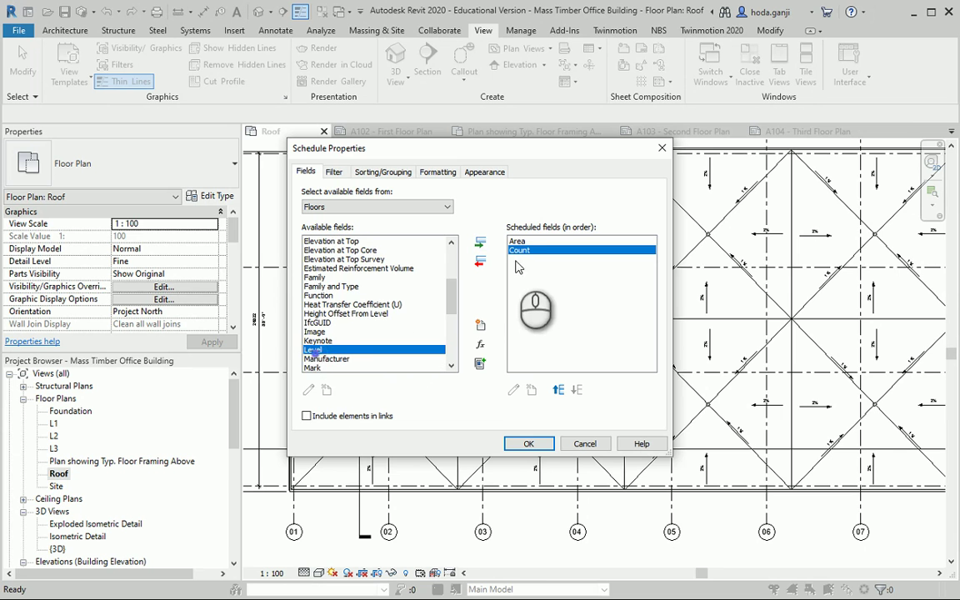
click(480, 243)
Add the Thermal Resistance (R) and Structural fields to the floor schedule
scroll(321, 338, down, 1)
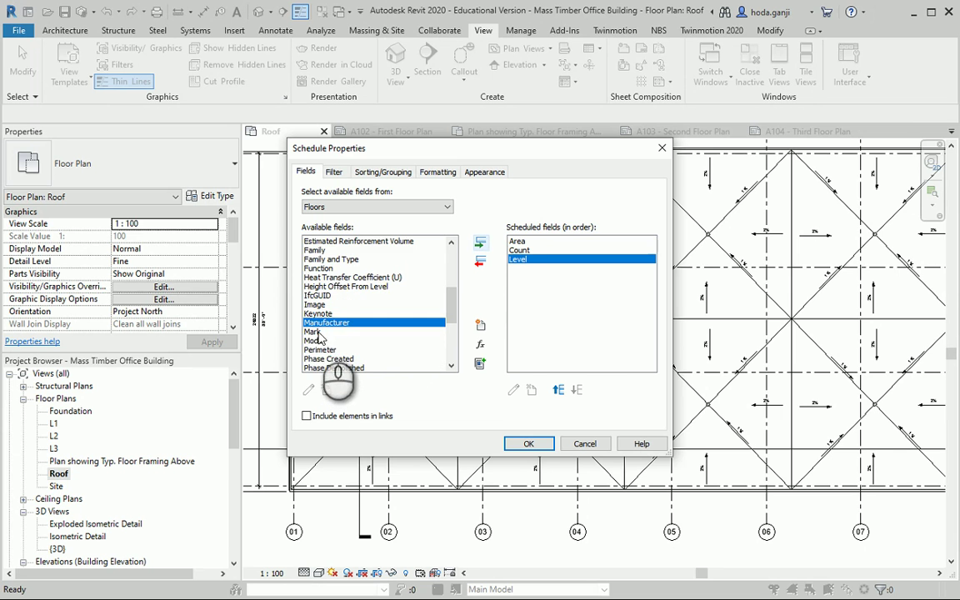
scroll(350, 350, down, 5)
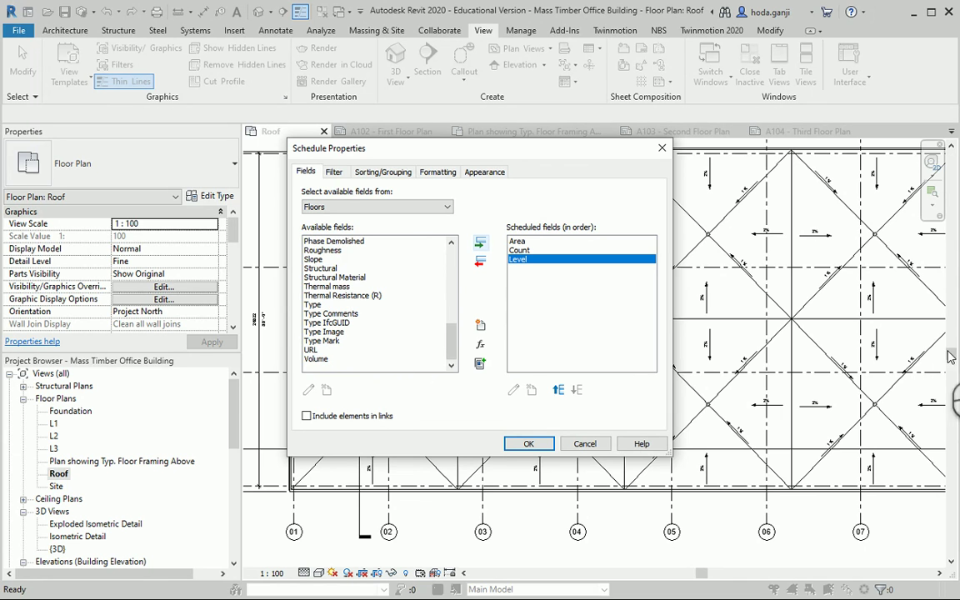
click(367, 295)
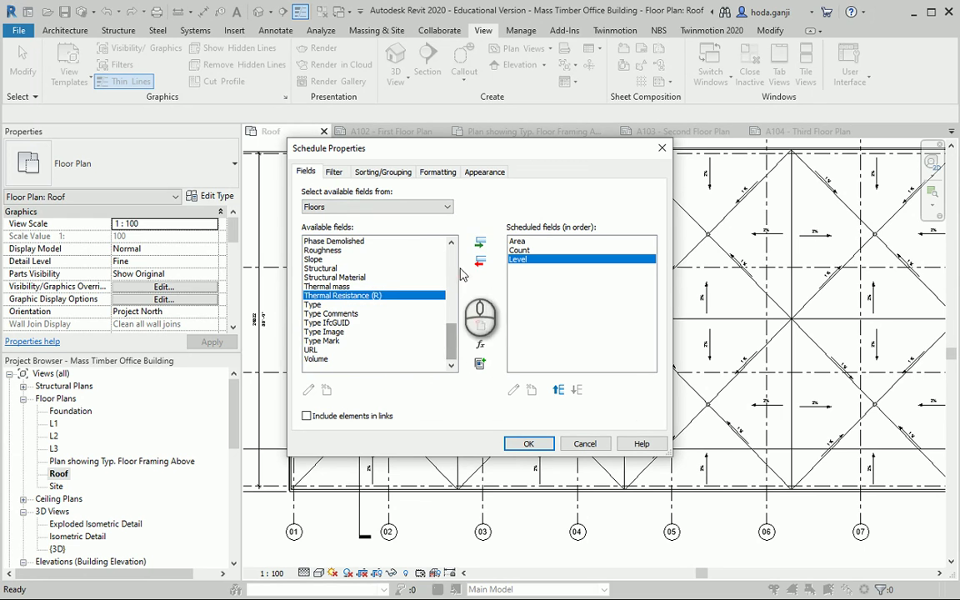
click(479, 241)
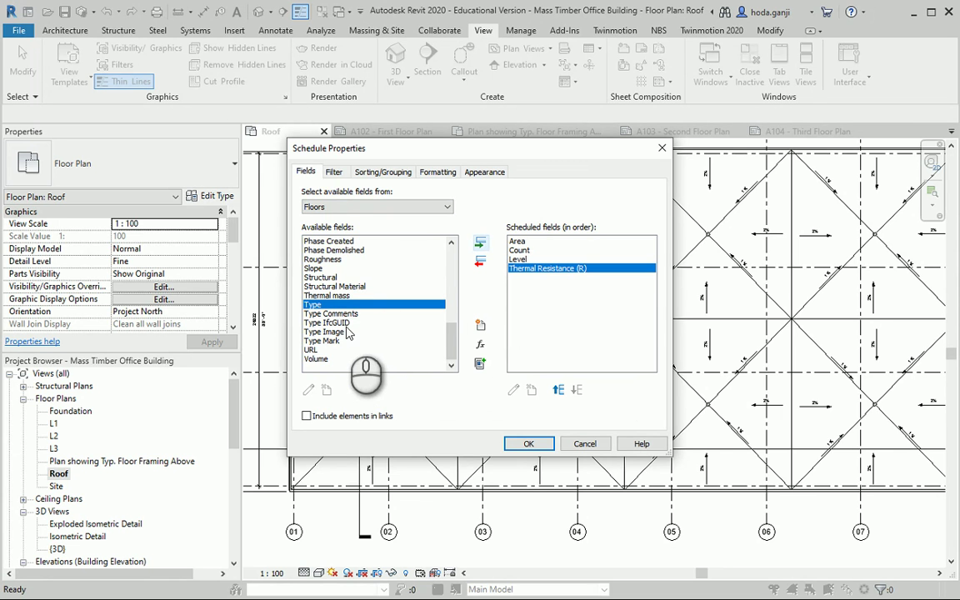
click(315, 276)
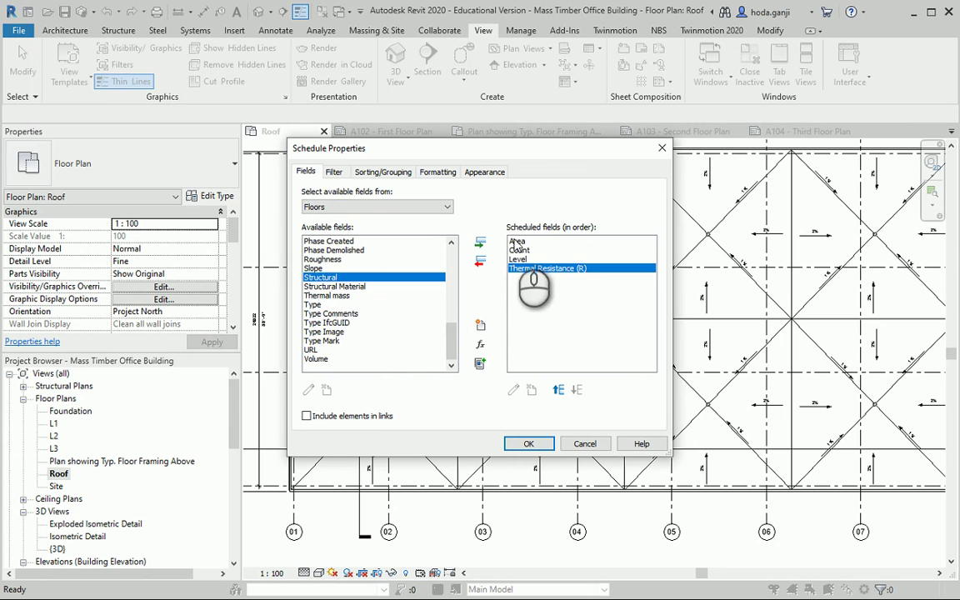
click(480, 241)
scroll(351, 312, up, 6)
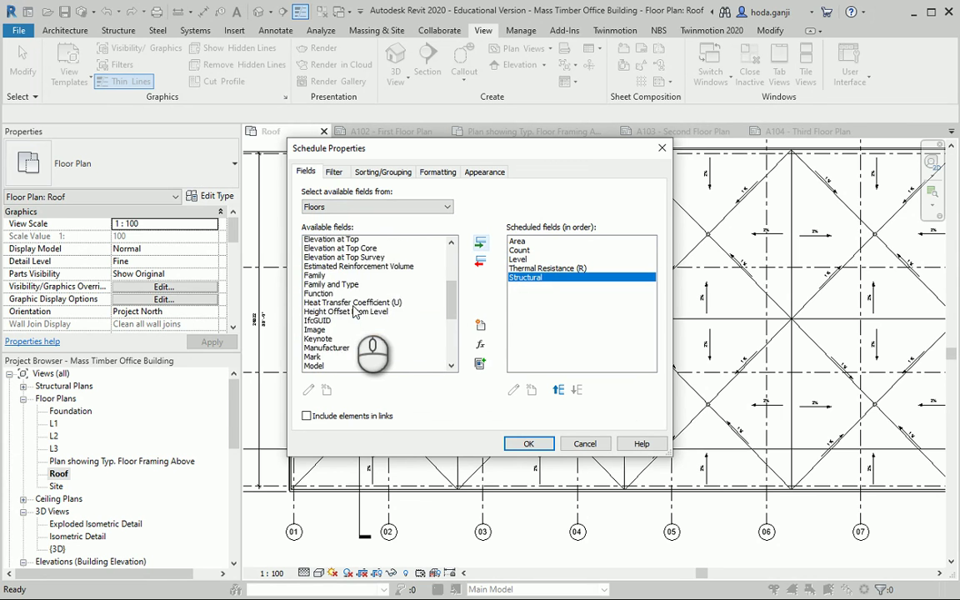
Move the Level field to the first position in the floor schedule's field order
click(518, 258)
click(558, 390)
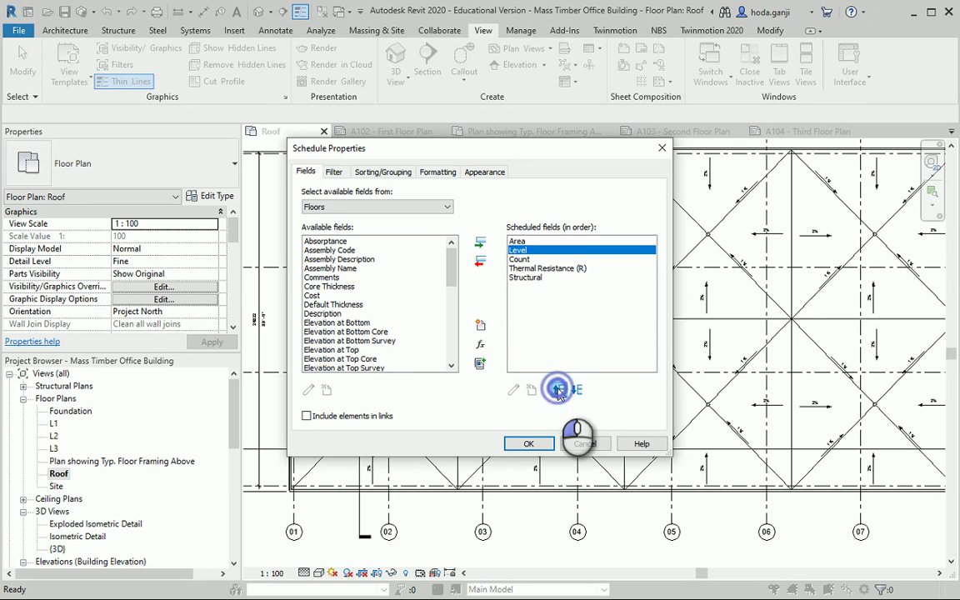
click(558, 389)
Remove the Count field from the floor schedule and move Structural ahead of Thermal Resistance (R)
click(518, 259)
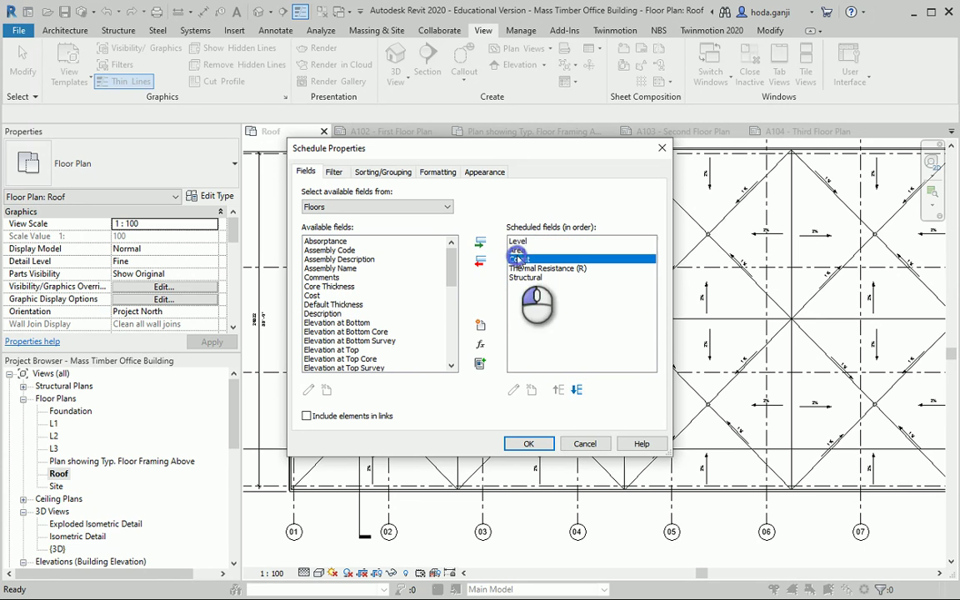
click(480, 261)
click(527, 268)
click(558, 389)
scroll(348, 335, down, 1)
scroll(348, 335, down, 6)
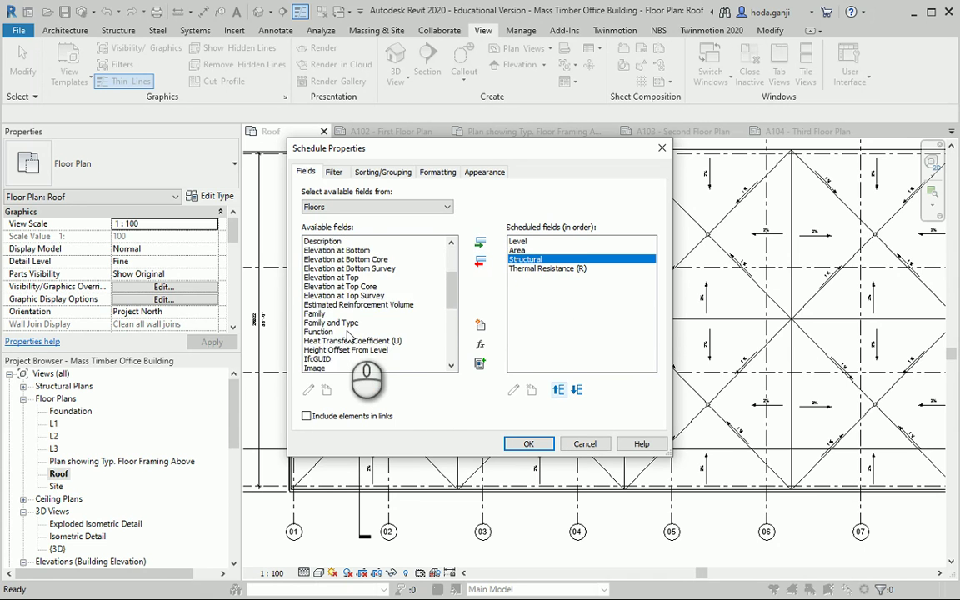
Generate the floor schedule with the Level, Area, Structural and Thermal Resistance (R) fields
scroll(350, 335, down, 1)
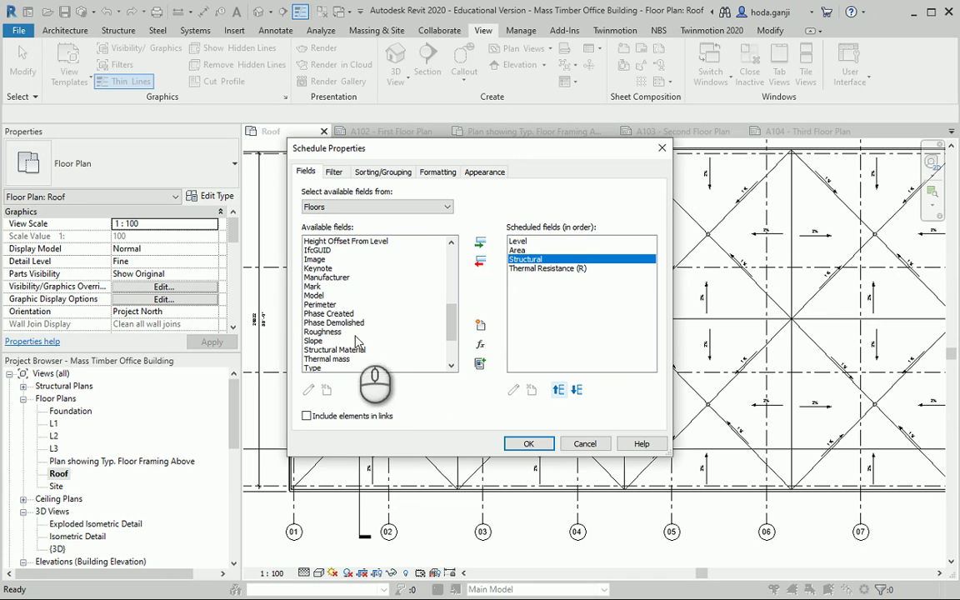
click(539, 448)
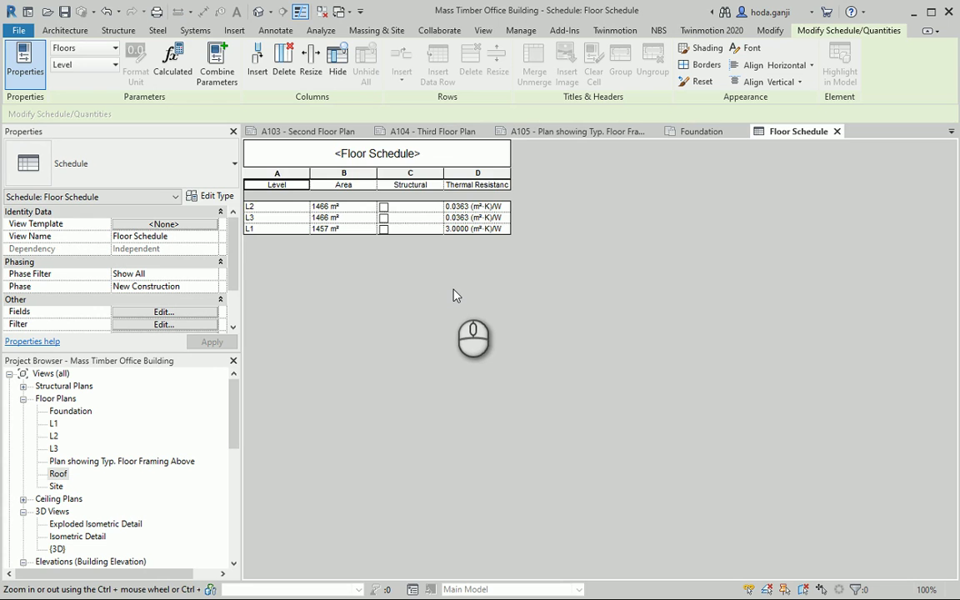
ctrl+scroll(454, 294, up, 4)
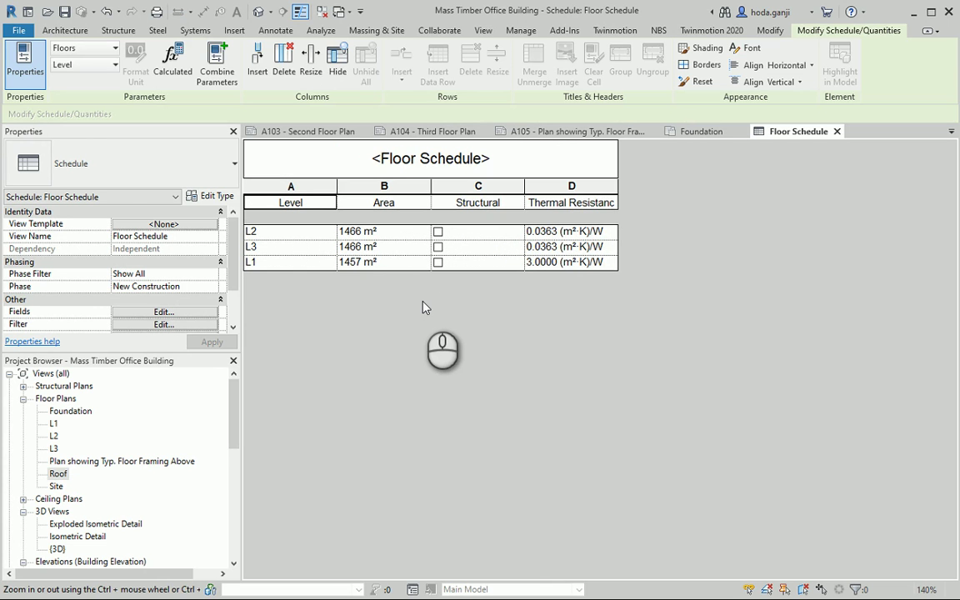
ctrl+scroll(425, 307, down, 2)
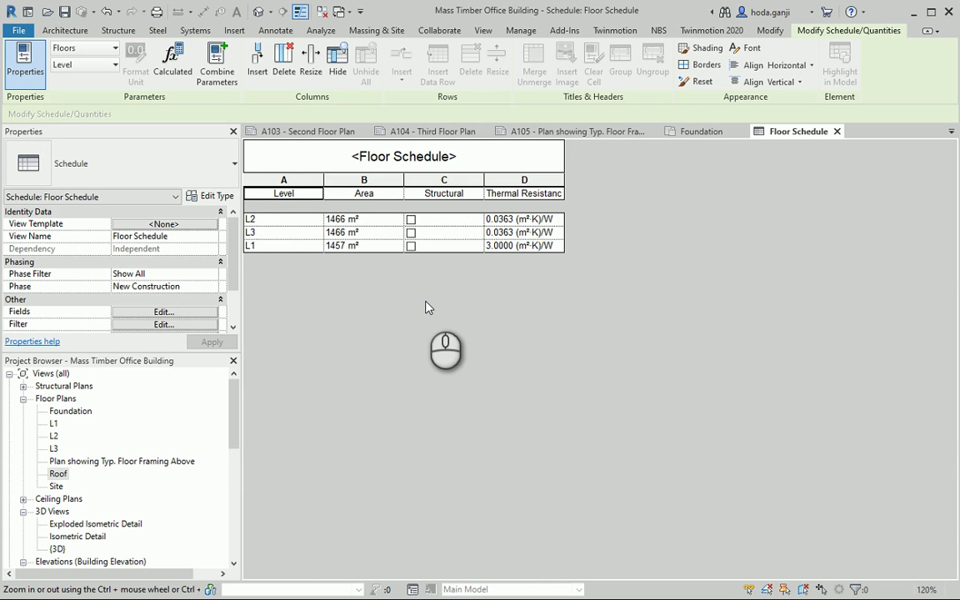
Enable grand totals with title, count, and totals in the floor schedule's sorting and grouping settings
click(161, 314)
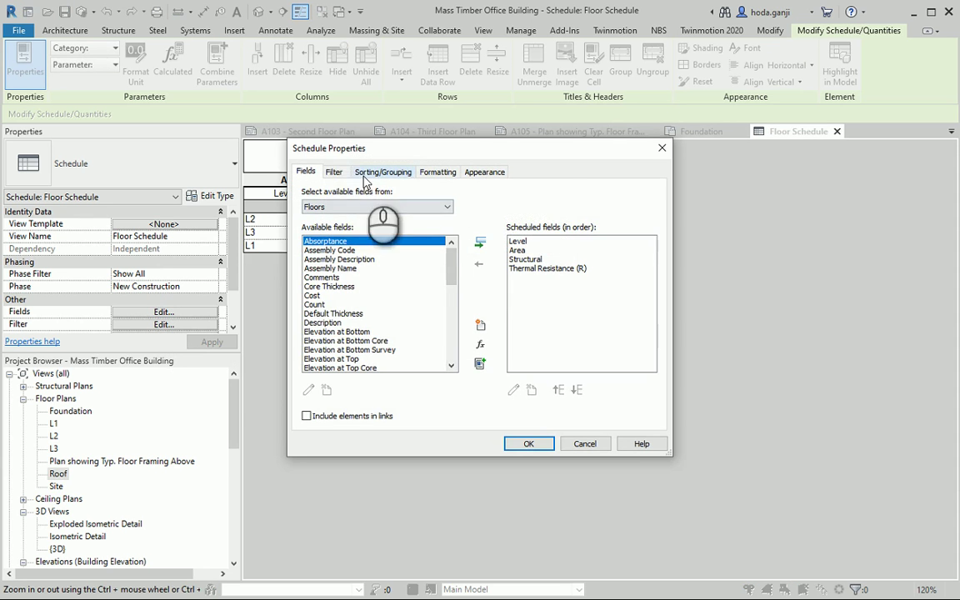
click(335, 172)
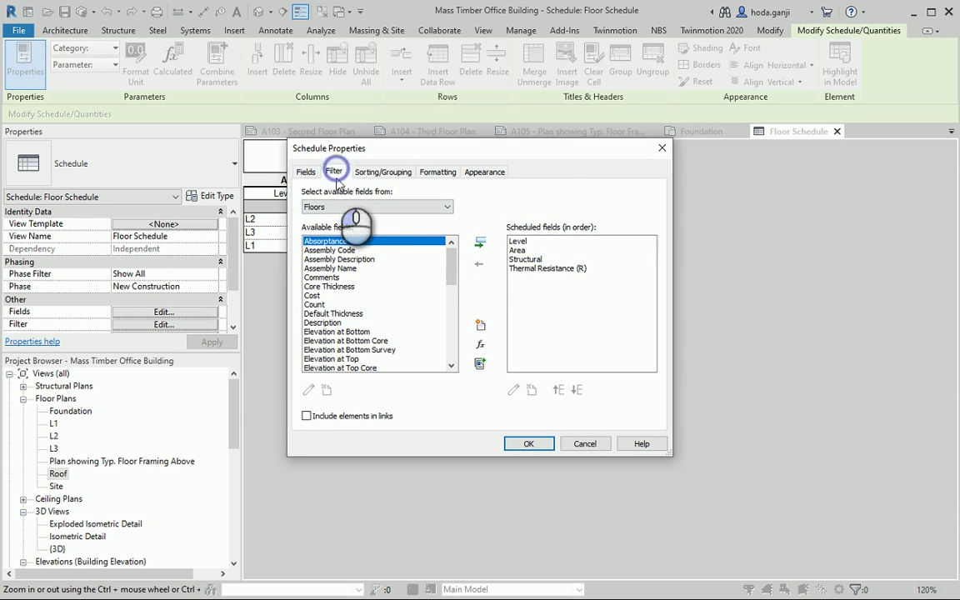
click(383, 176)
click(307, 363)
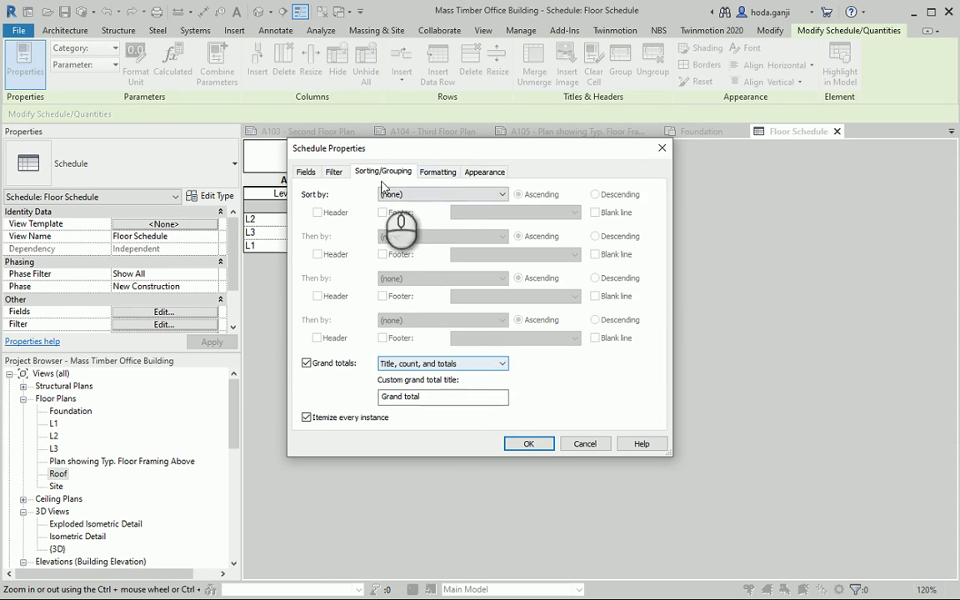
Format the floor schedule's Area field to calculate totals and apply the schedule properties
click(428, 177)
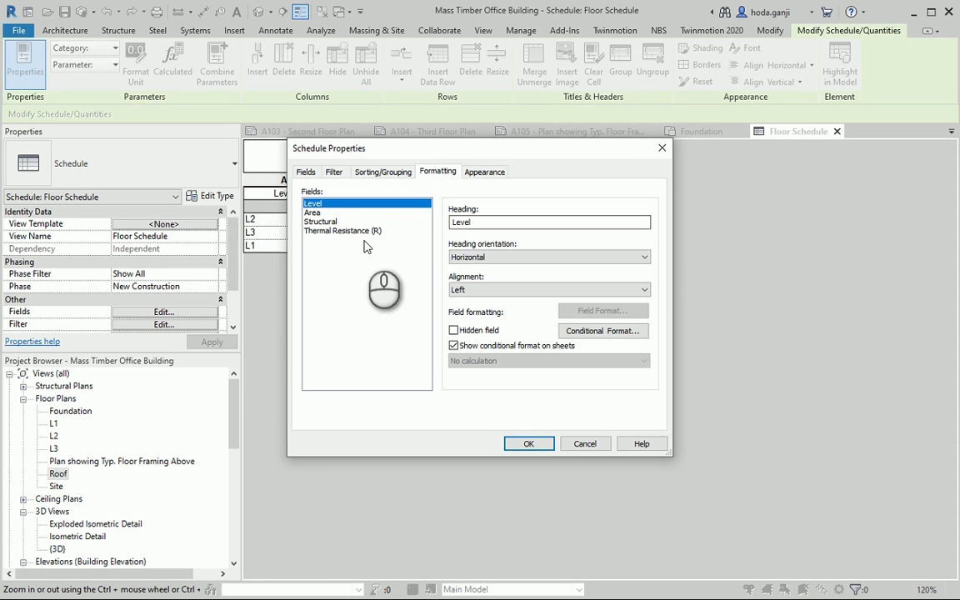
click(314, 214)
click(538, 360)
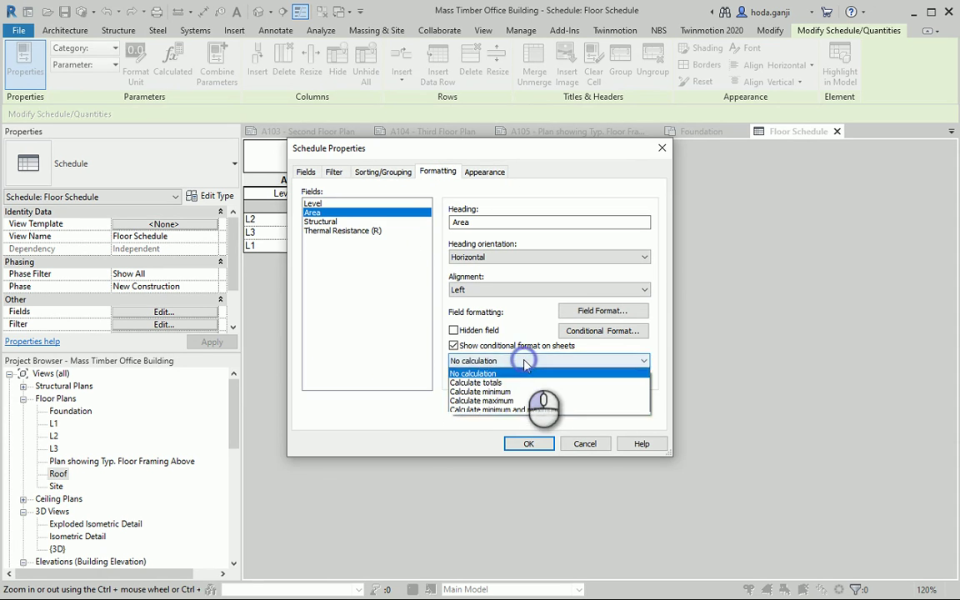
click(481, 377)
click(523, 443)
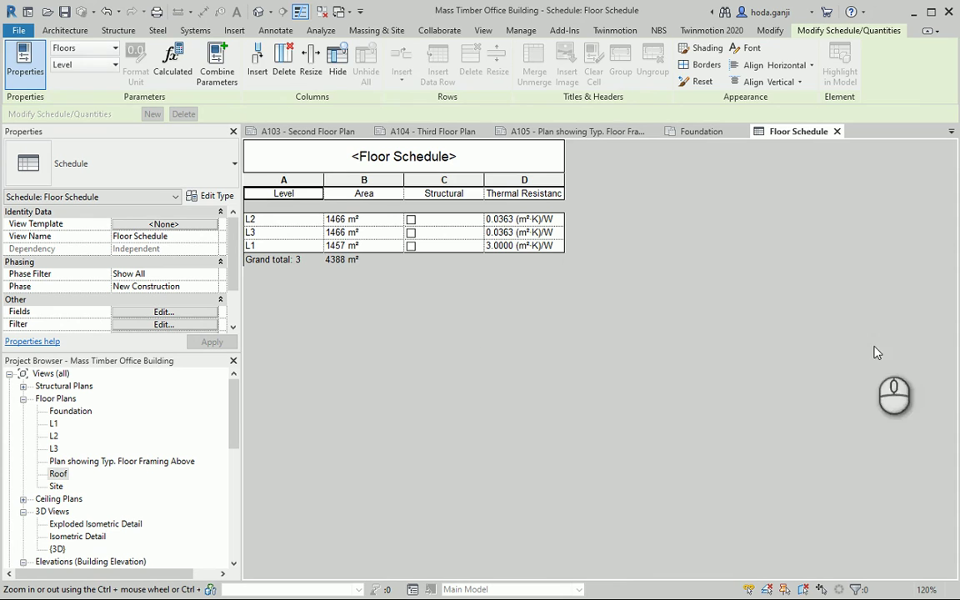
Create a new building component schedule for the Structural Columns category in the New Construction phase
click(528, 245)
click(593, 48)
click(593, 67)
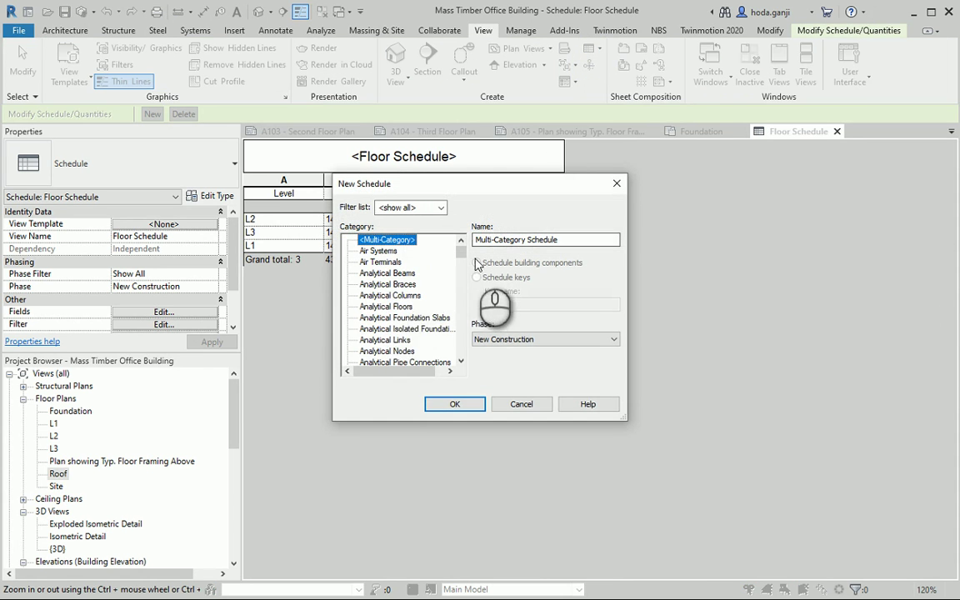
click(386, 297)
key(s)
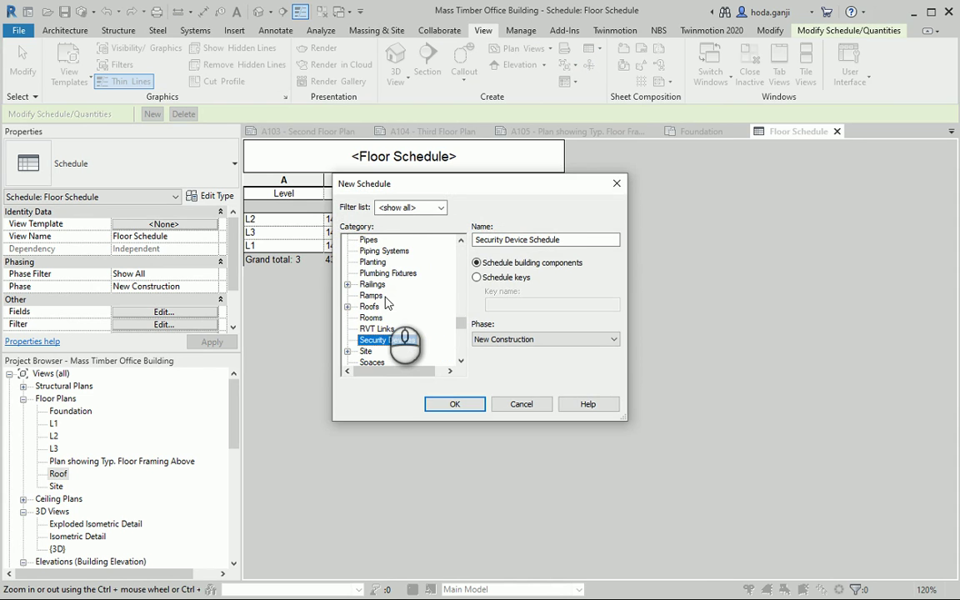
scroll(386, 304, down, 4)
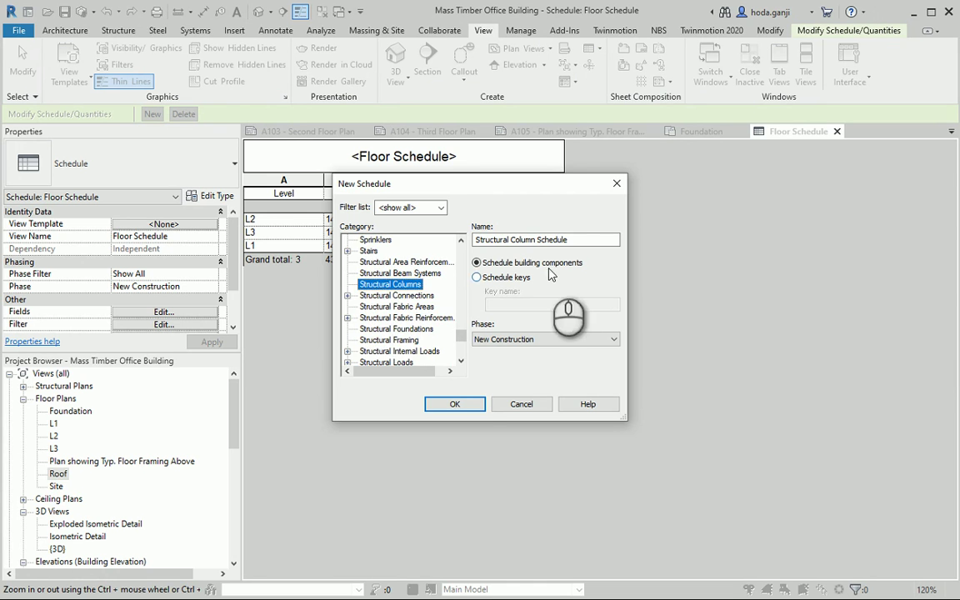
click(455, 403)
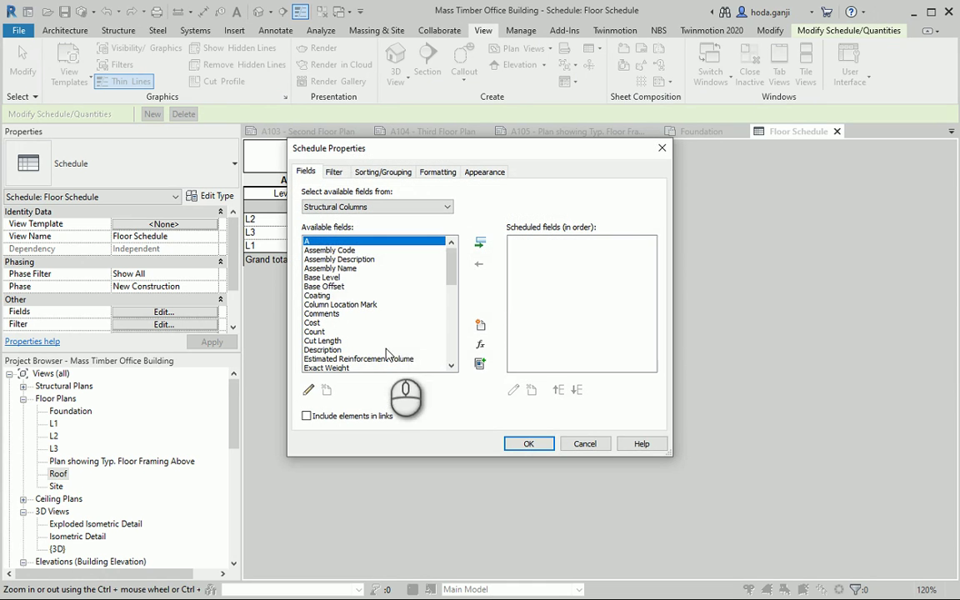
Add the Assembly Code and Volume fields to the structural column schedule
click(350, 250)
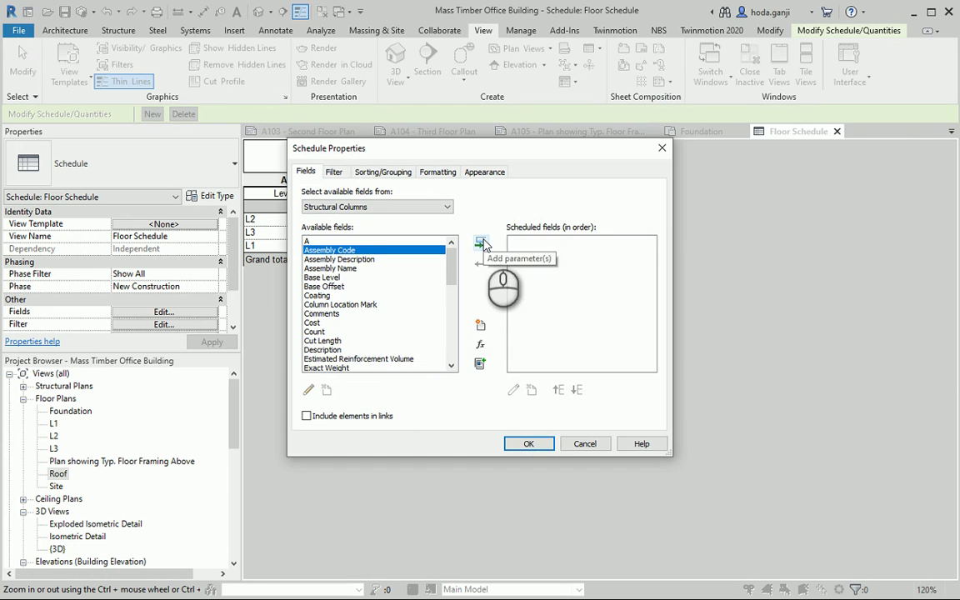
click(481, 243)
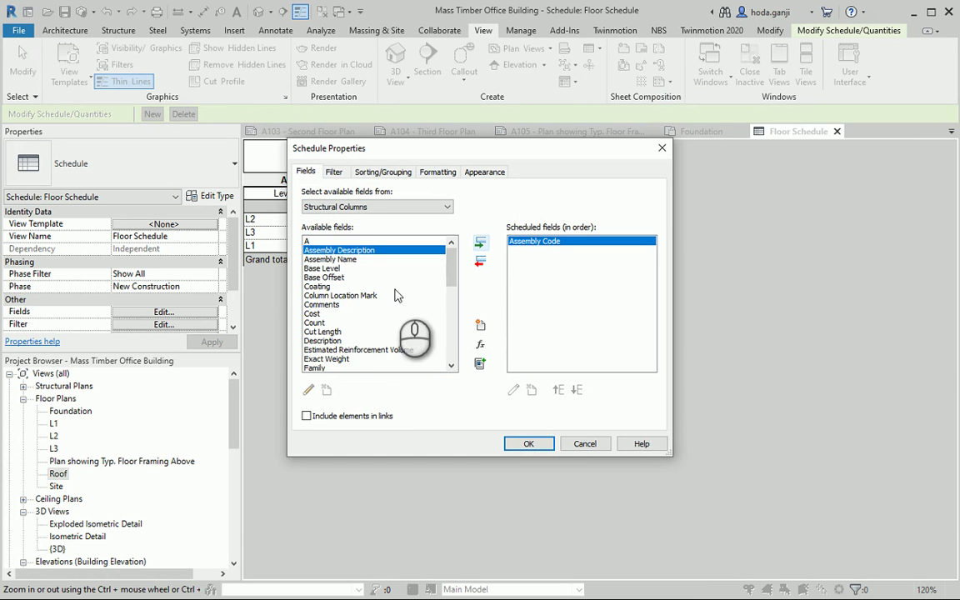
scroll(358, 258, down, 8)
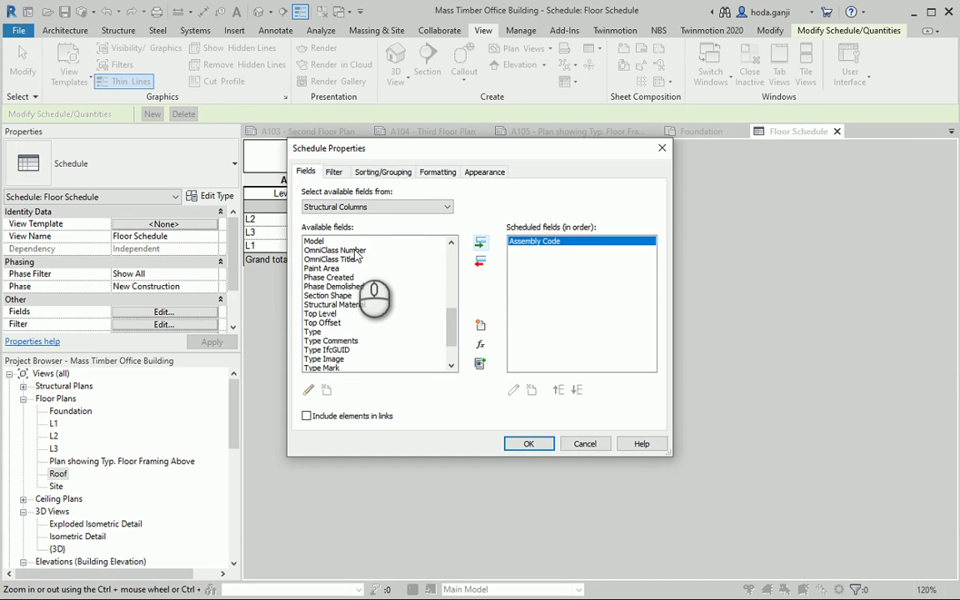
click(354, 251)
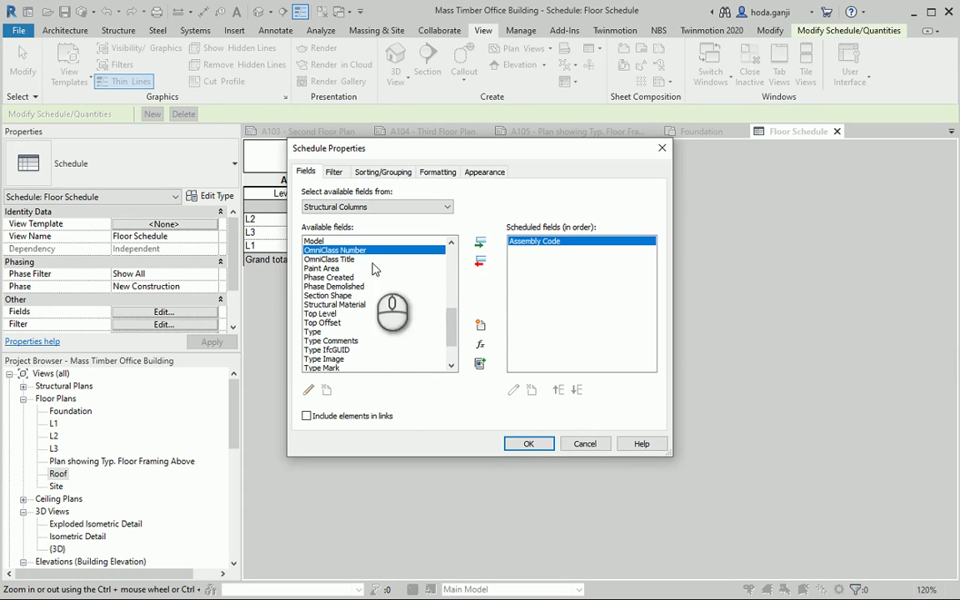
drag(449, 325, 448, 348)
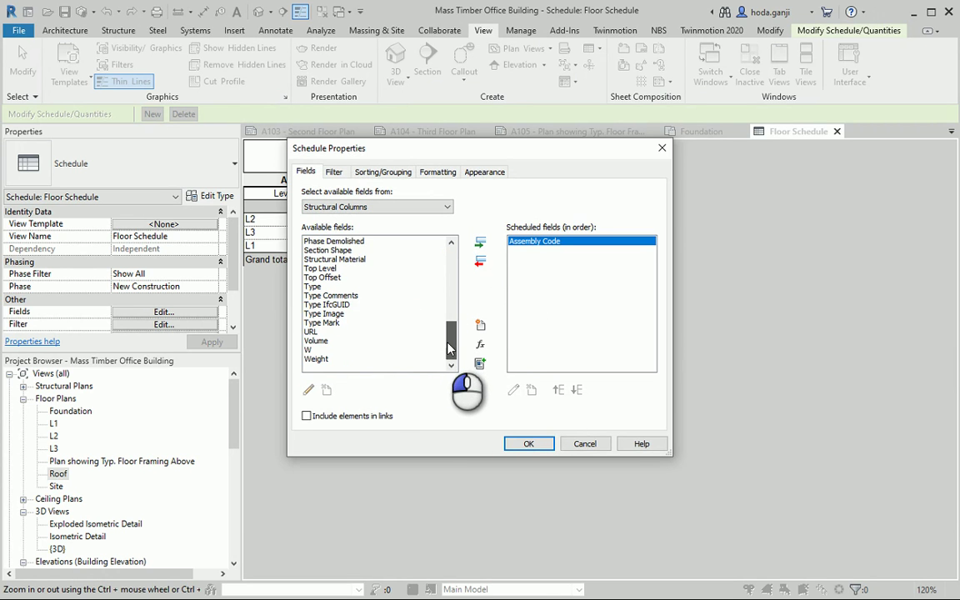
click(358, 341)
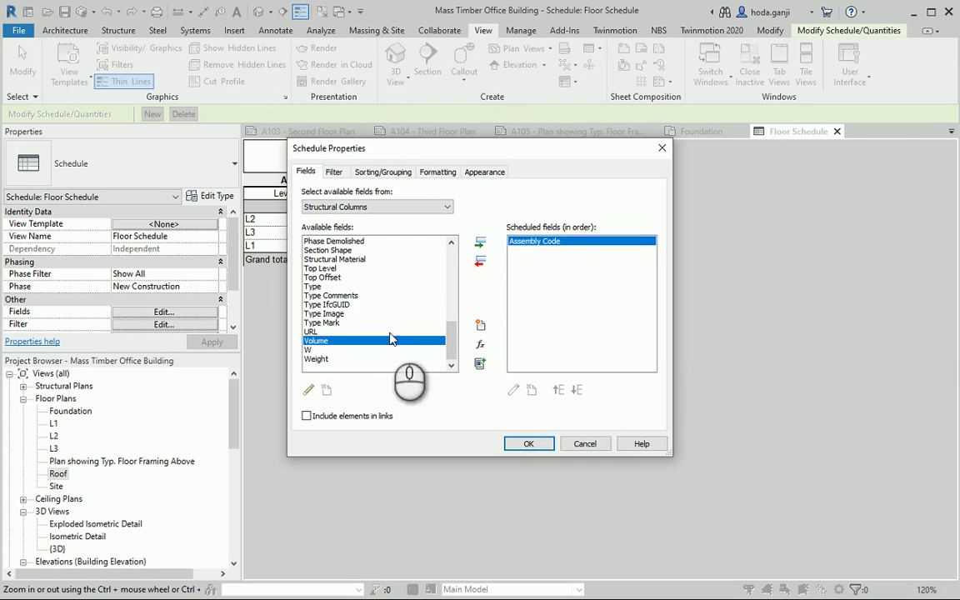
click(481, 245)
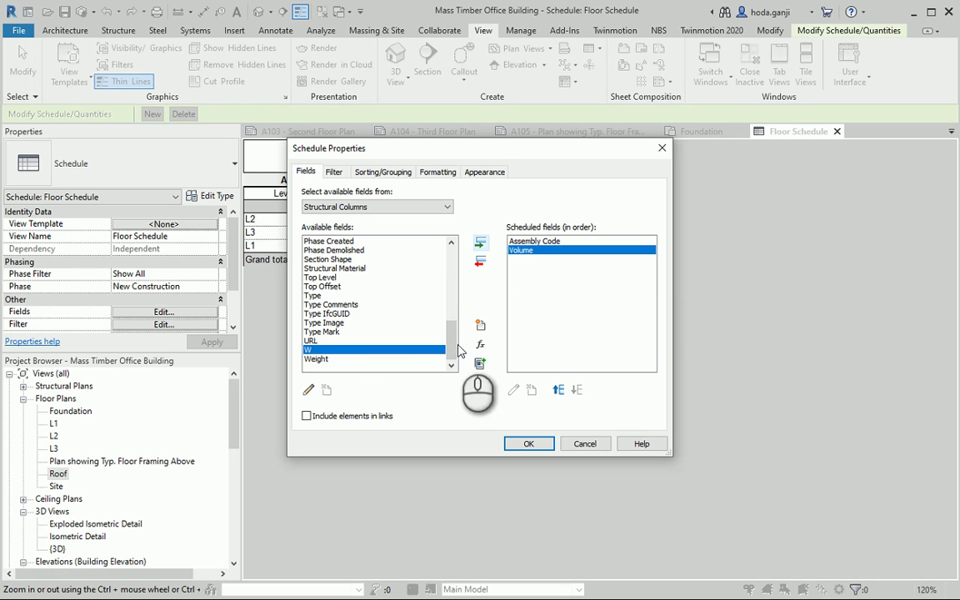
Add the Base Level and Count fields to the structural column schedule
drag(452, 349, 451, 279)
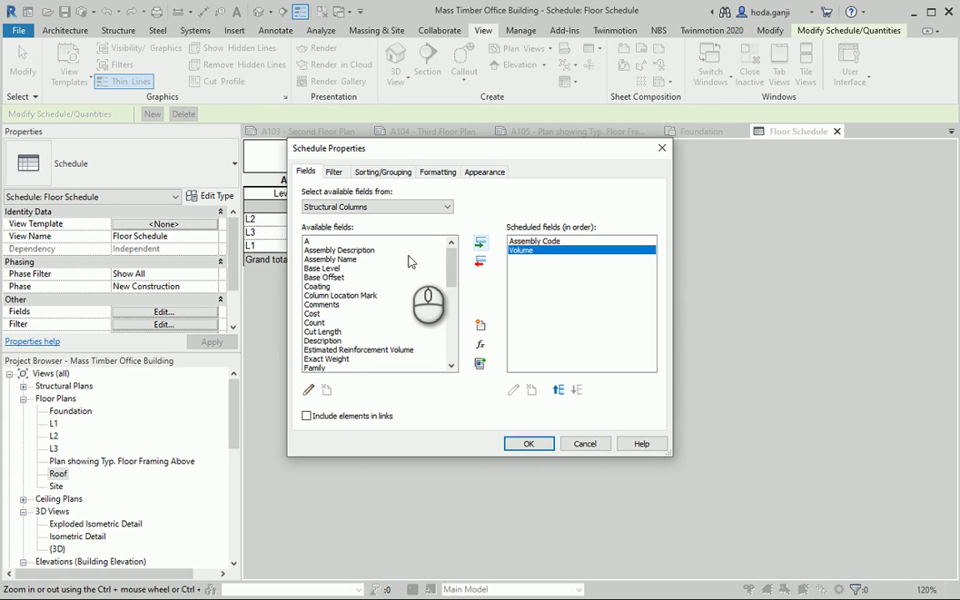
click(325, 268)
click(480, 242)
drag(449, 273, 448, 297)
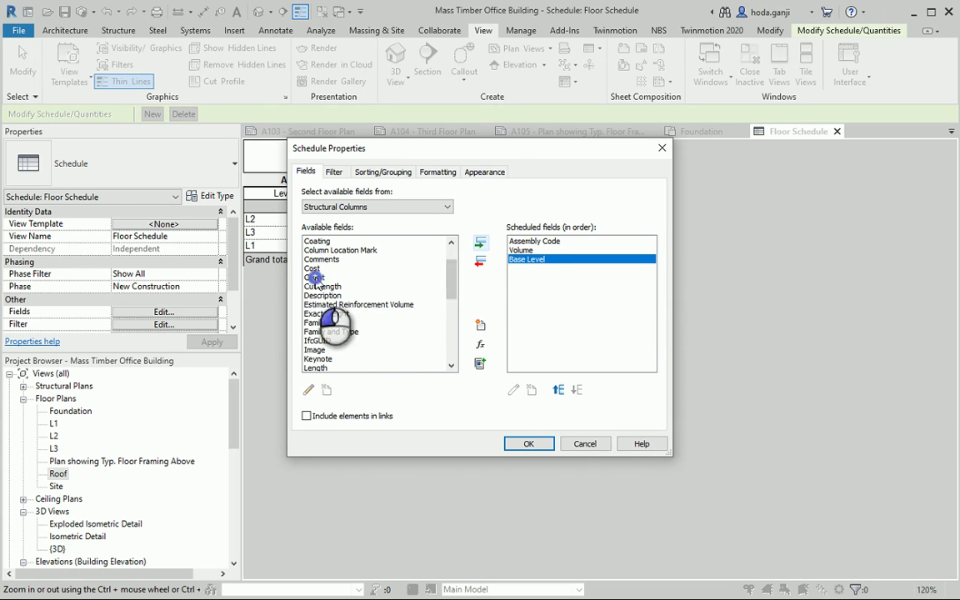
click(315, 276)
click(480, 243)
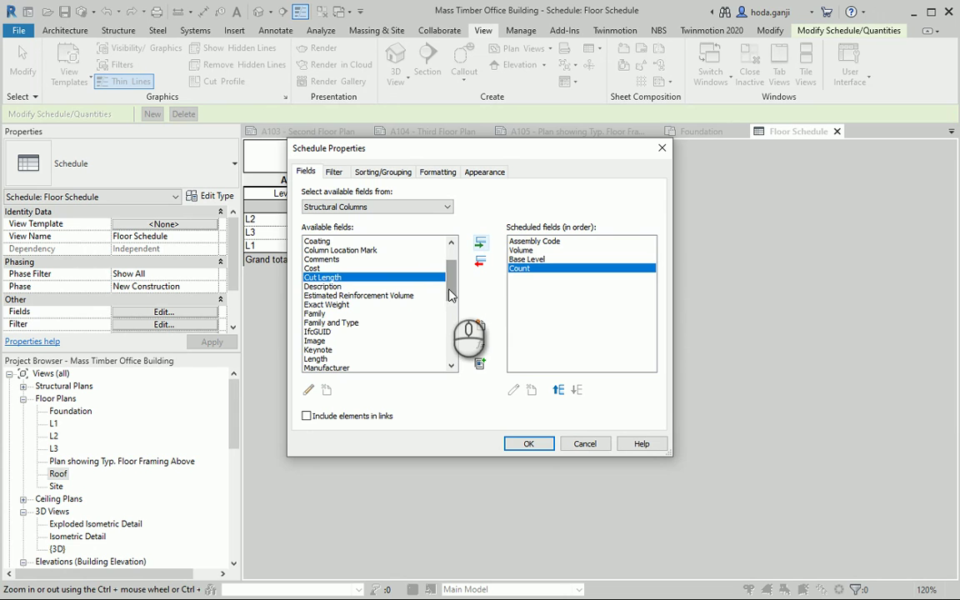
Add the Structural Material field to the structural column schedule
drag(449, 294, 448, 354)
click(358, 272)
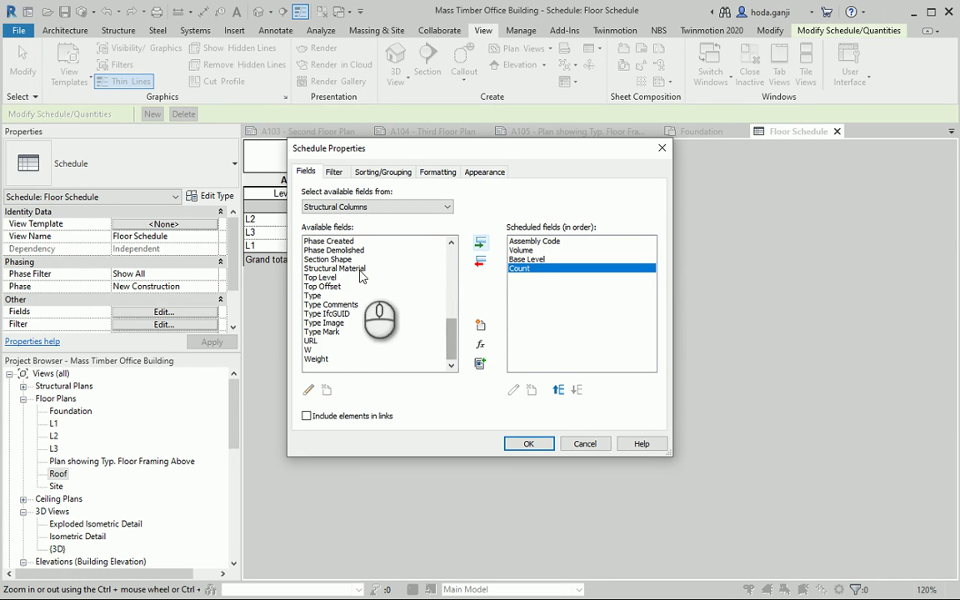
click(480, 242)
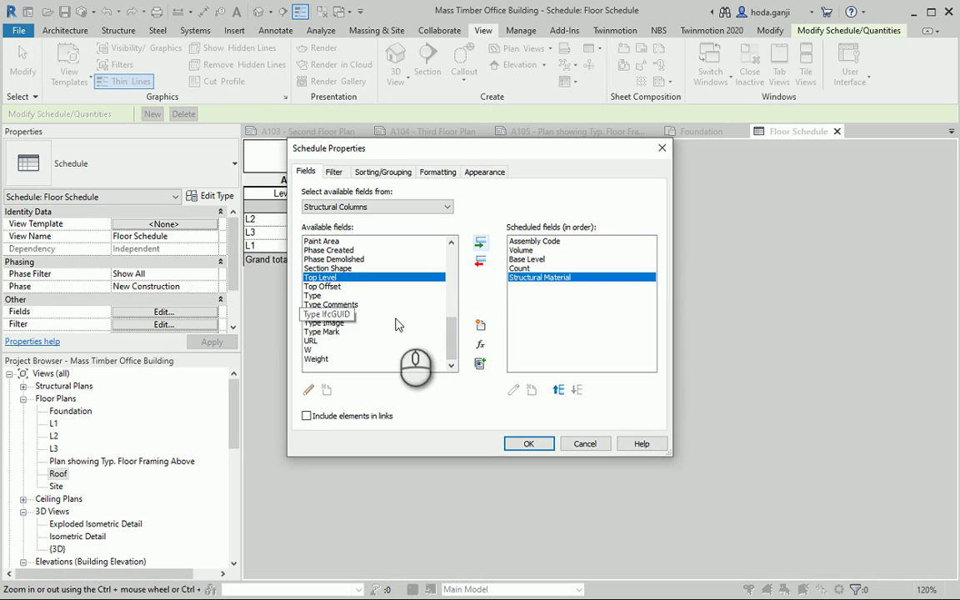
scroll(397, 326, up, 2)
scroll(398, 333, up, 1)
scroll(405, 350, down, 3)
Move Count to the first position and Base Level to the second in the column schedule's field order
click(533, 268)
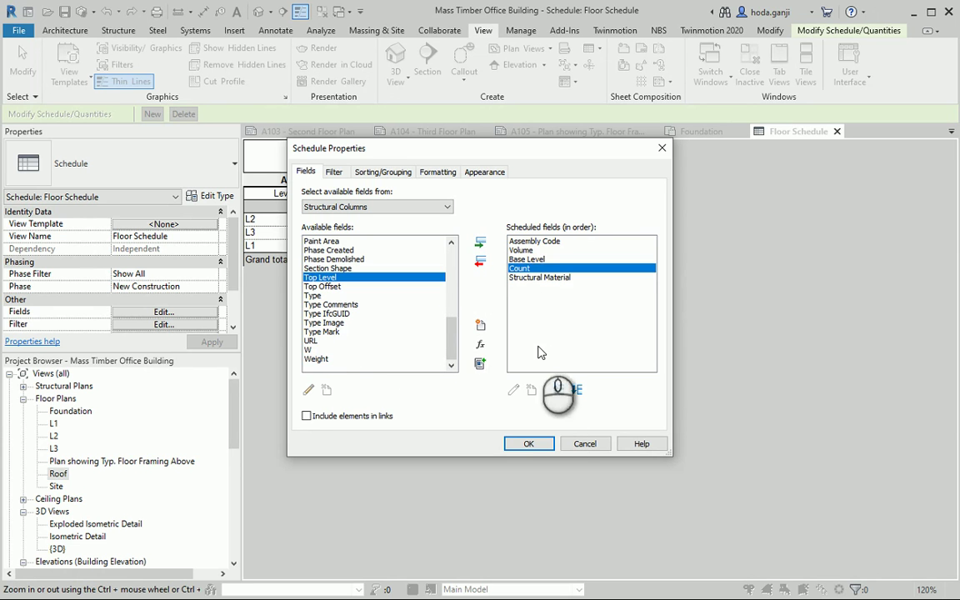
click(559, 390)
click(558, 390)
click(558, 390)
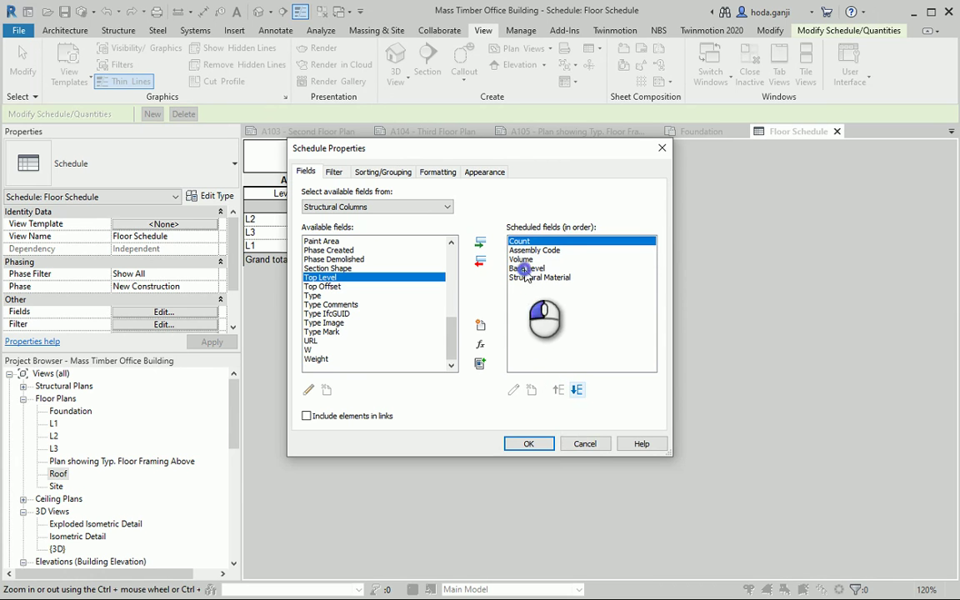
click(524, 271)
click(559, 390)
click(558, 389)
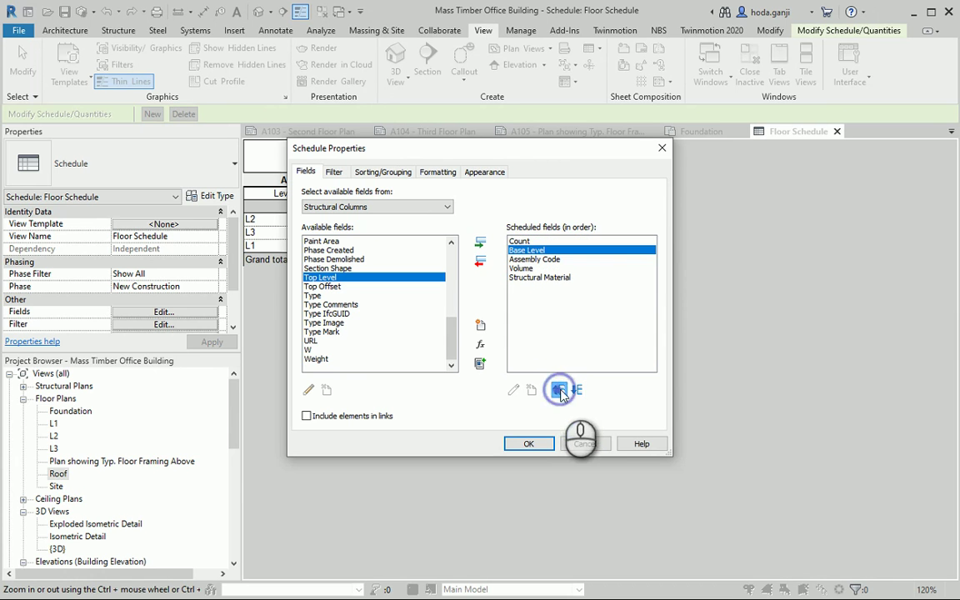
Move Assembly Code below Volume in the field order and generate the structural column schedule
click(534, 259)
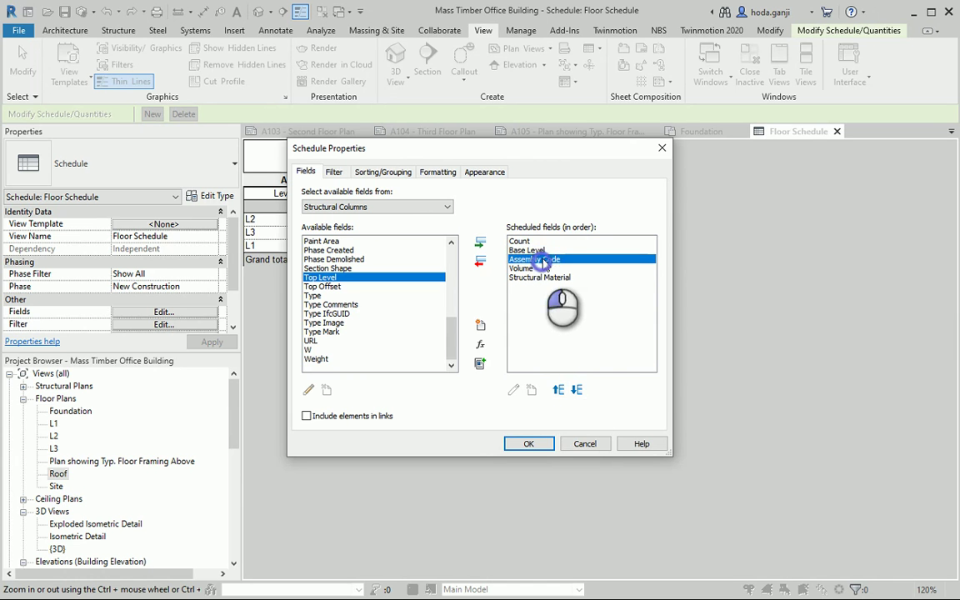
click(579, 390)
click(528, 443)
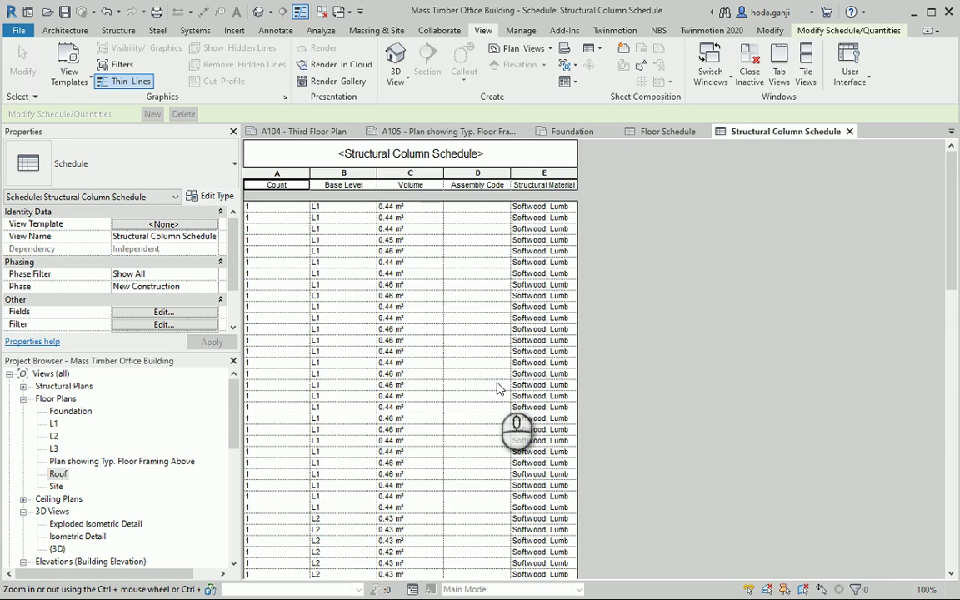
scroll(496, 388, down, 10)
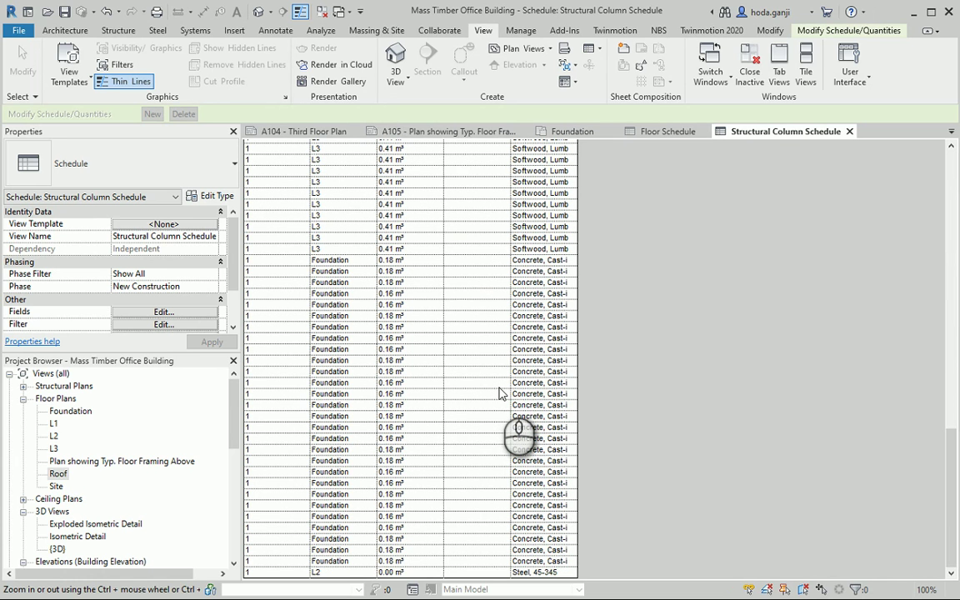
scroll(500, 393, up, 10)
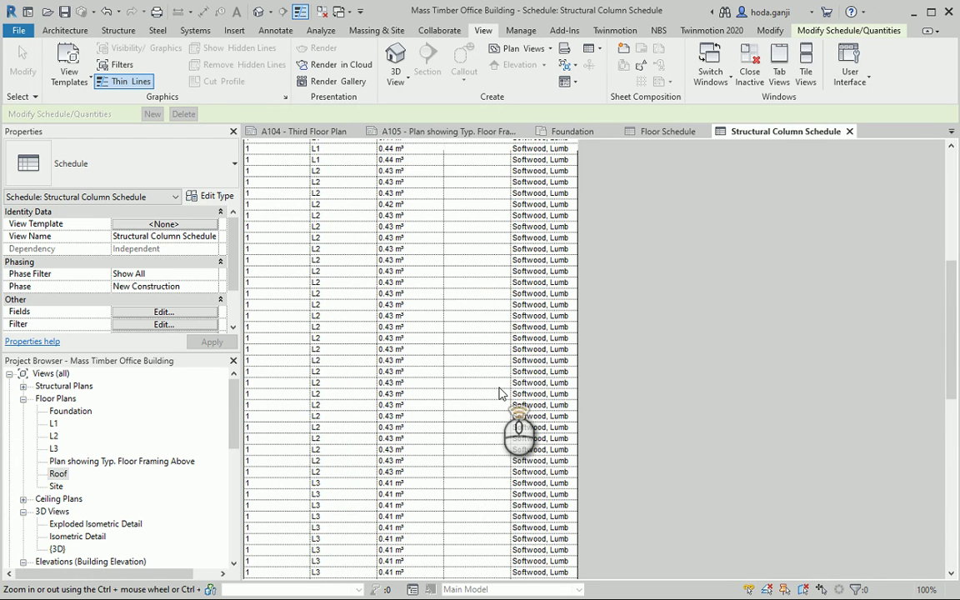
scroll(500, 393, down, 3)
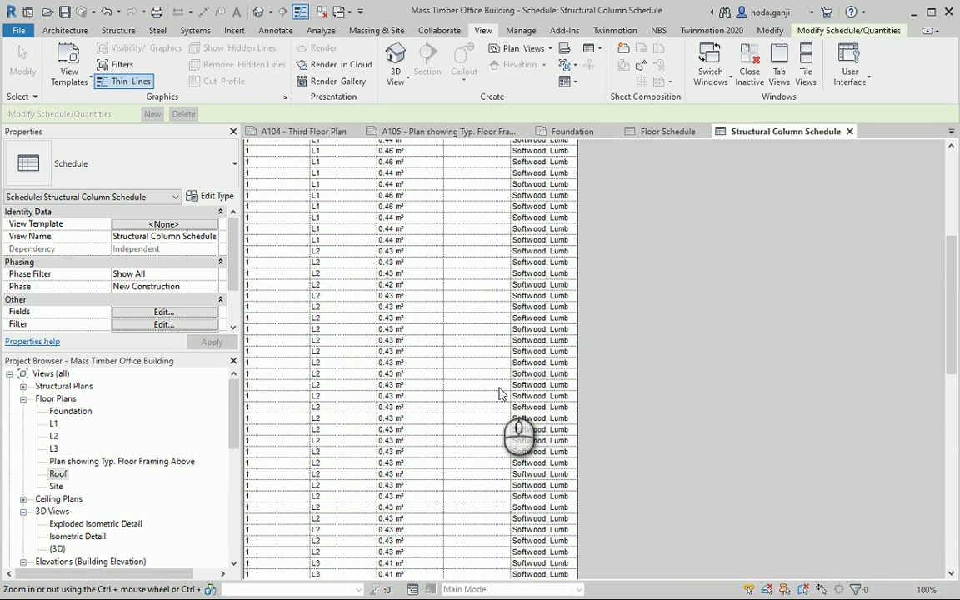
scroll(500, 393, down, 10)
scroll(497, 390, up, 15)
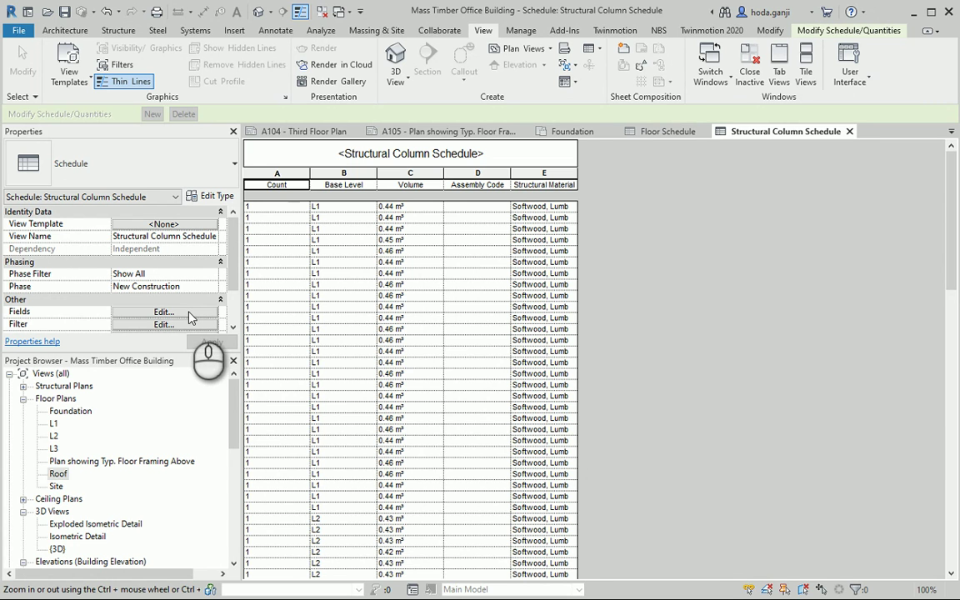
Enable grand totals showing title, count, and totals for the structural column schedule
click(163, 312)
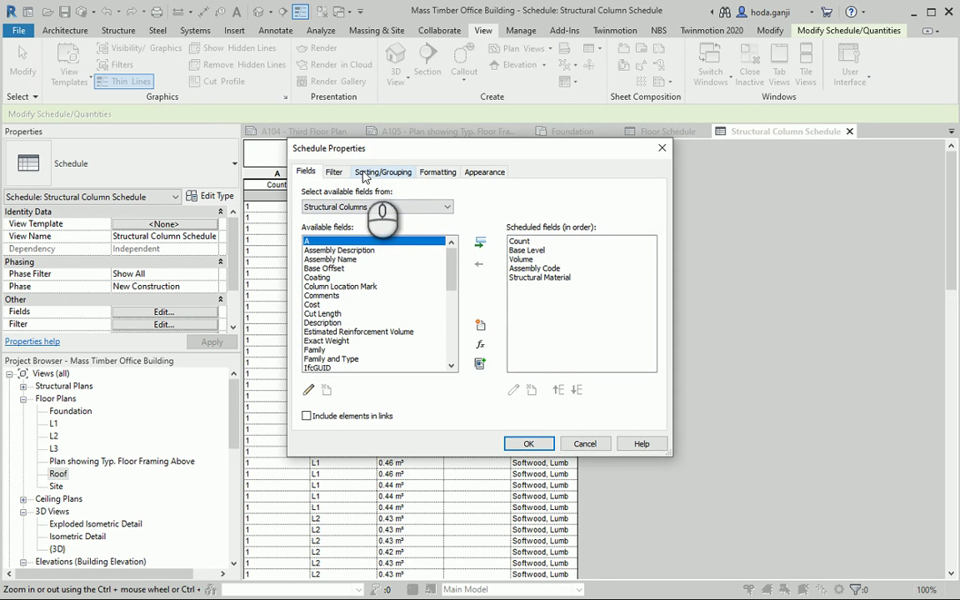
click(376, 173)
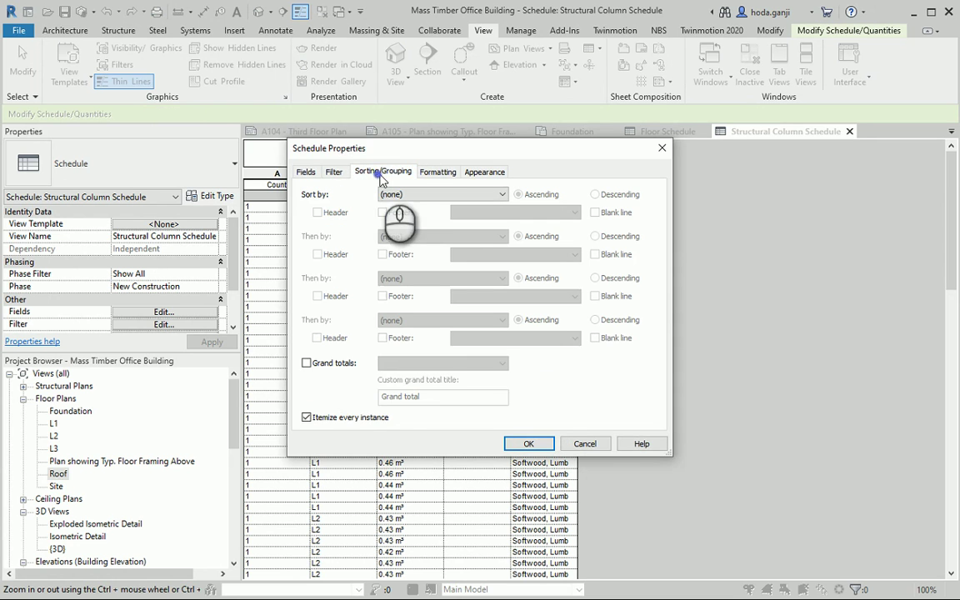
click(307, 363)
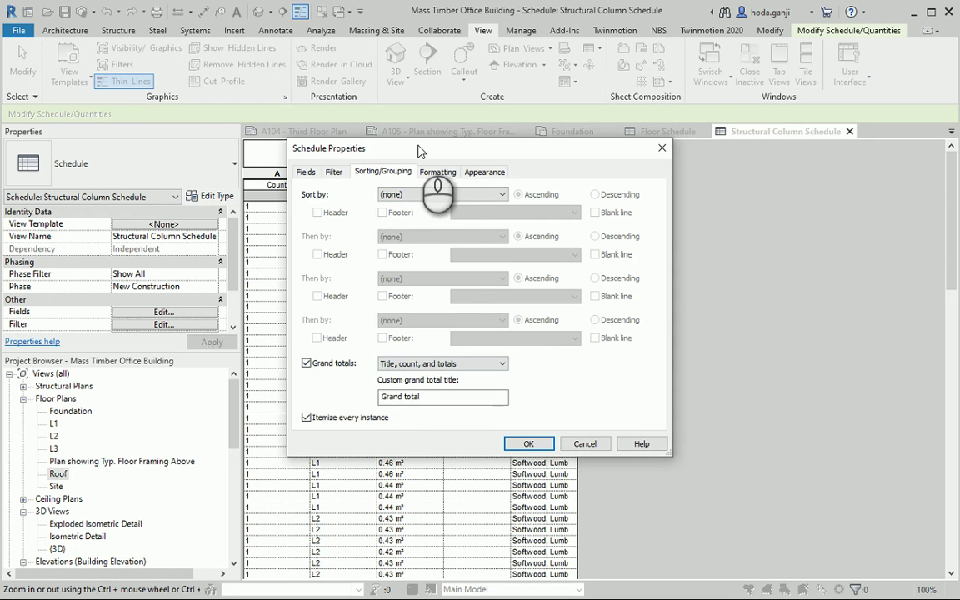
Set the column schedule's Volume field to calculate totals and apply the schedule properties
click(438, 172)
click(318, 222)
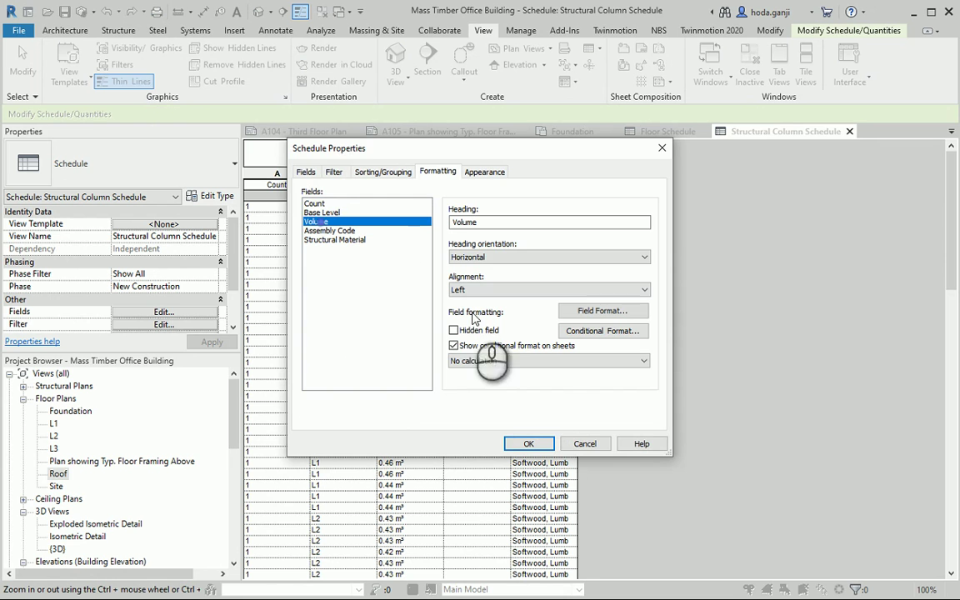
click(554, 361)
click(553, 382)
click(543, 442)
scroll(554, 398, down, 15)
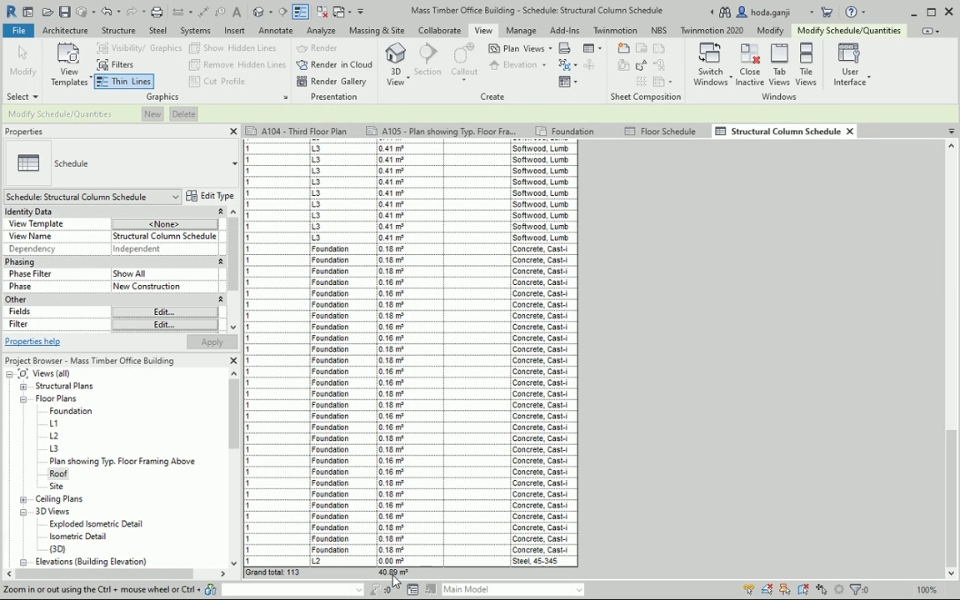
scroll(395, 580, up, 10)
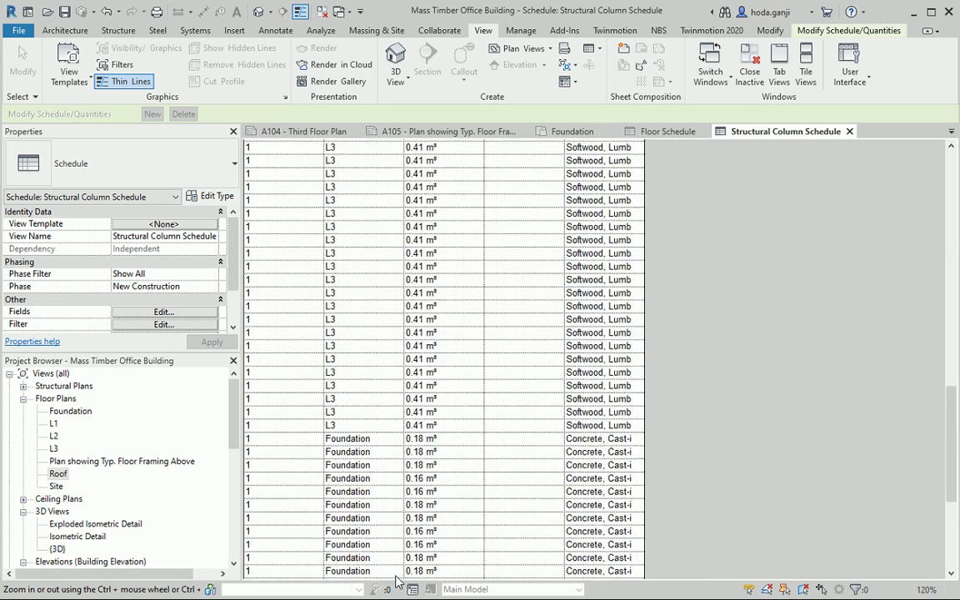
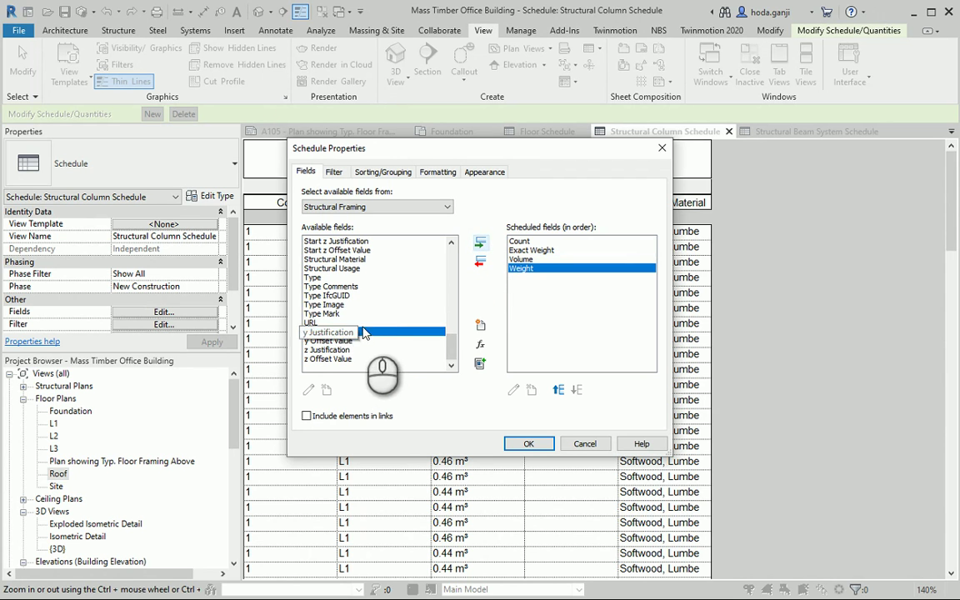
Add the Type and Type Mark fields to the new structural framing schedule
click(329, 276)
click(480, 241)
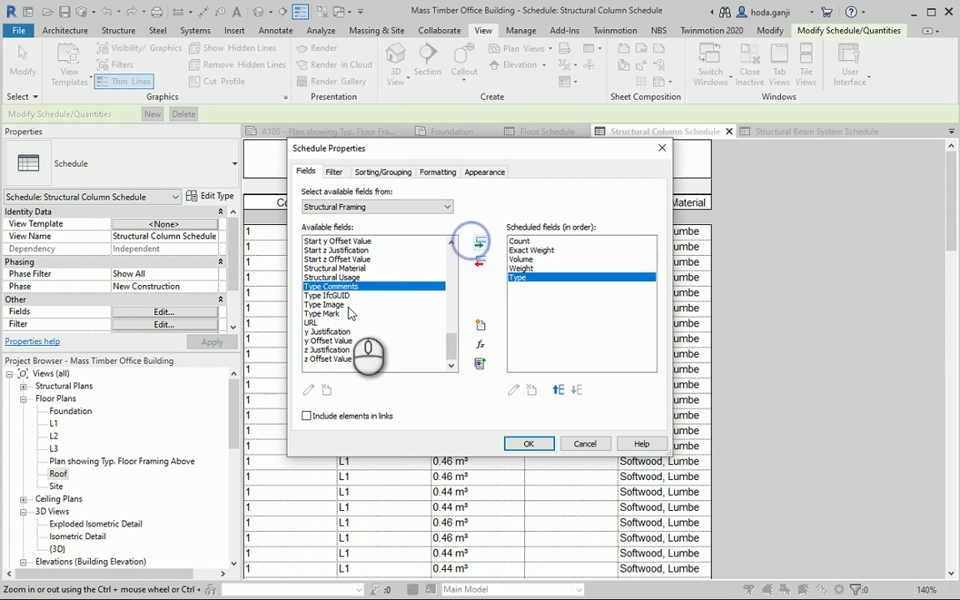
click(350, 312)
click(480, 242)
Add the Length field to the scheduled fields and generate the structural framing schedule
scroll(392, 330, up, 3)
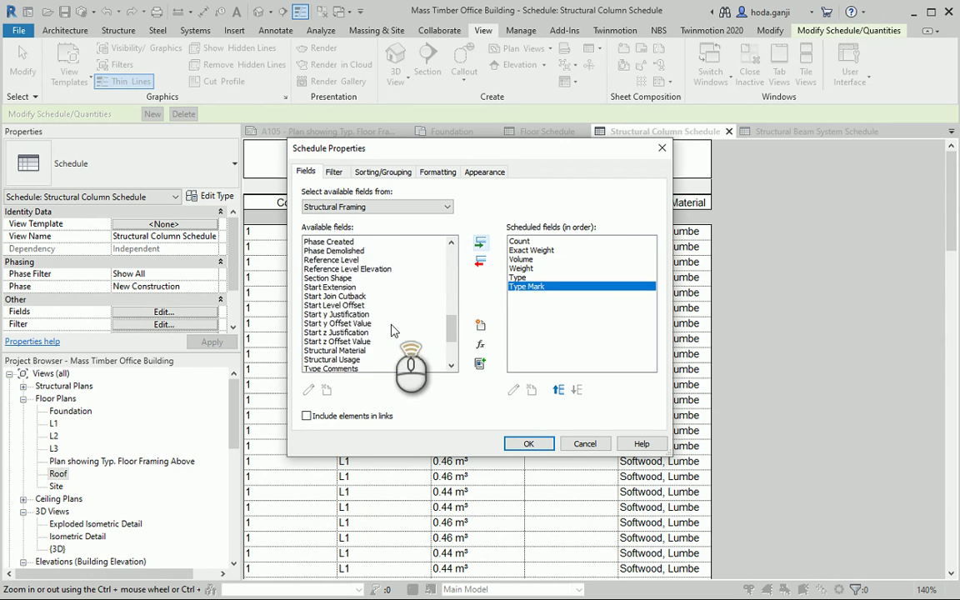
scroll(392, 329, up, 3)
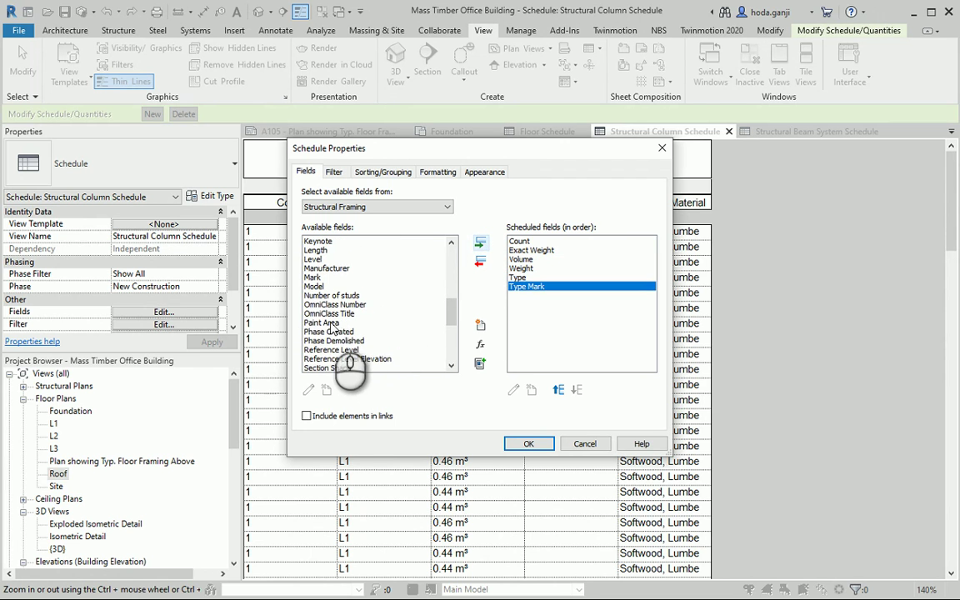
scroll(406, 293, up, 3)
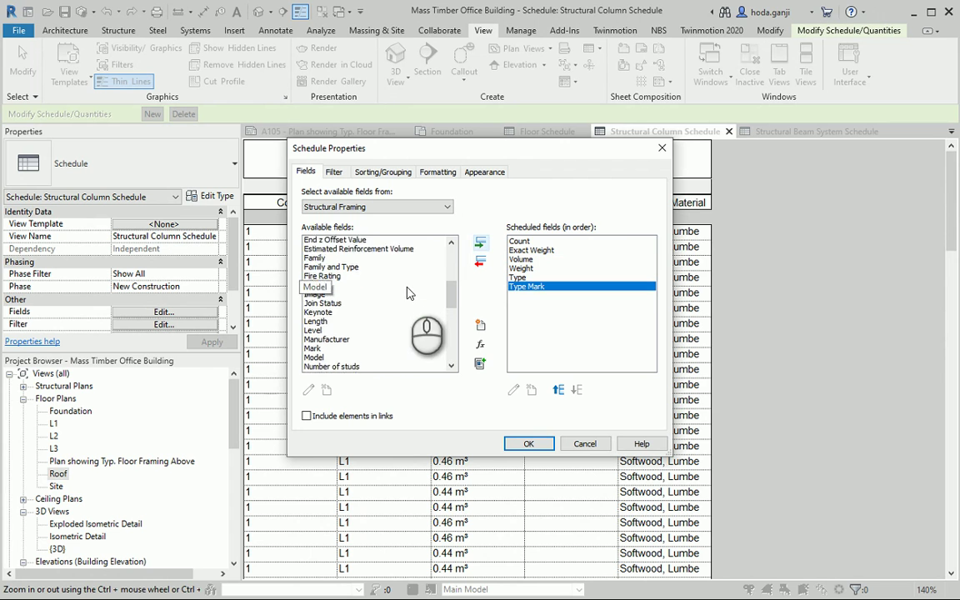
click(317, 322)
click(480, 242)
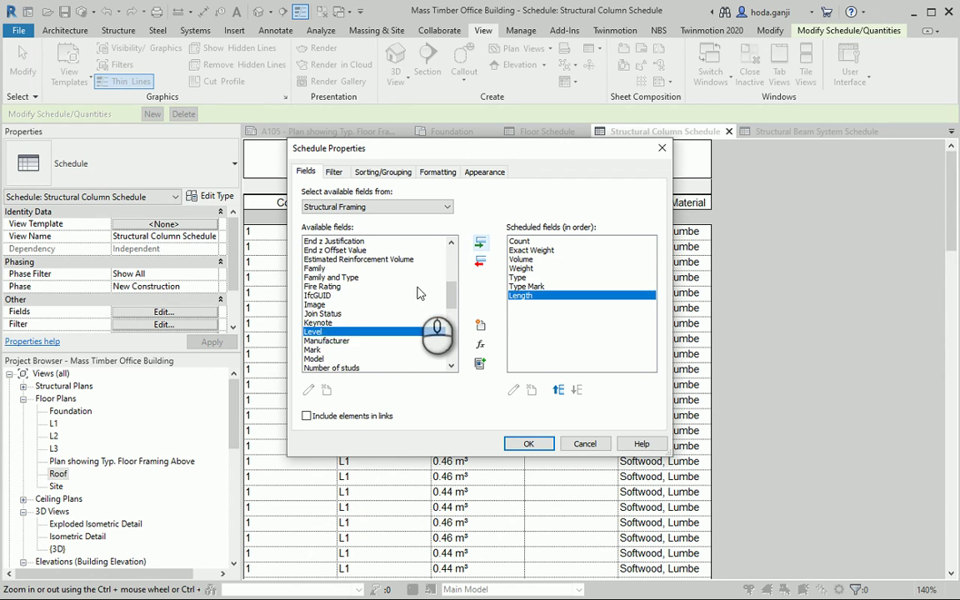
scroll(421, 290, up, 6)
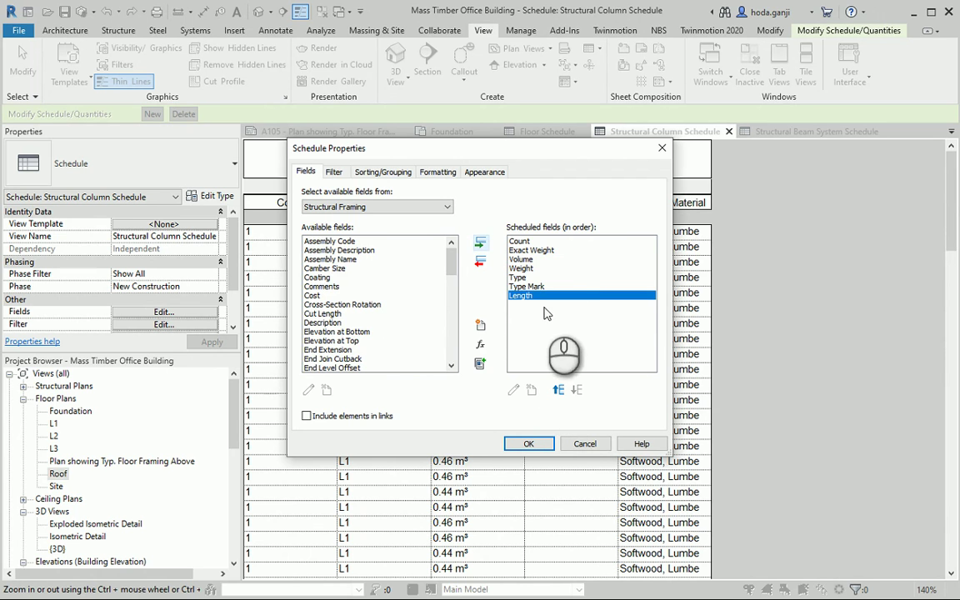
click(535, 444)
Enable grand totals in the structural framing schedule's sorting and grouping settings
scroll(535, 411, down, 10)
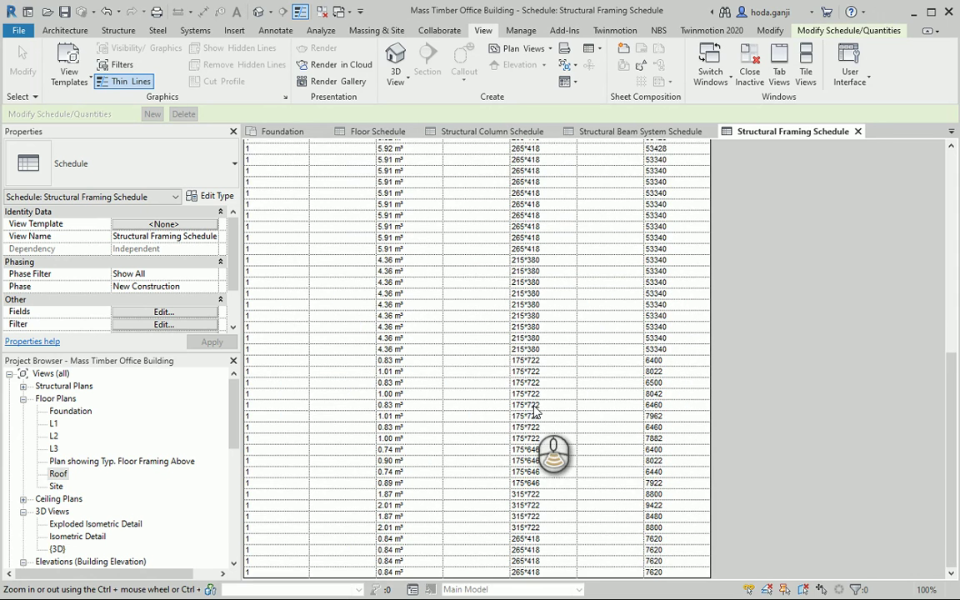
scroll(535, 411, up, 10)
scroll(535, 402, down, 10)
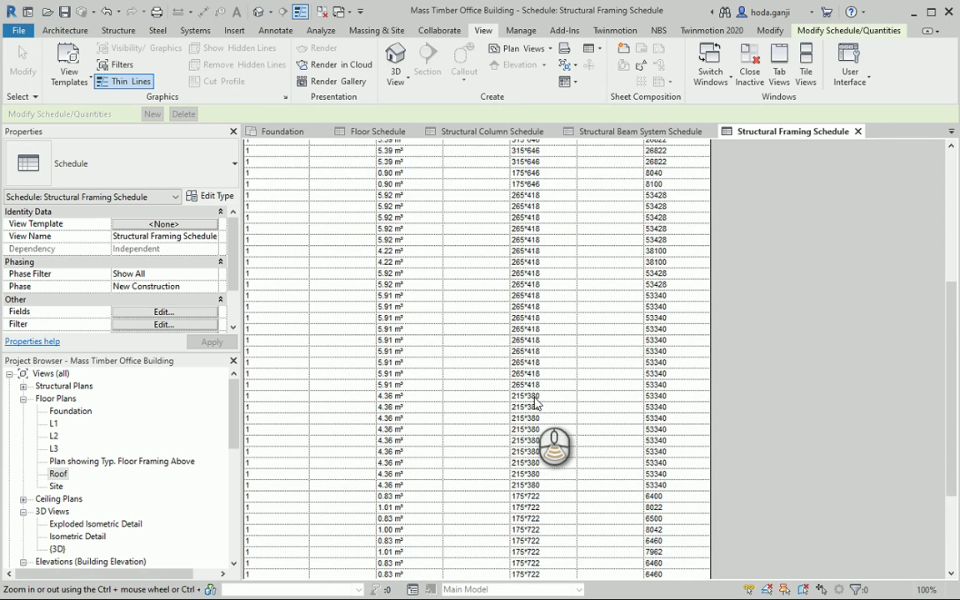
scroll(536, 402, up, 7)
scroll(535, 402, up, 3)
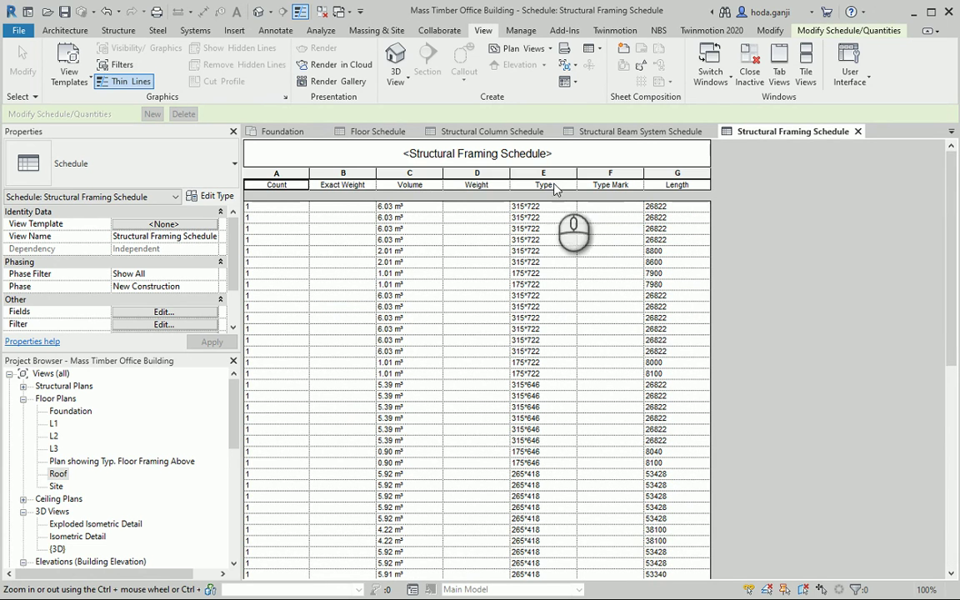
click(164, 314)
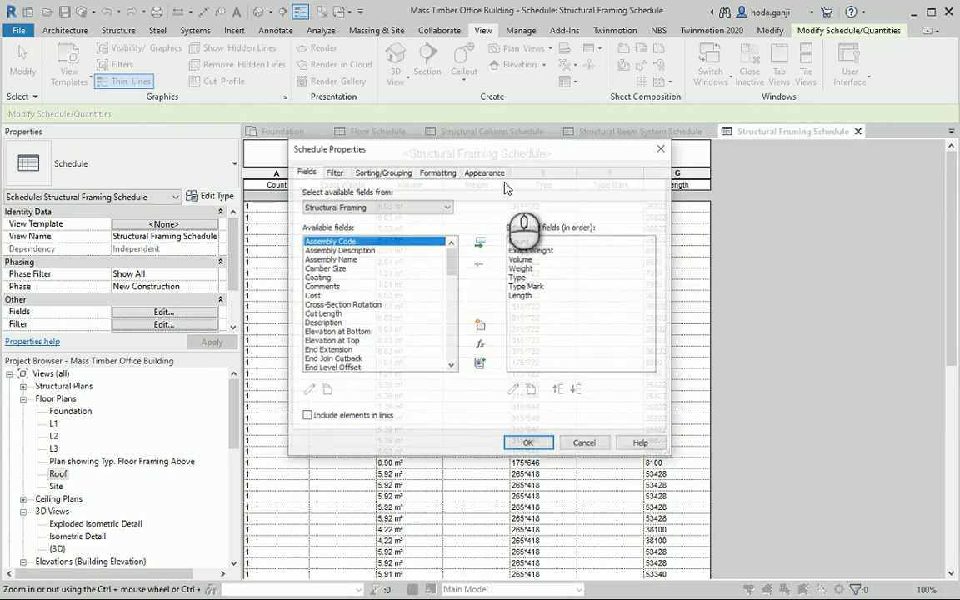
click(333, 171)
click(385, 177)
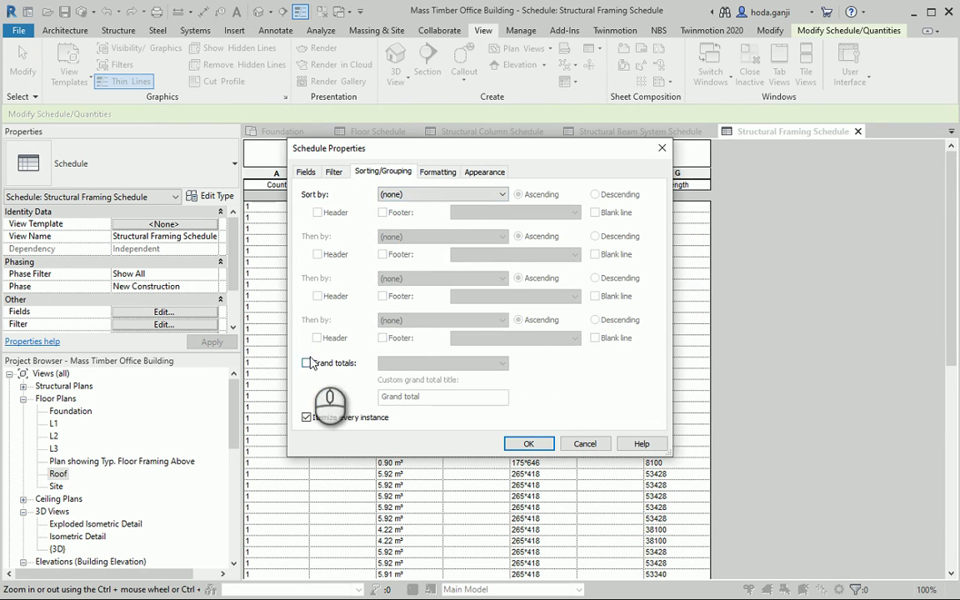
click(308, 362)
click(437, 172)
click(384, 172)
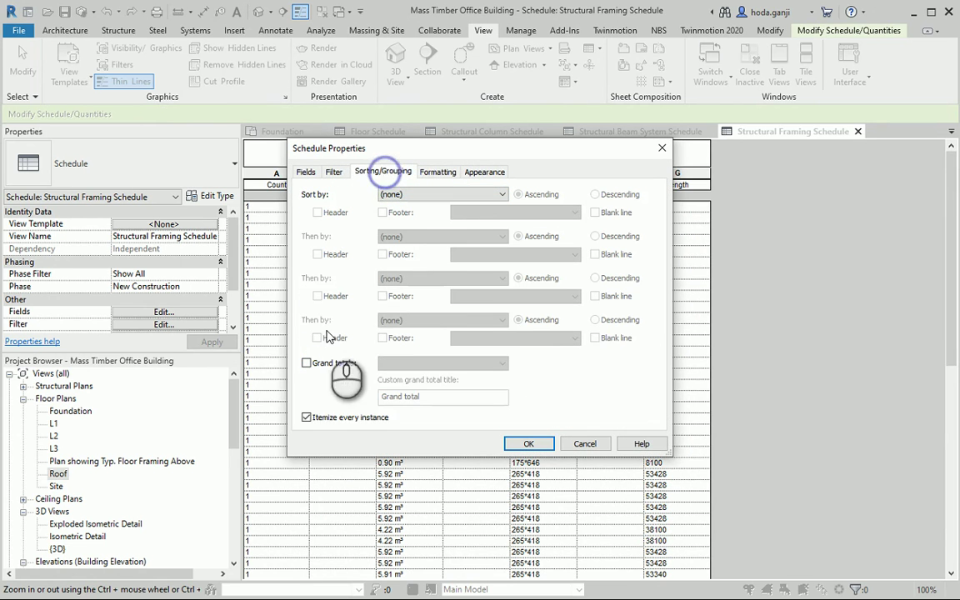
click(307, 363)
Set the framing schedule's Volume field to calculate totals and apply the schedule properties
click(442, 173)
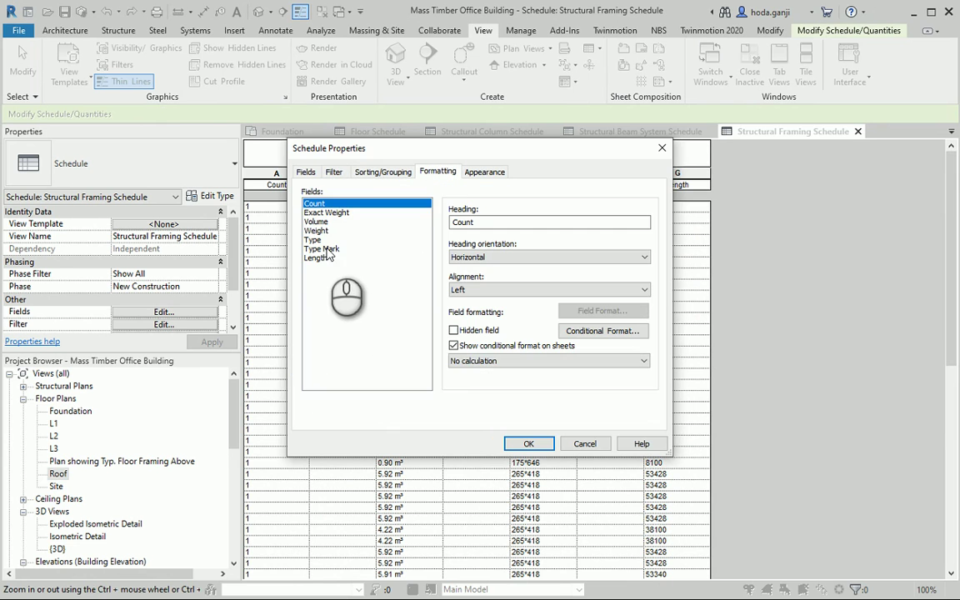
click(317, 222)
click(495, 359)
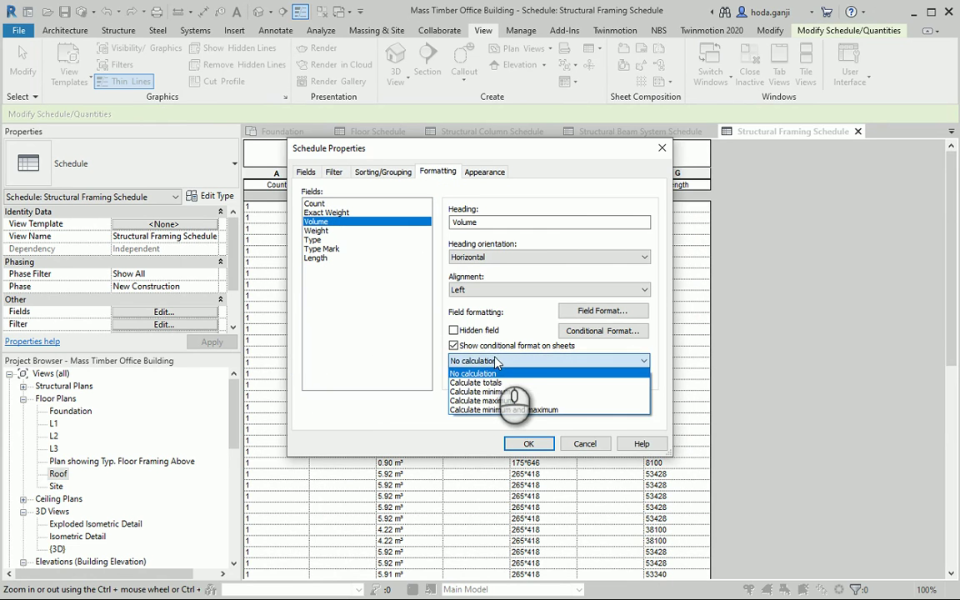
click(483, 382)
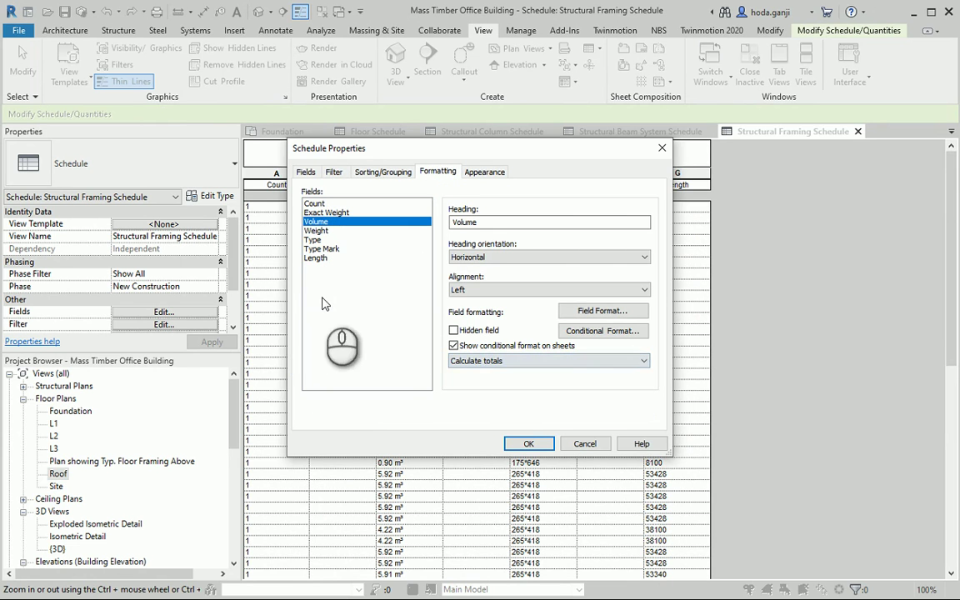
click(514, 439)
scroll(767, 401, down, 10)
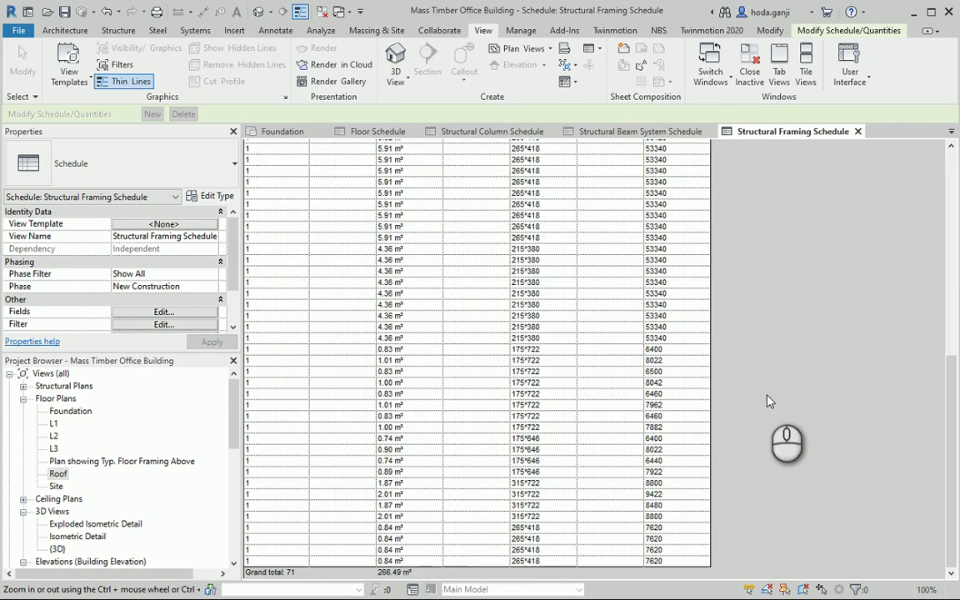
ctrl+scroll(768, 401, up, 3)
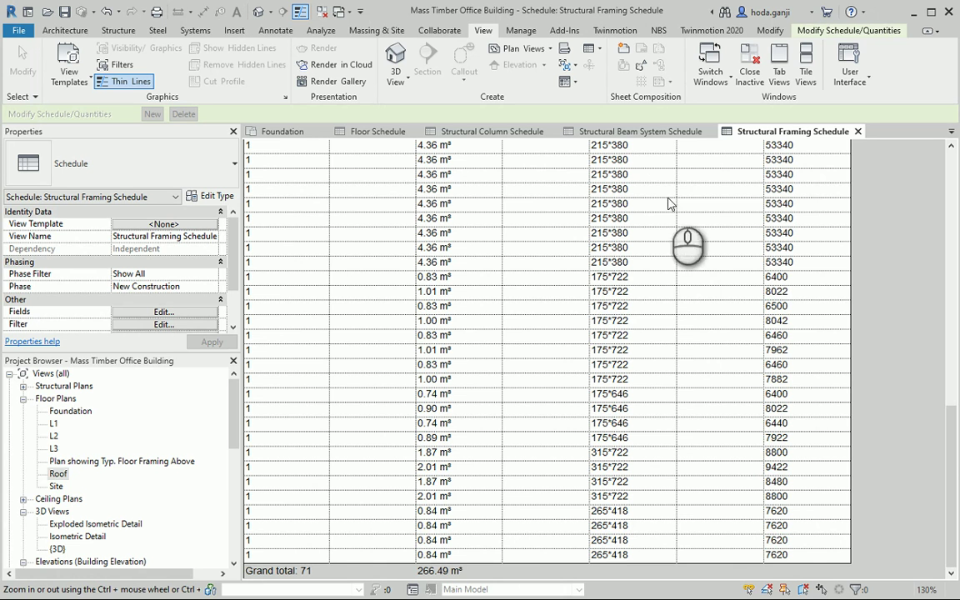
Switch to the structural column schedule and examine its base levels, volumes, materials and grand total row
click(500, 131)
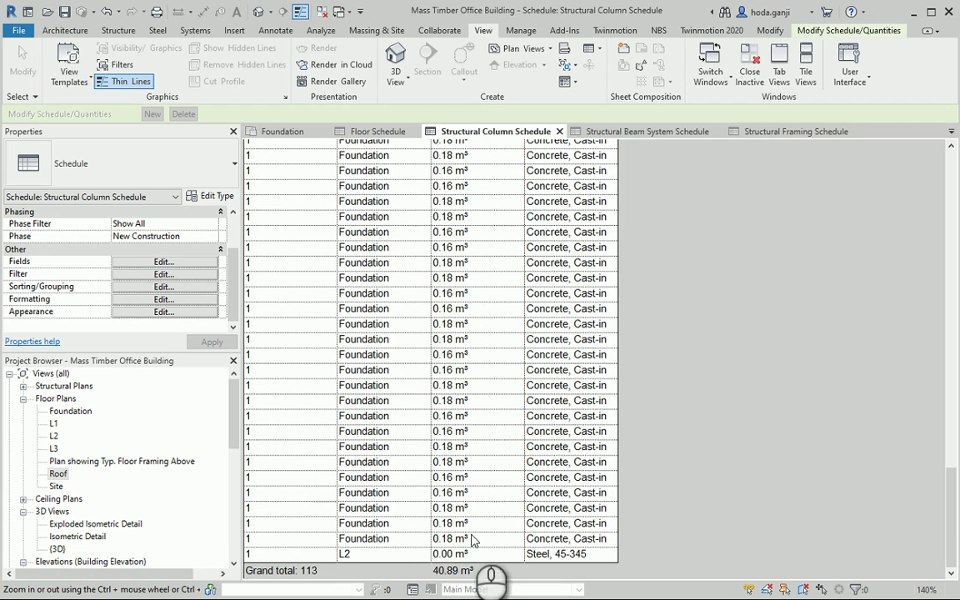
scroll(450, 575, up, 5)
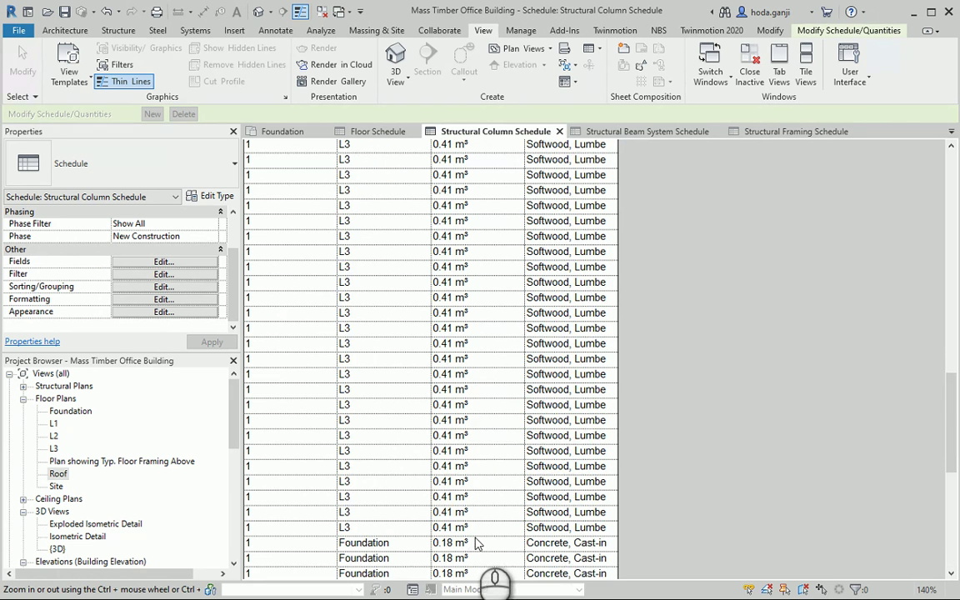
scroll(496, 575, down, 5)
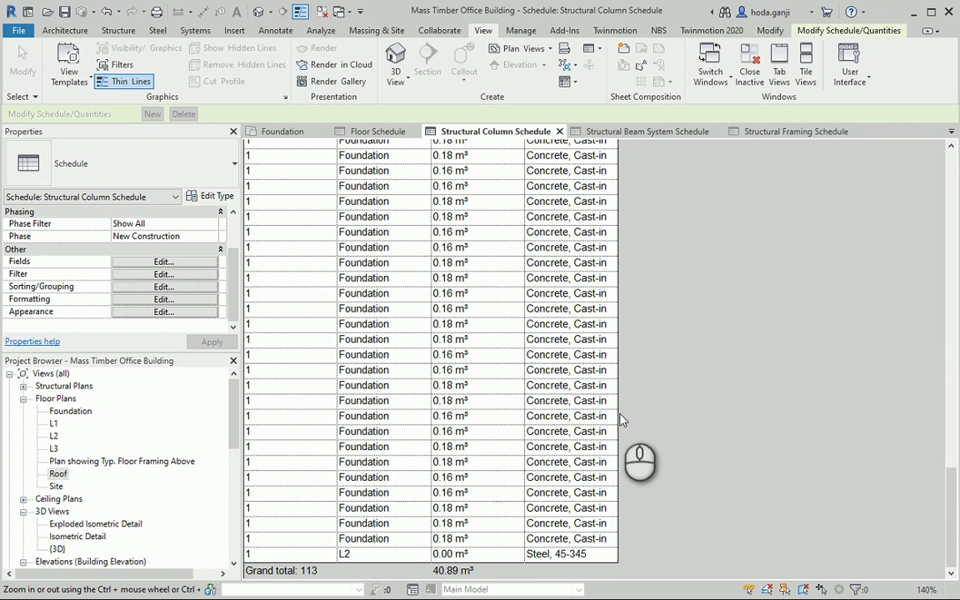
scroll(621, 423, up, 3)
scroll(563, 456, down, 3)
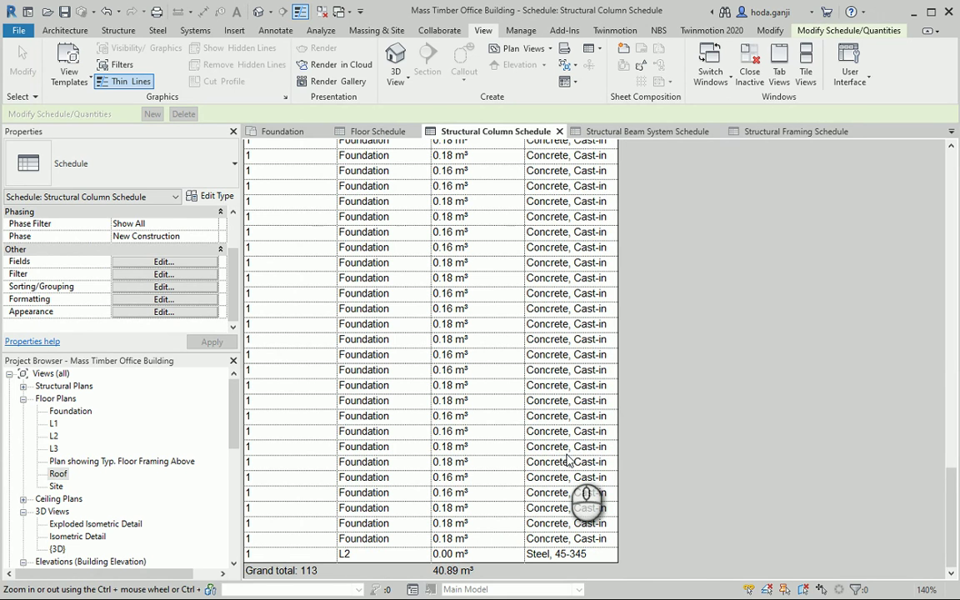
ctrl+scroll(575, 450, down, 2)
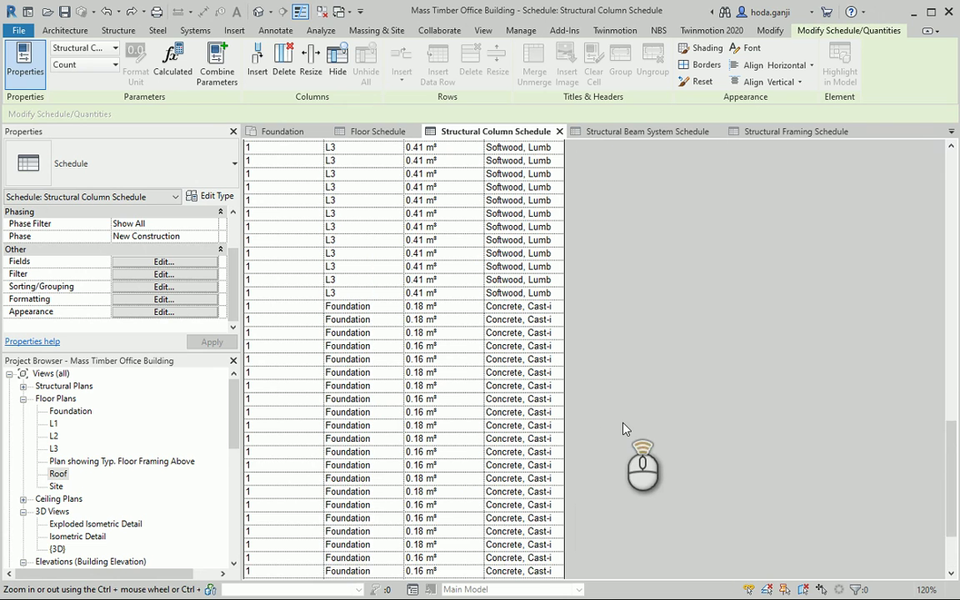
scroll(632, 421, up, 6)
scroll(632, 422, down, 10)
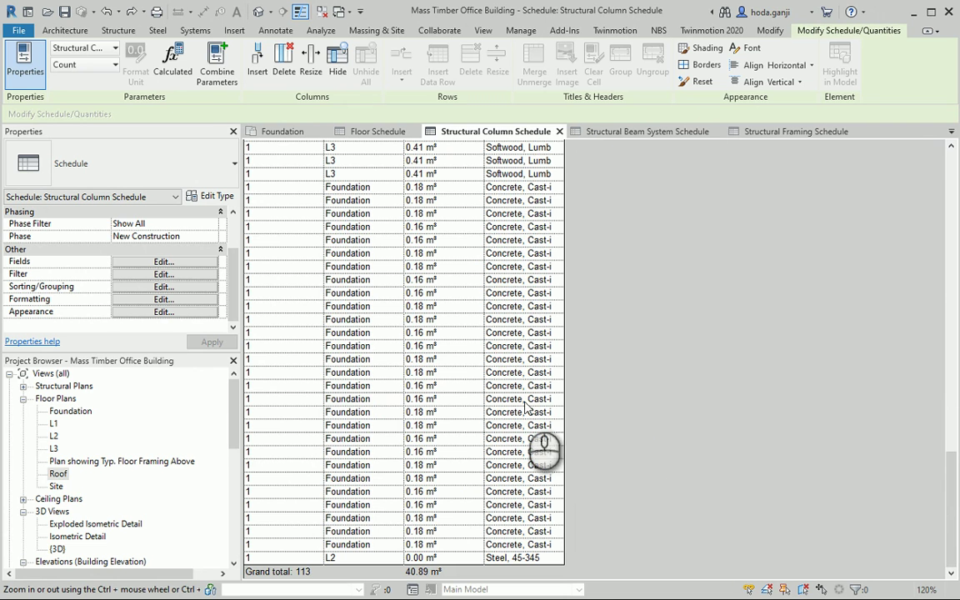
Filter the structural column schedule to rows whose Base Level equals Foundation and apply the filter
click(151, 263)
click(333, 172)
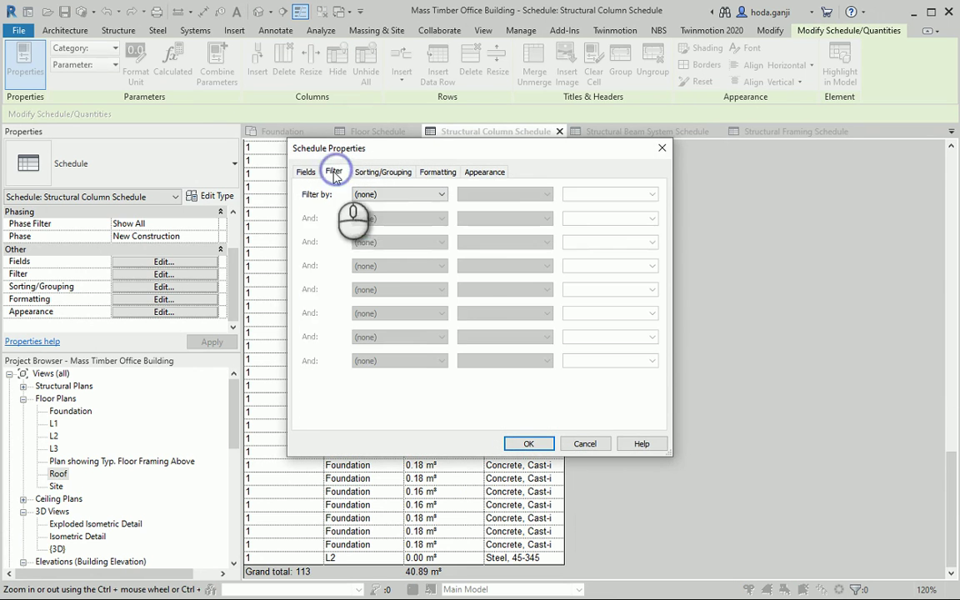
click(376, 172)
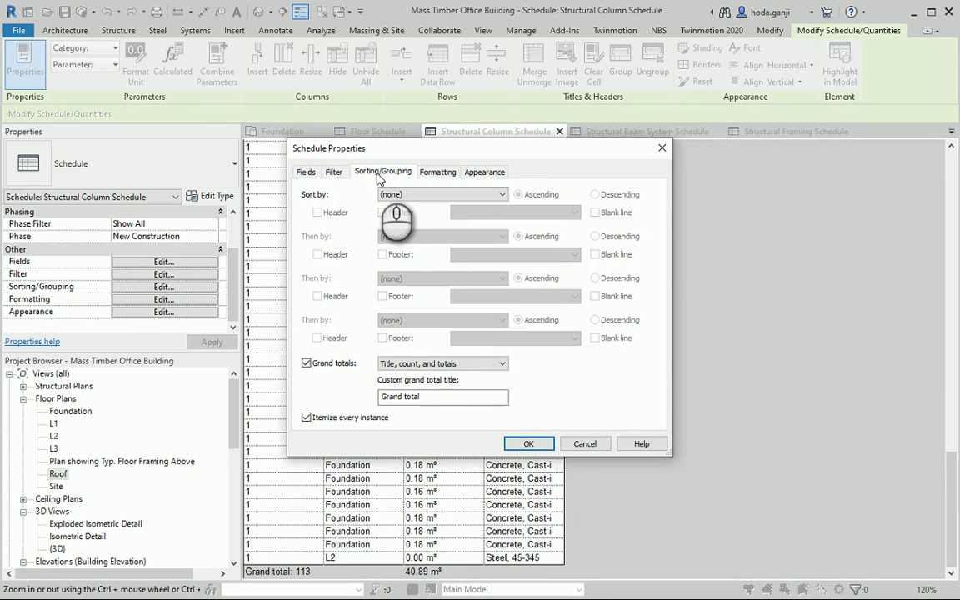
click(335, 171)
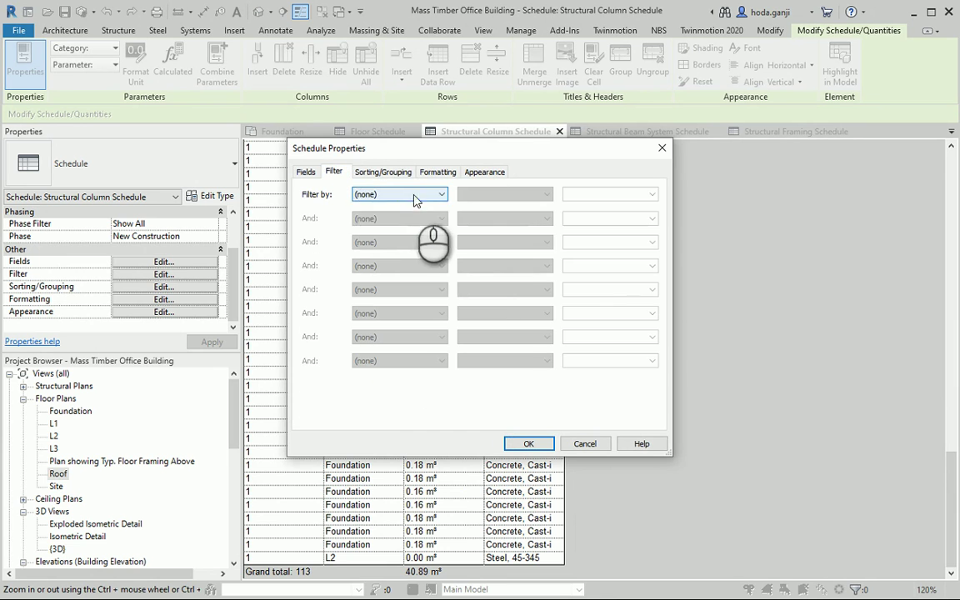
click(414, 196)
click(370, 216)
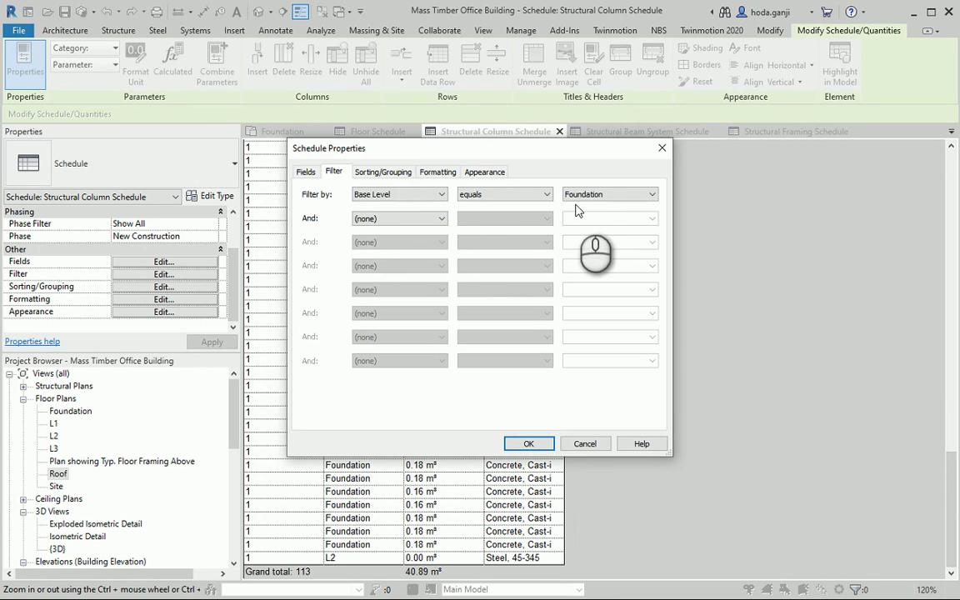
drag(409, 147, 685, 177)
click(802, 474)
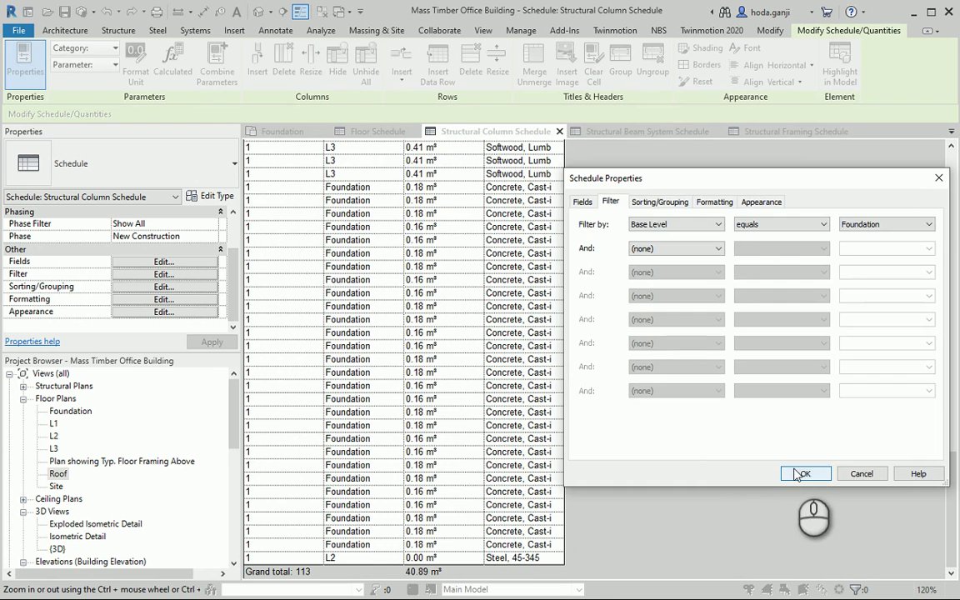
Change the structural column schedule's filter condition to Base Level does not equal Foundation and apply it
scroll(660, 408, down, 5)
scroll(658, 391, up, 5)
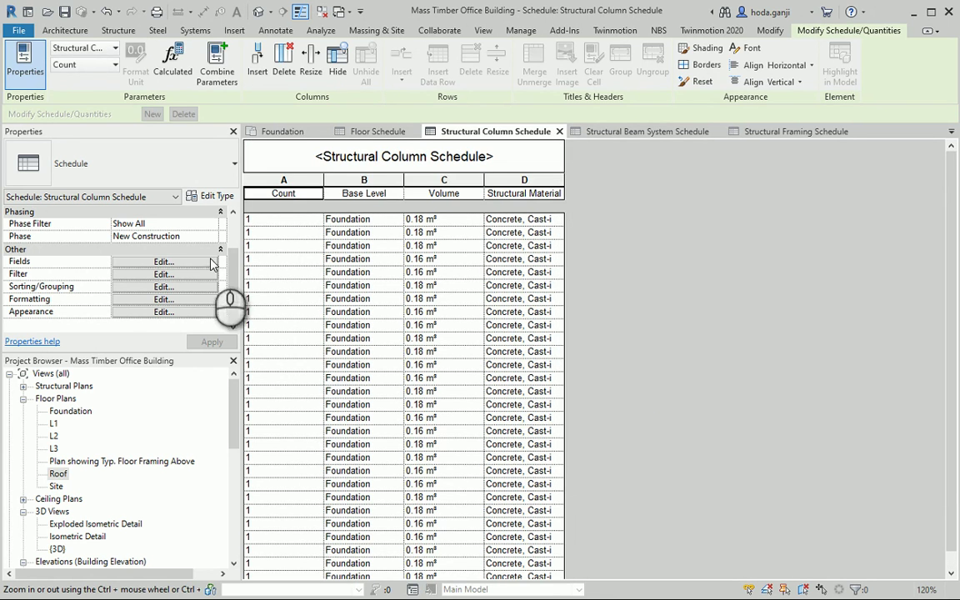
click(163, 261)
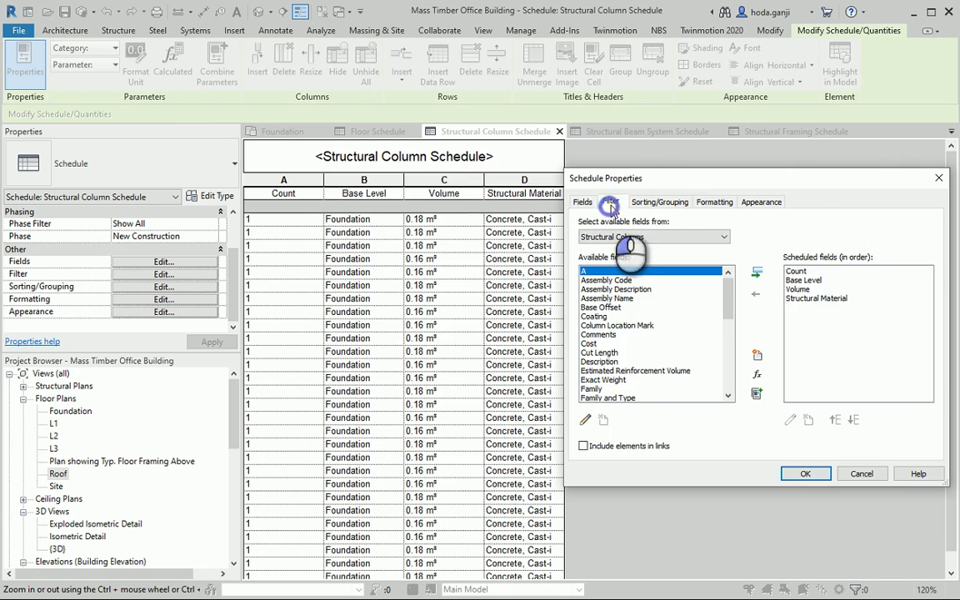
click(611, 202)
drag(656, 190, 418, 173)
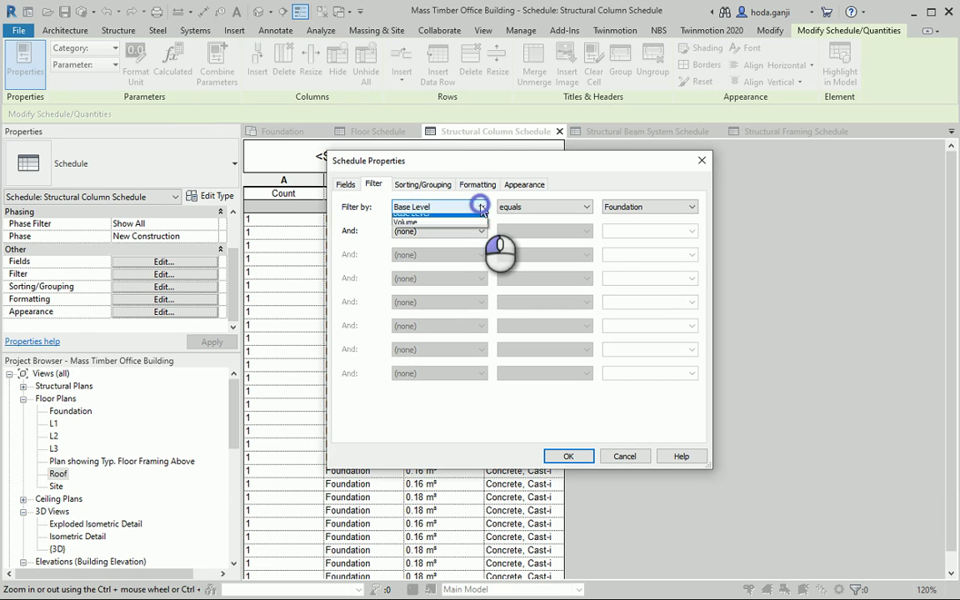
click(585, 207)
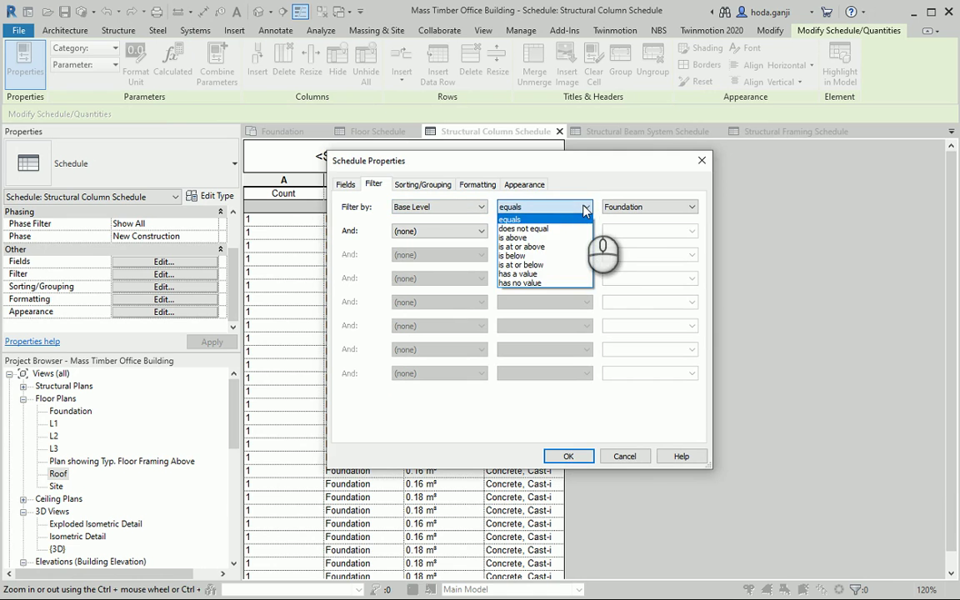
click(524, 229)
click(567, 455)
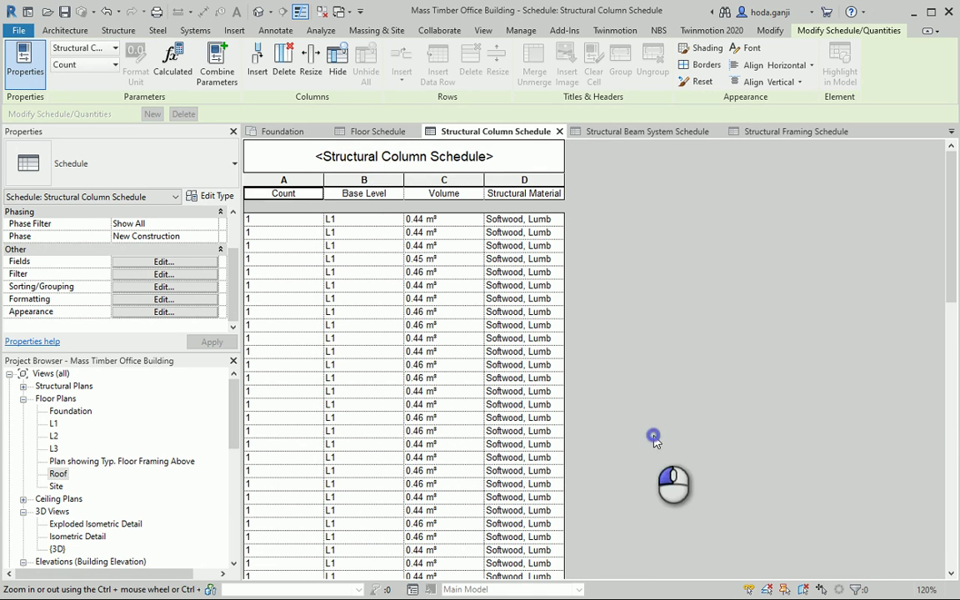
Review the filtered column schedule's rows and grand total, and switch to the structural framing schedule
scroll(654, 440, down, 10)
scroll(623, 429, up, 10)
scroll(634, 446, down, 20)
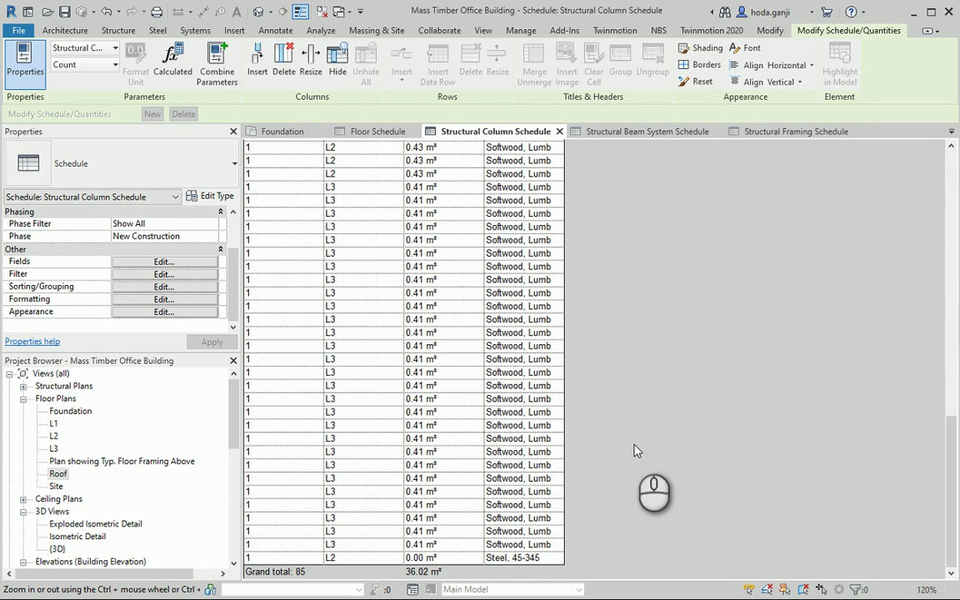
scroll(767, 321, up, 15)
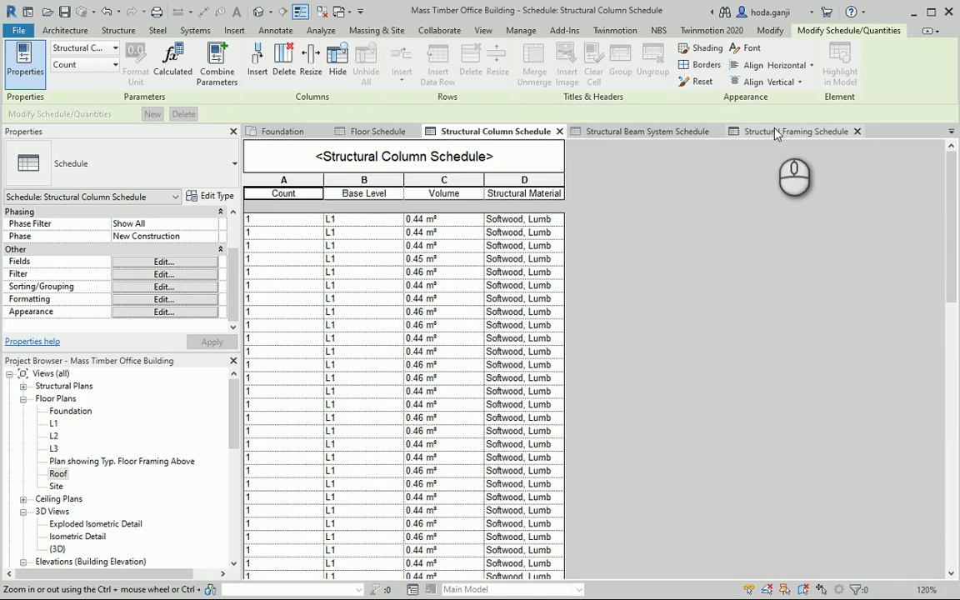
click(777, 132)
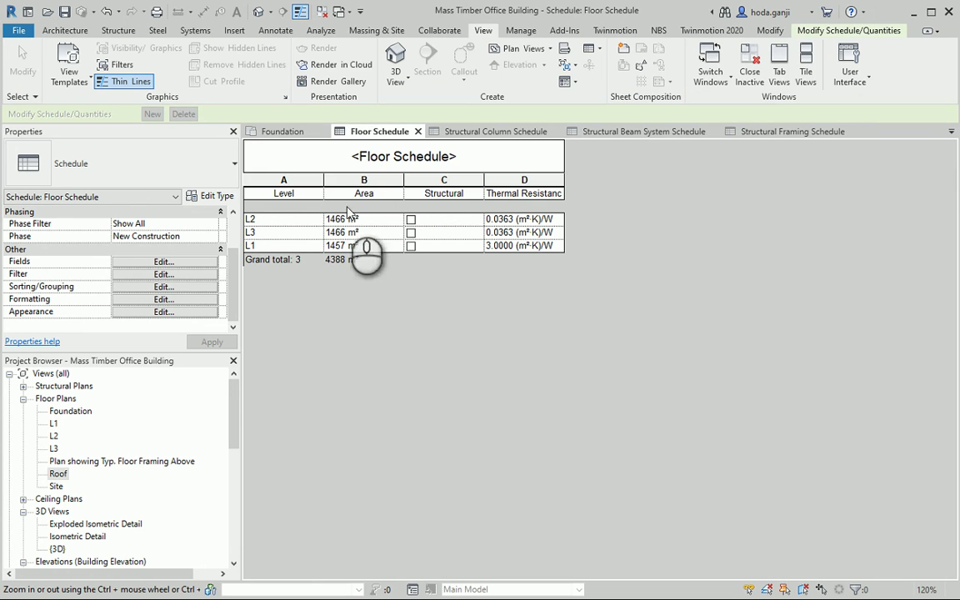
Add the Structural Material field to the floor schedule after Thermal Resistance (R) and apply the schedule properties
click(163, 263)
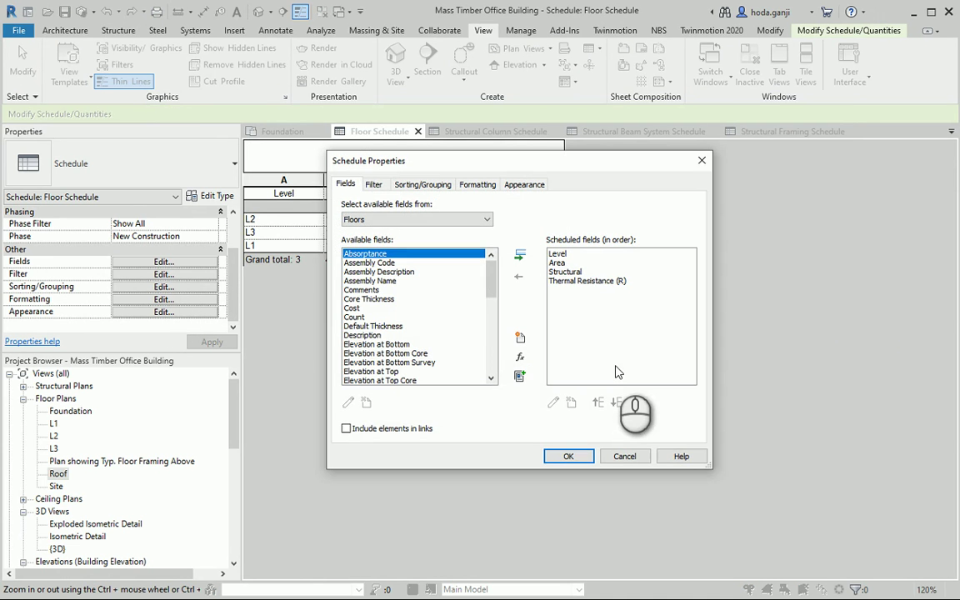
drag(491, 275, 490, 367)
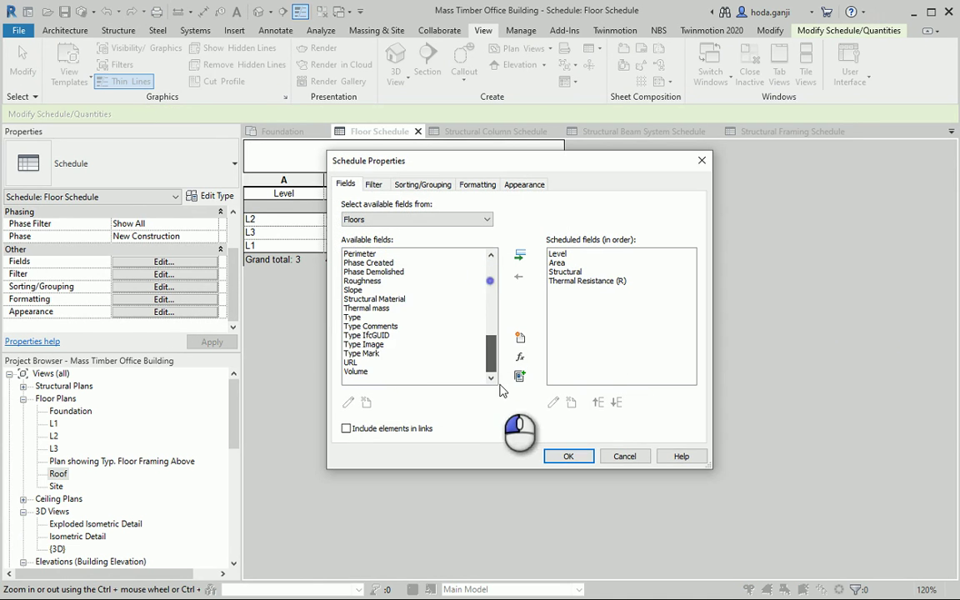
click(366, 299)
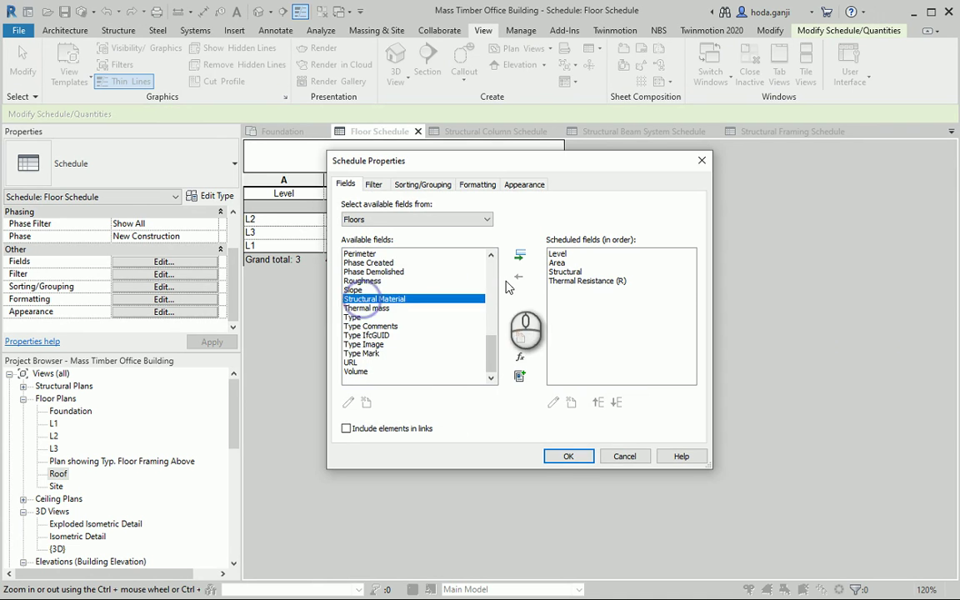
click(520, 256)
click(568, 455)
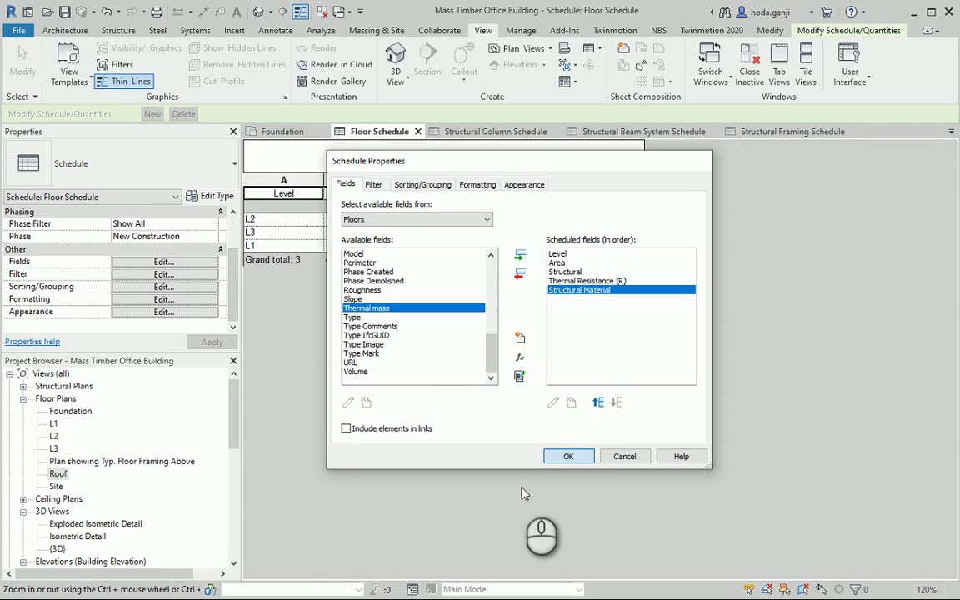
Try to add the Volume field to the floor schedule
click(163, 262)
scroll(489, 363, down, 10)
click(367, 370)
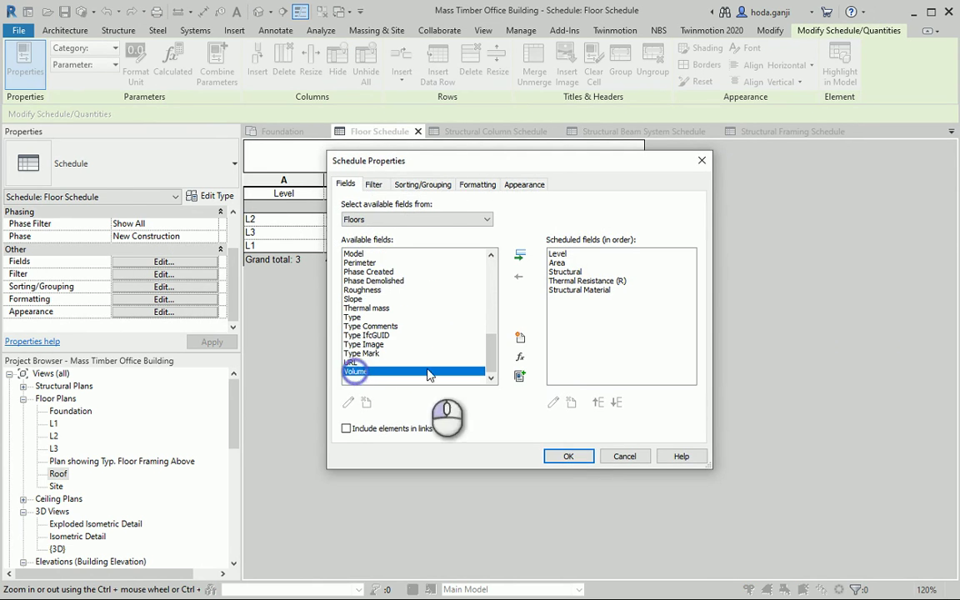
click(569, 455)
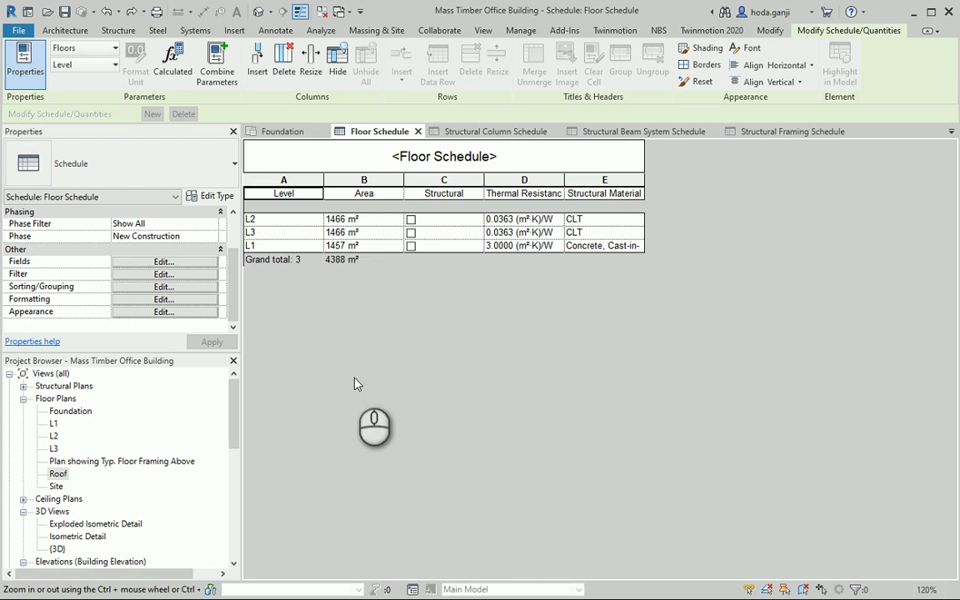
Add the Volume field to the floor schedule after Structural Material and apply the schedule properties
click(164, 260)
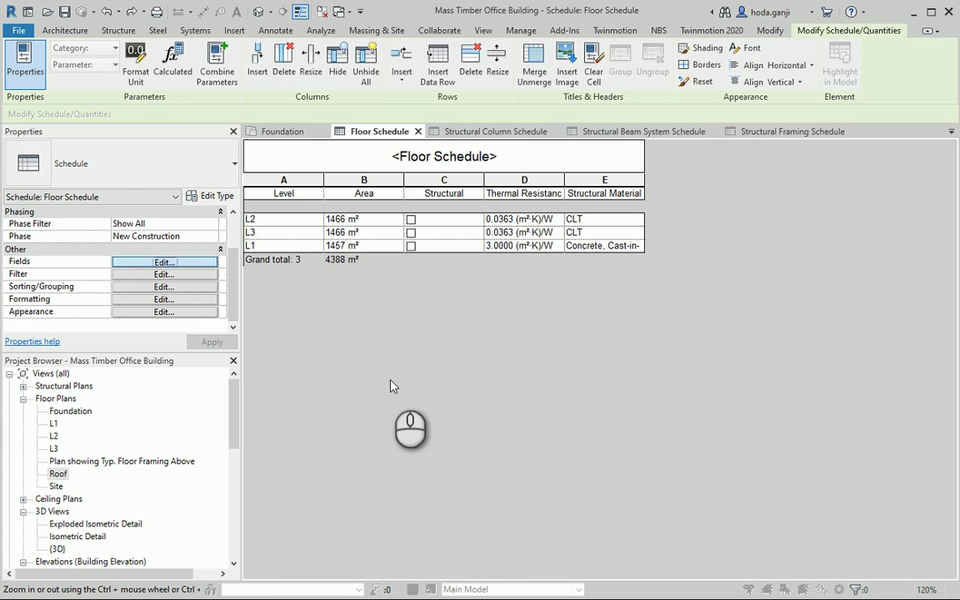
scroll(375, 355, down, 9)
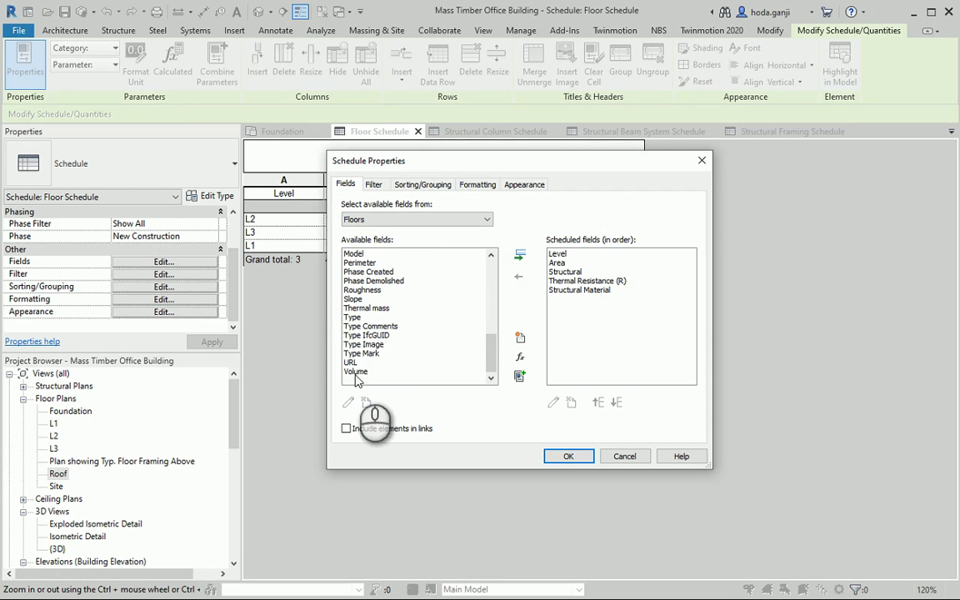
click(358, 370)
click(520, 257)
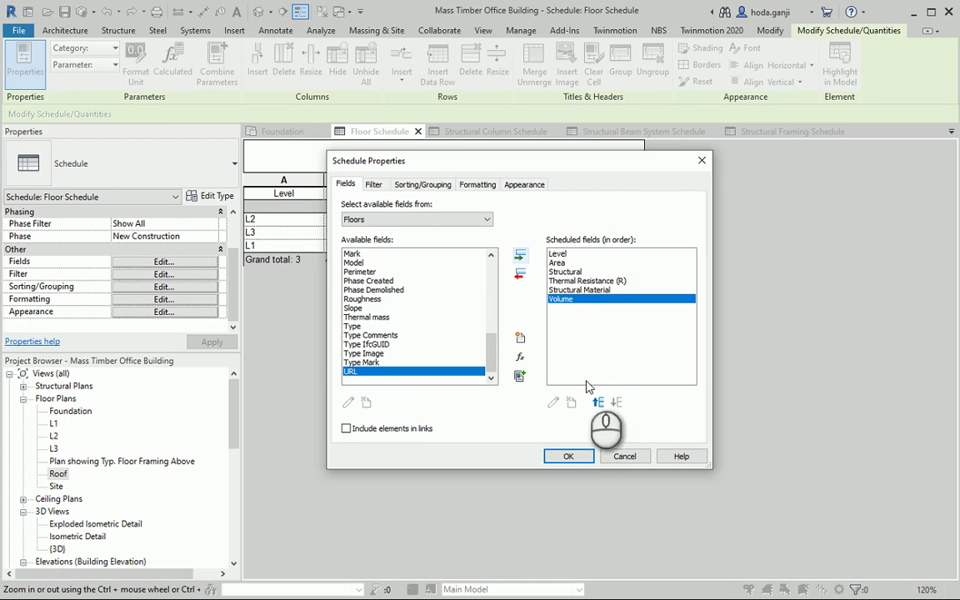
click(568, 456)
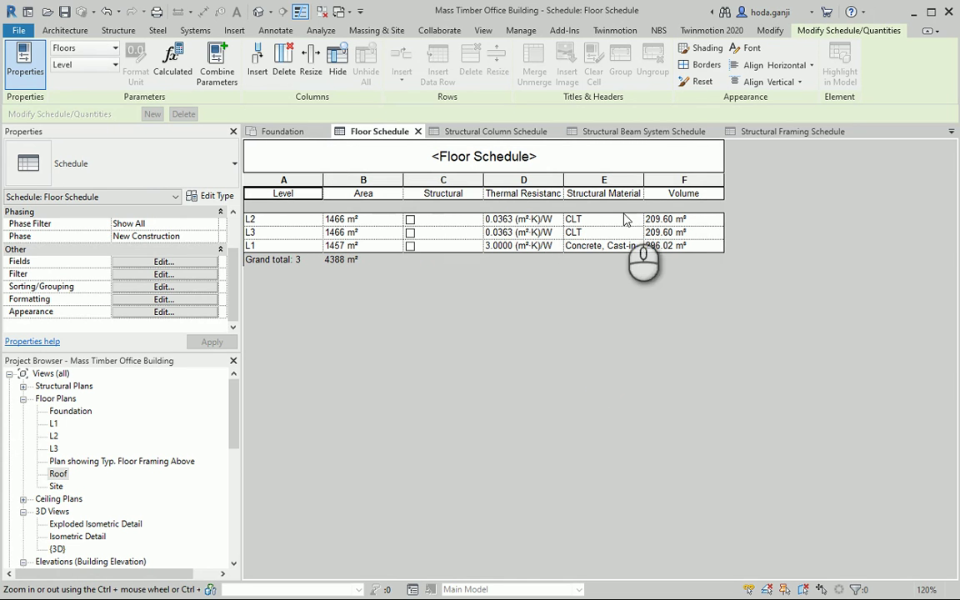